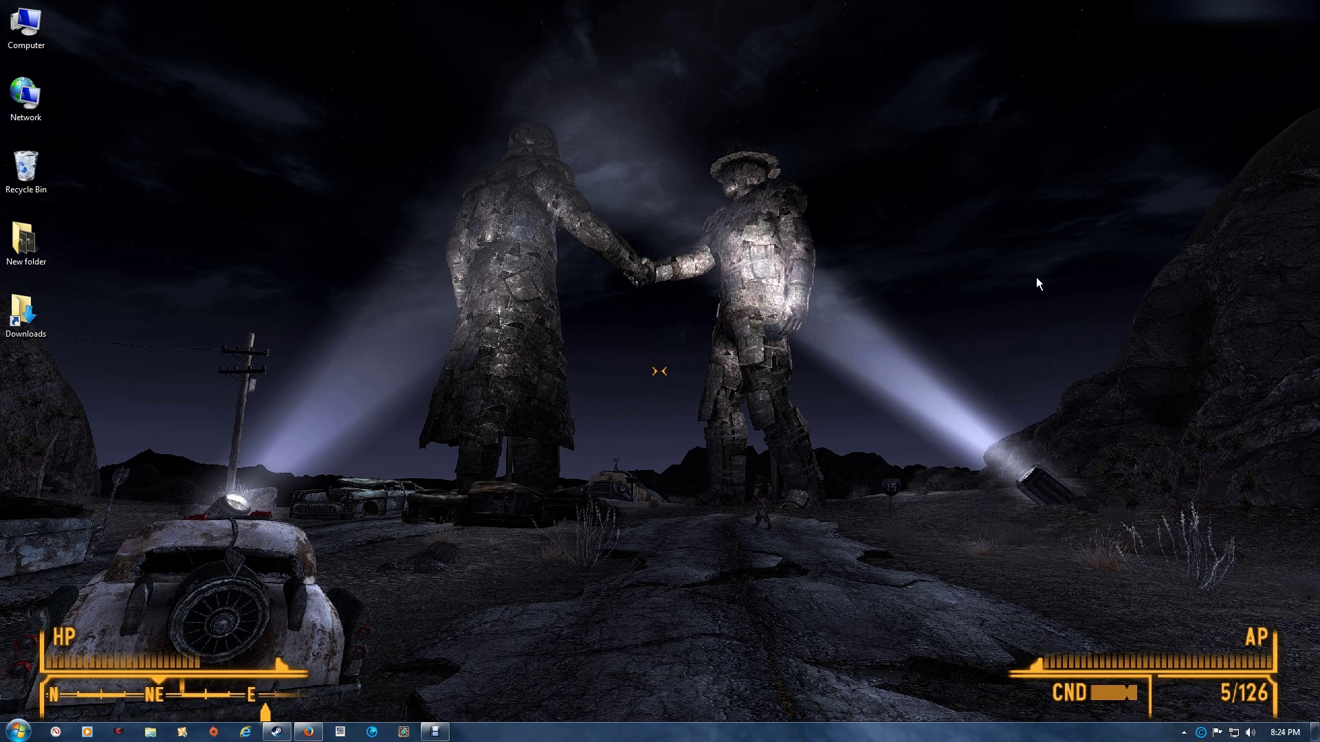
Step: Open the Fallout: New Vegas install folder through Steam's Local Files, then minimize Steam and close Properties
{"action": "left_click", "coordinate": [281, 734]}
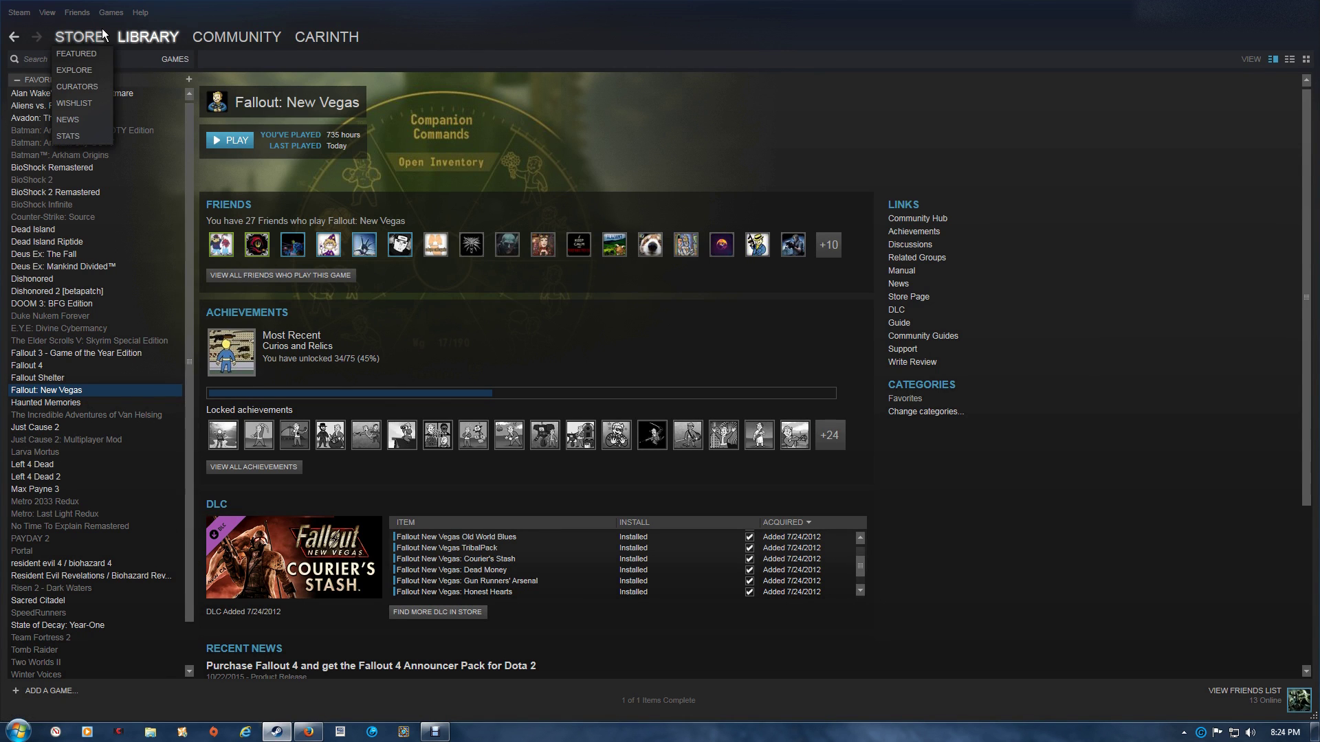
{"action": "right_click", "coordinate": [57, 390]}
{"action": "left_click", "coordinate": [87, 631]}
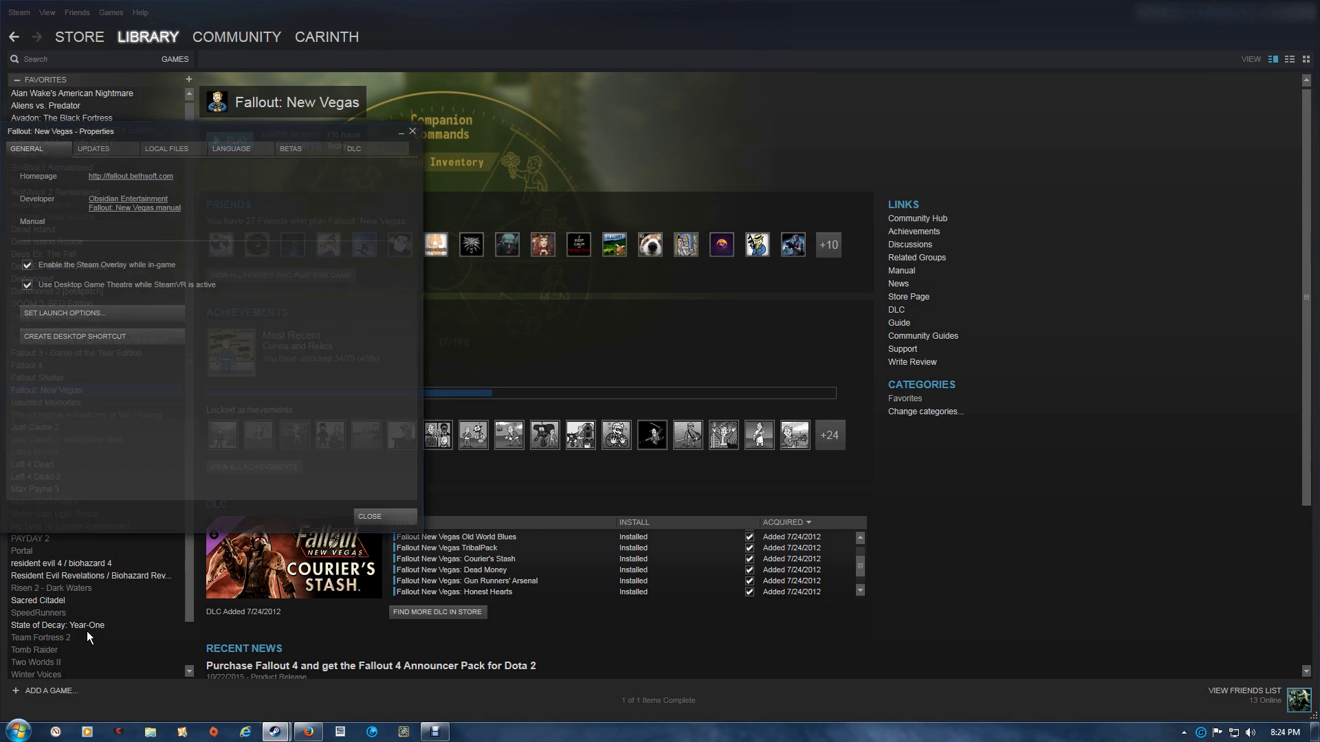
{"action": "left_click", "coordinate": [180, 147]}
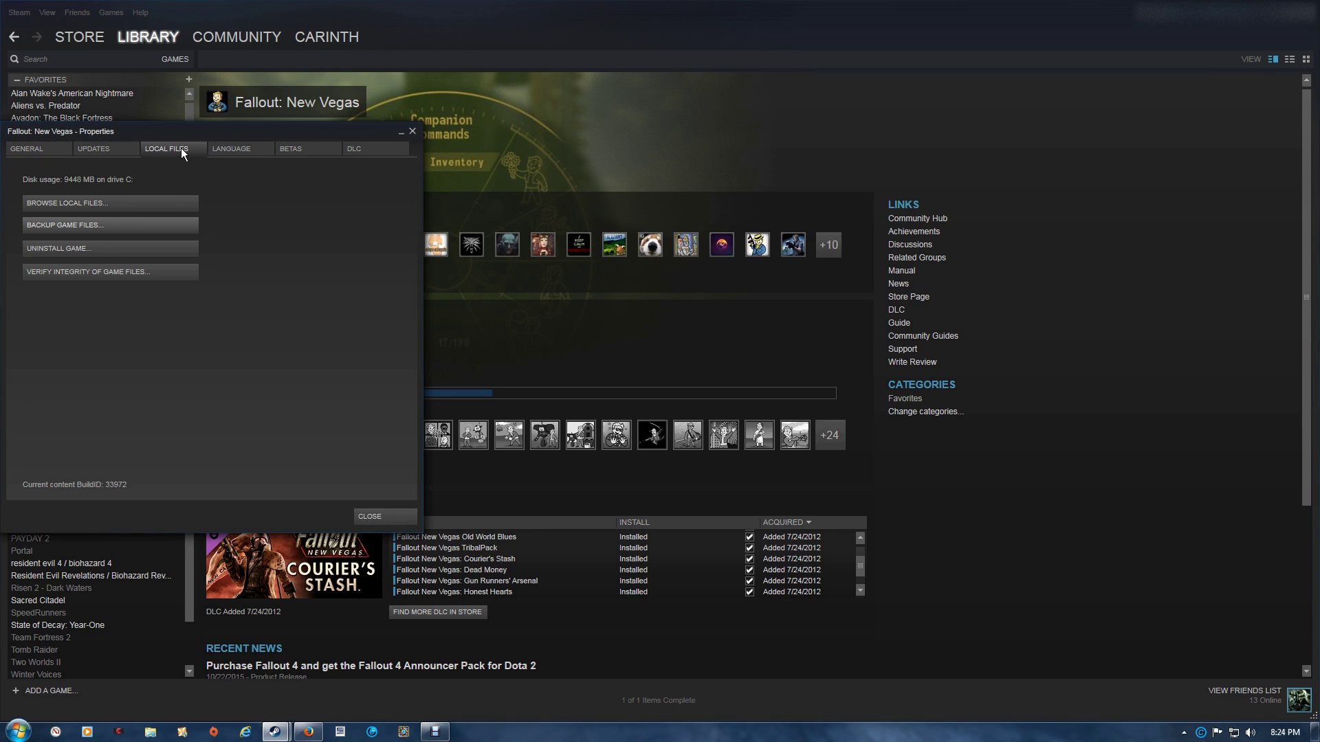
{"action": "left_click", "coordinate": [156, 205]}
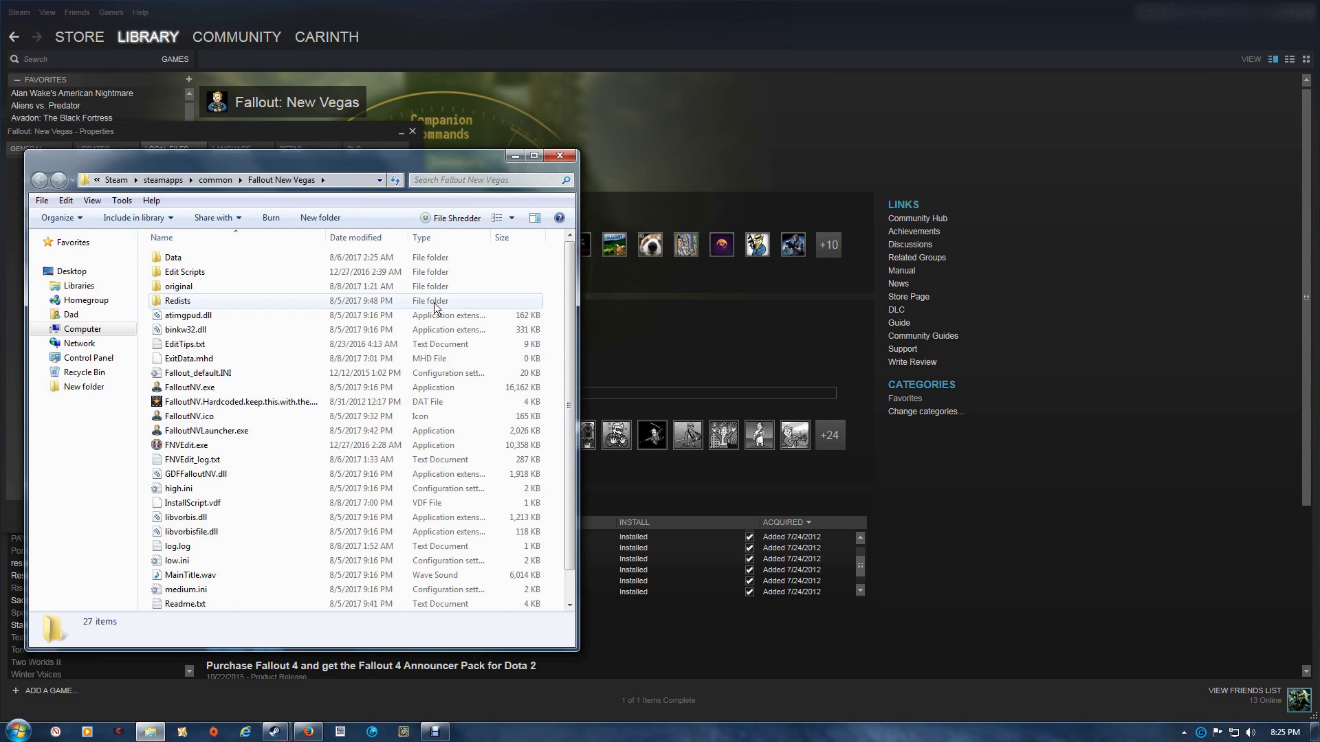
{"action": "left_click", "coordinate": [1278, 21]}
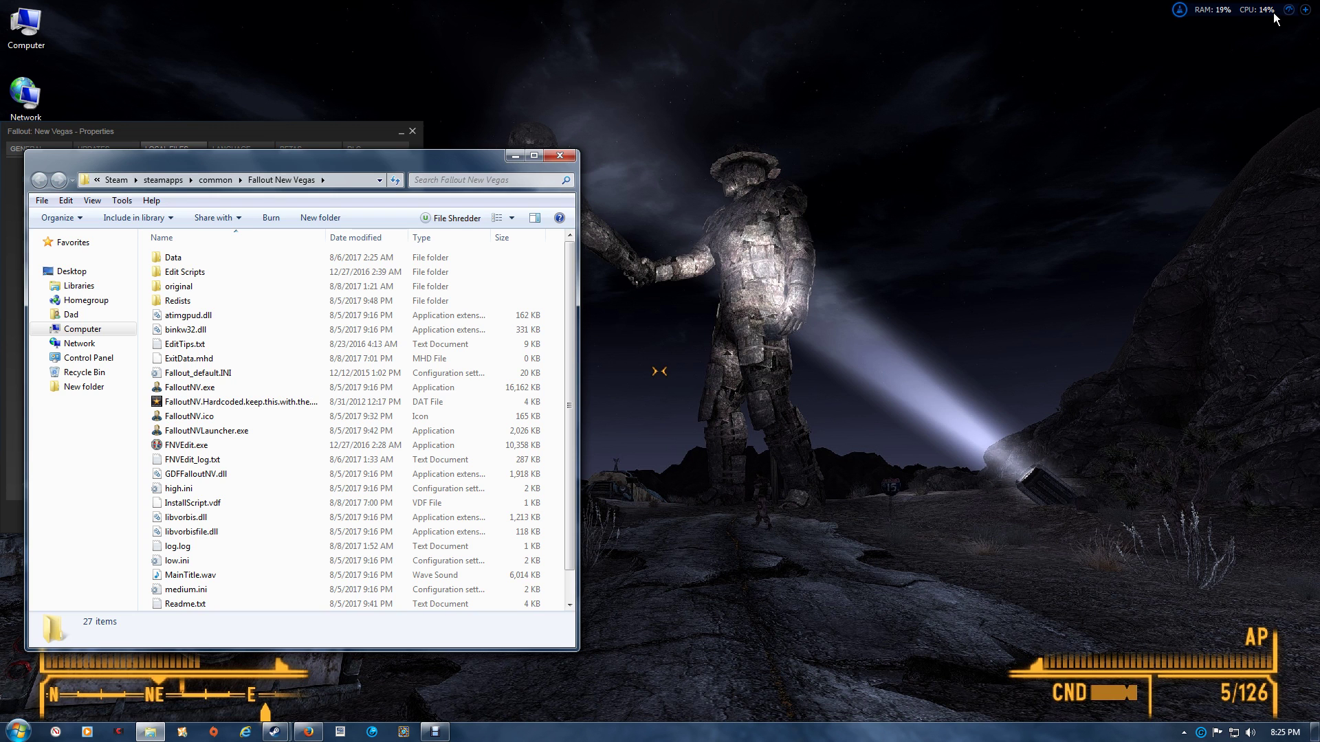
{"action": "left_click", "coordinate": [412, 133]}
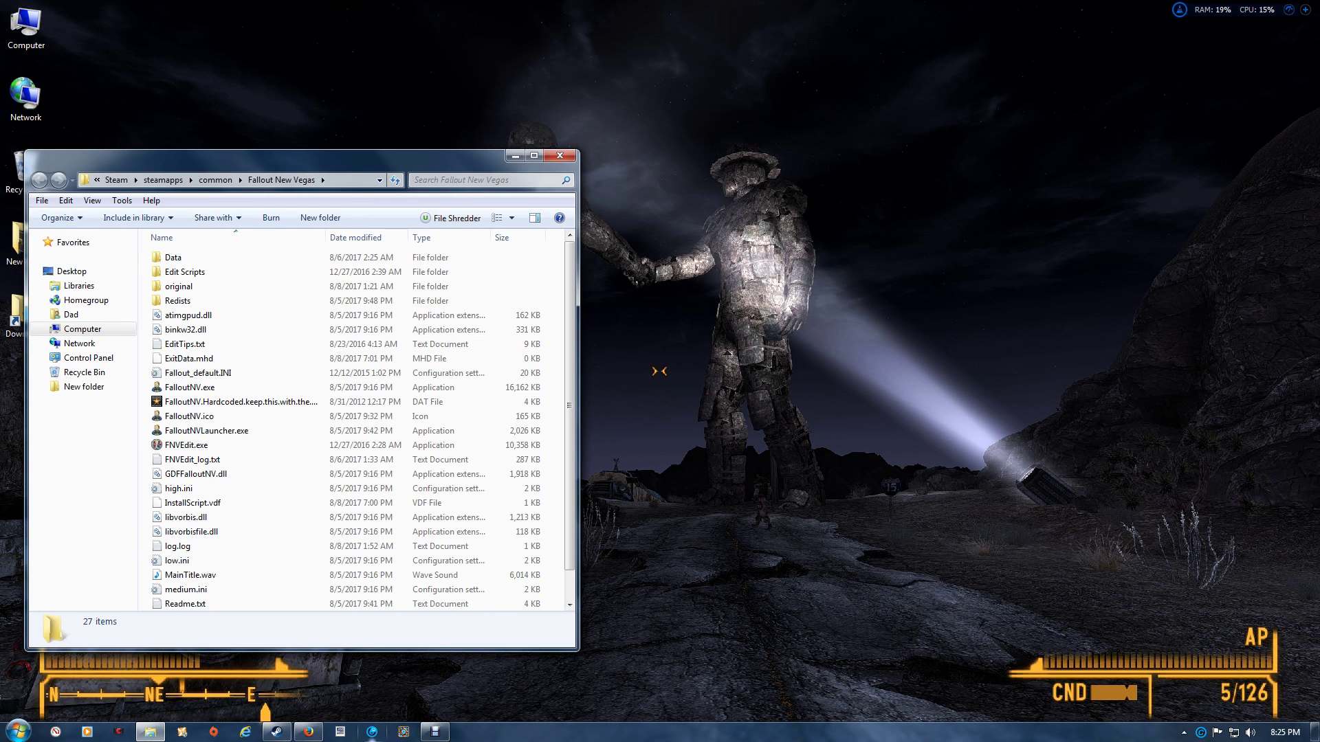
Step: From the Google results in Firefox, open the Nexus Mods FalloutNV Multicore Threading 4GB LAA page
{"action": "left_click", "coordinate": [310, 734]}
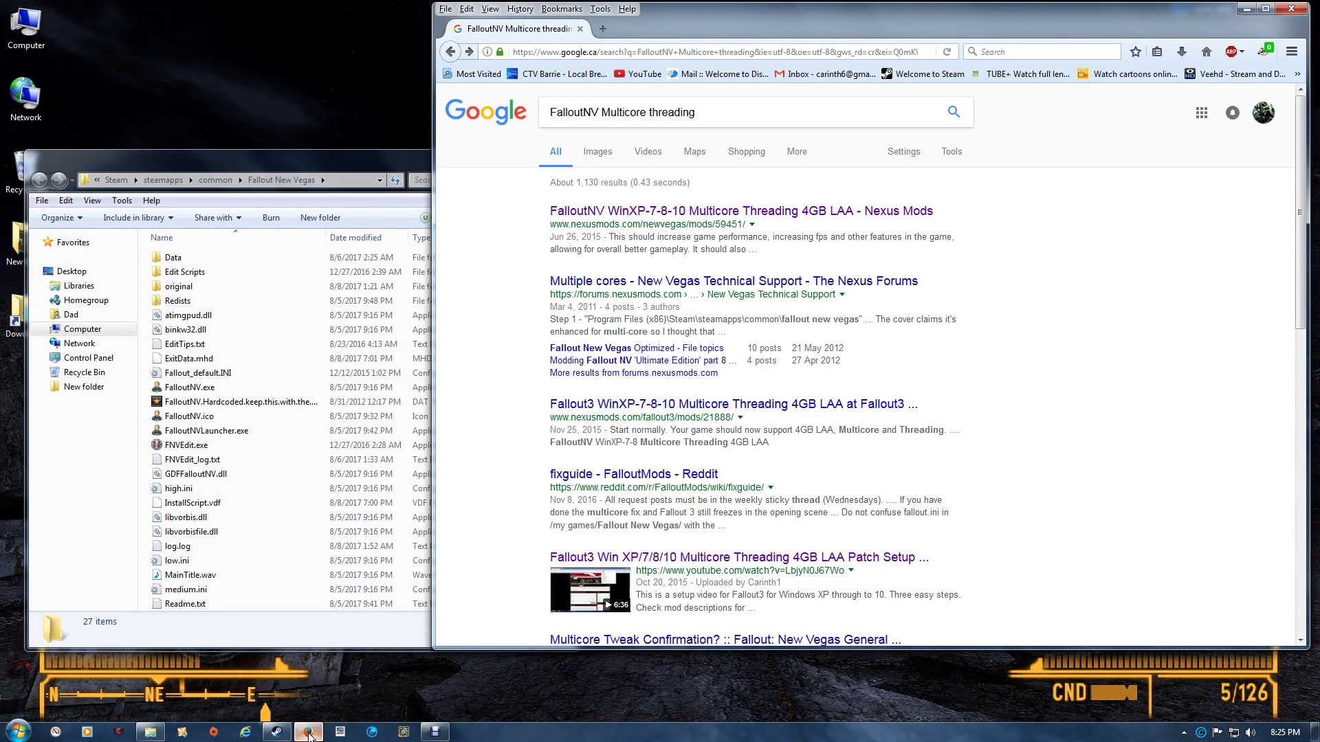
{"action": "left_click", "coordinate": [834, 216]}
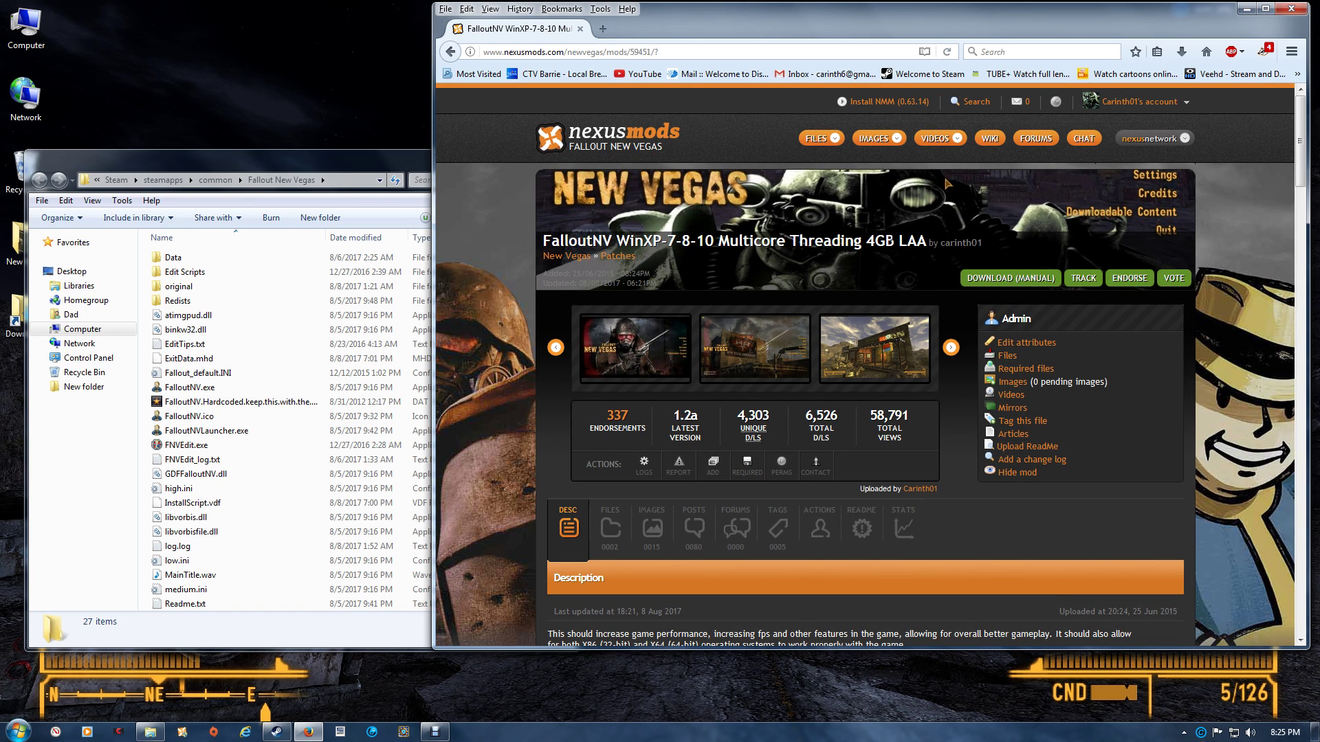
Step: Scroll down to the mod's install instructions and show Firefox's recent downloads list
{"action": "scroll", "coordinate": [892, 235], "scroll_direction": "down", "scroll_amount": 3}
{"action": "scroll", "coordinate": [892, 235], "scroll_direction": "down", "scroll_amount": 2}
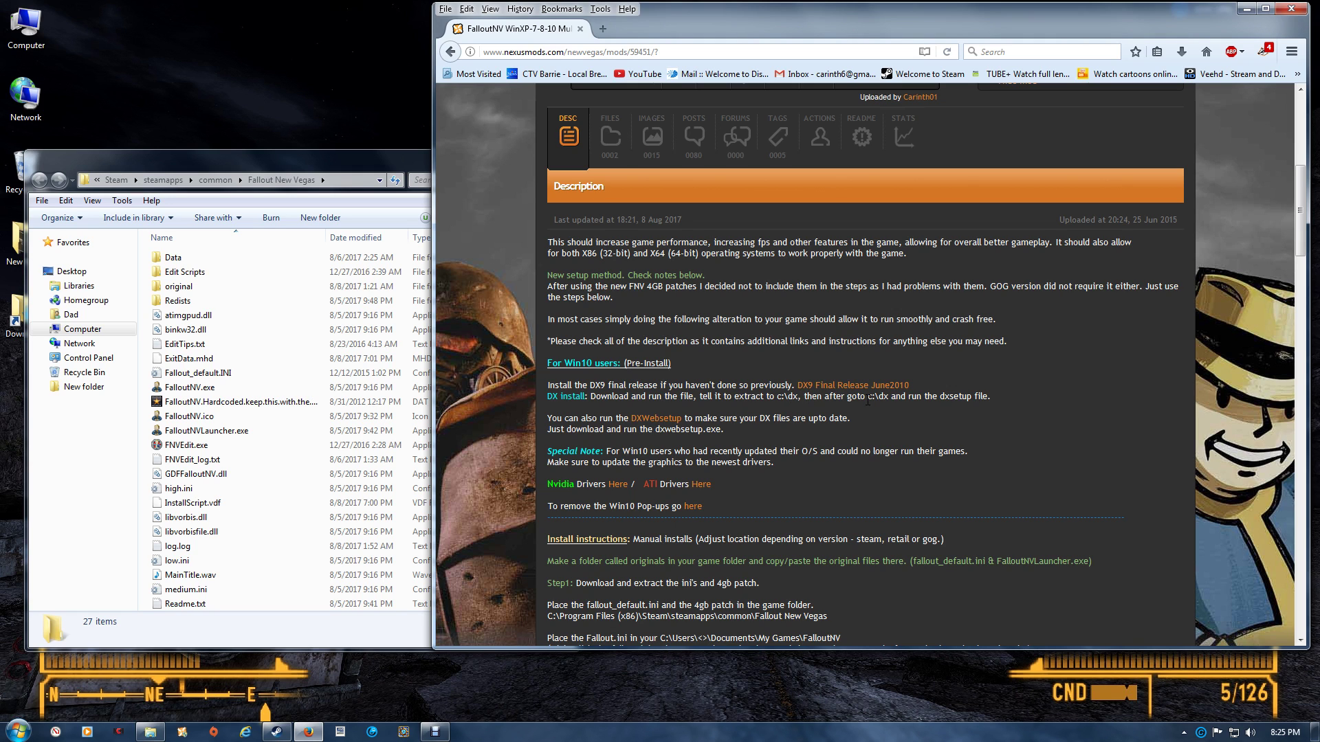
{"action": "left_click", "coordinate": [1181, 52]}
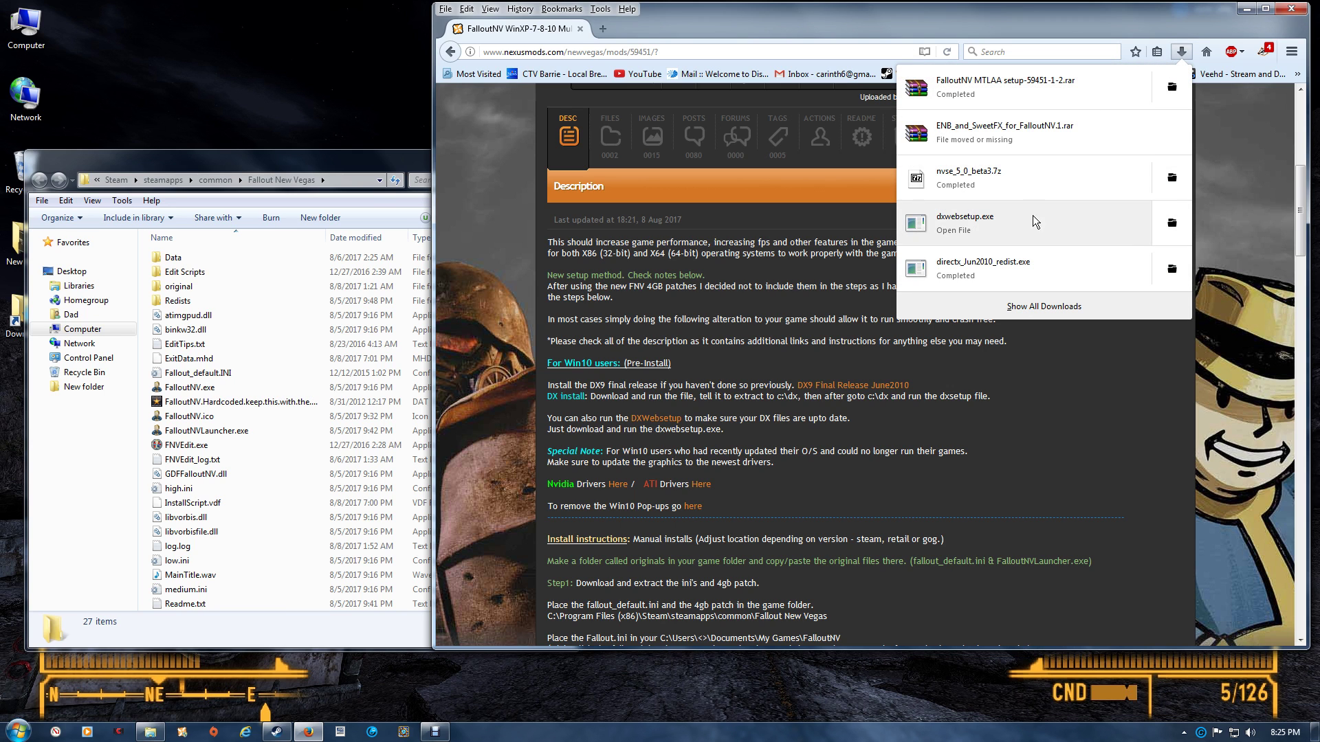
Step: Run directx_Jun2010_redist.exe, accept the licence, and extract its files into c:\dx, overwriting all
{"action": "left_click", "coordinate": [1030, 262]}
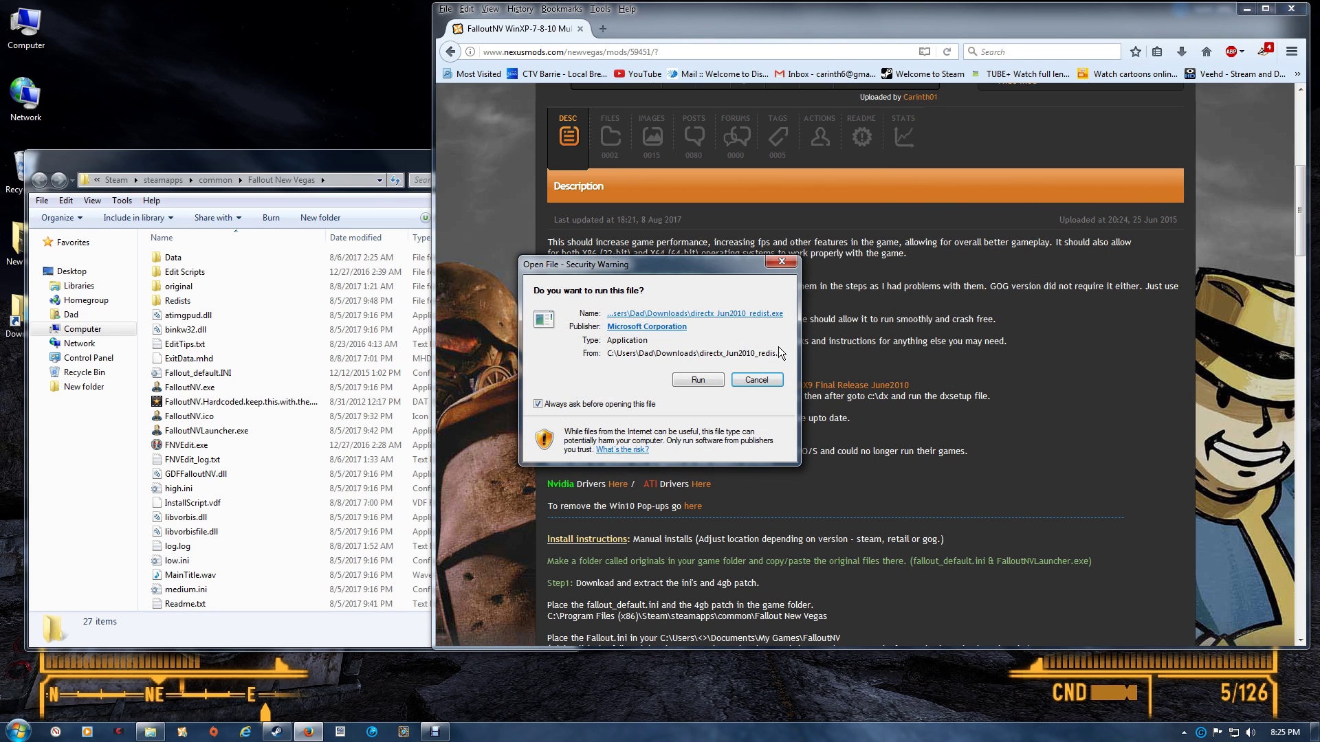
{"action": "left_click", "coordinate": [698, 380]}
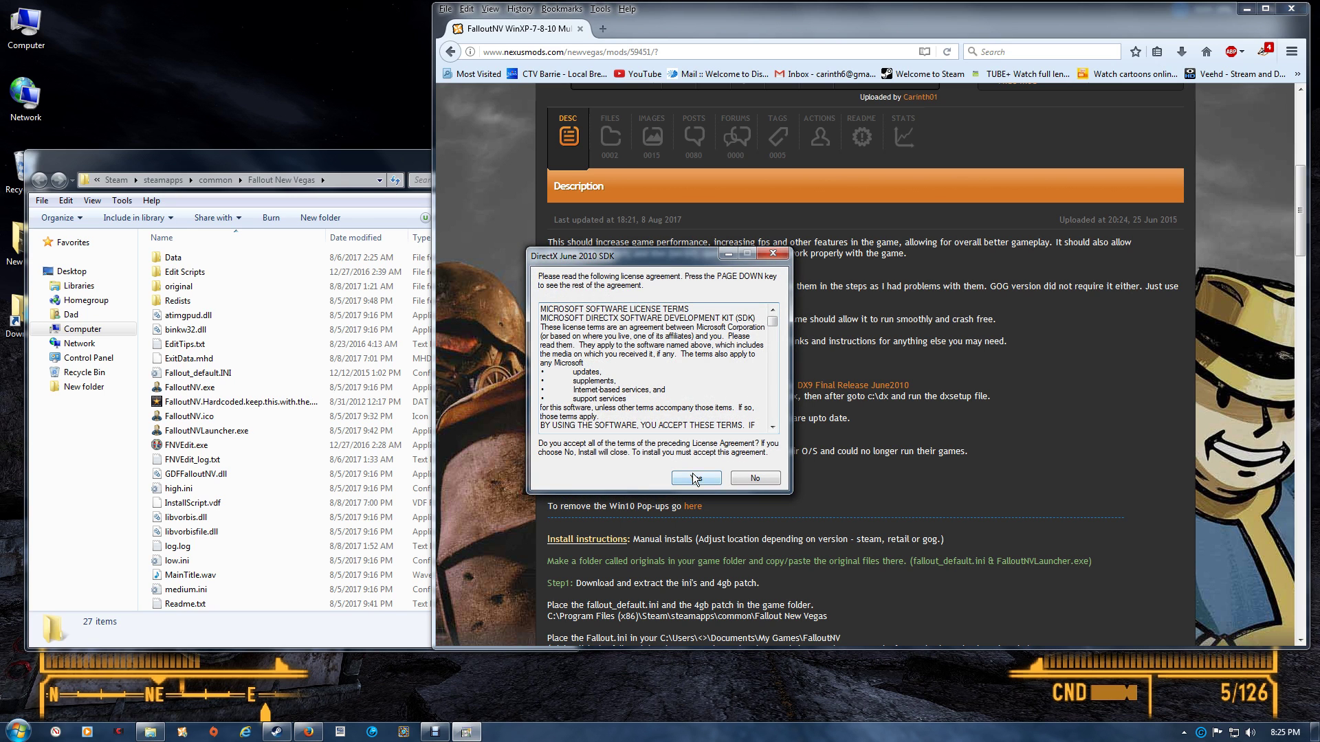
{"action": "left_click", "coordinate": [696, 478]}
{"action": "right_click", "coordinate": [613, 380]}
{"action": "left_click", "coordinate": [558, 374]}
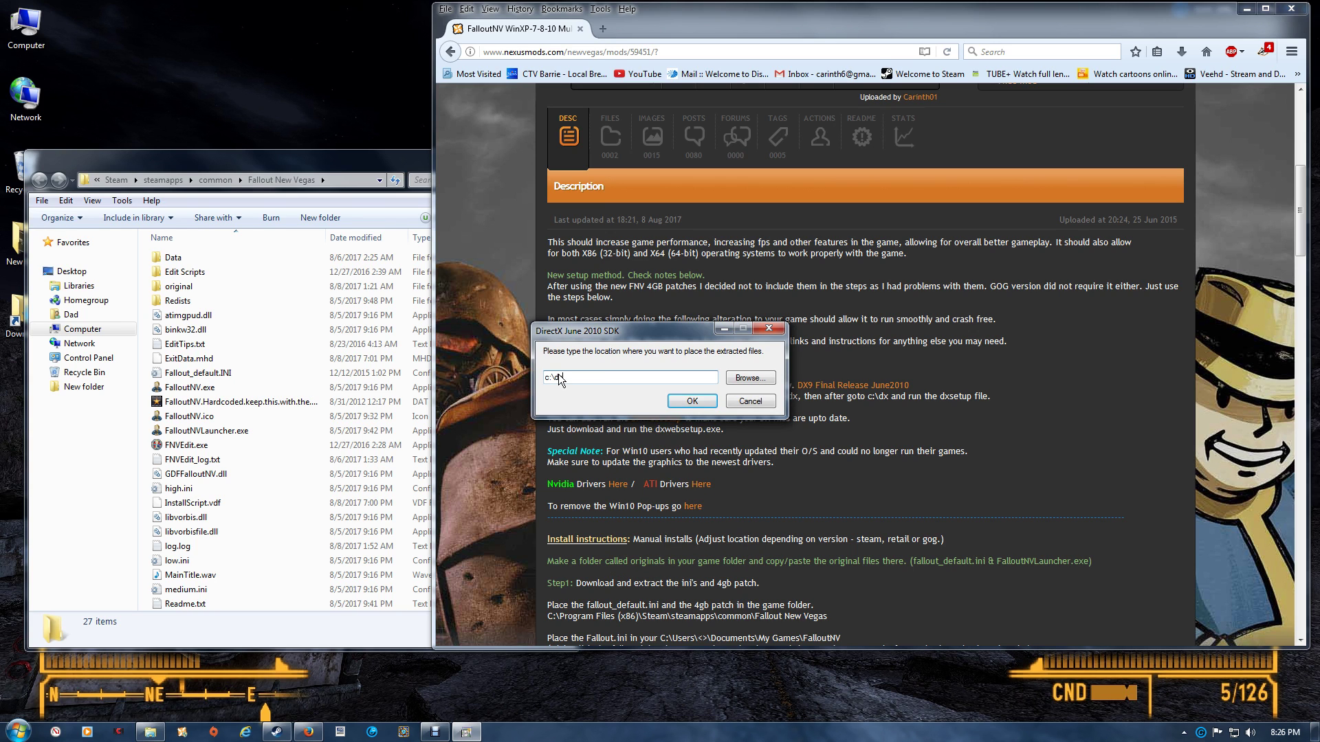
{"action": "key", "text": "Return"}
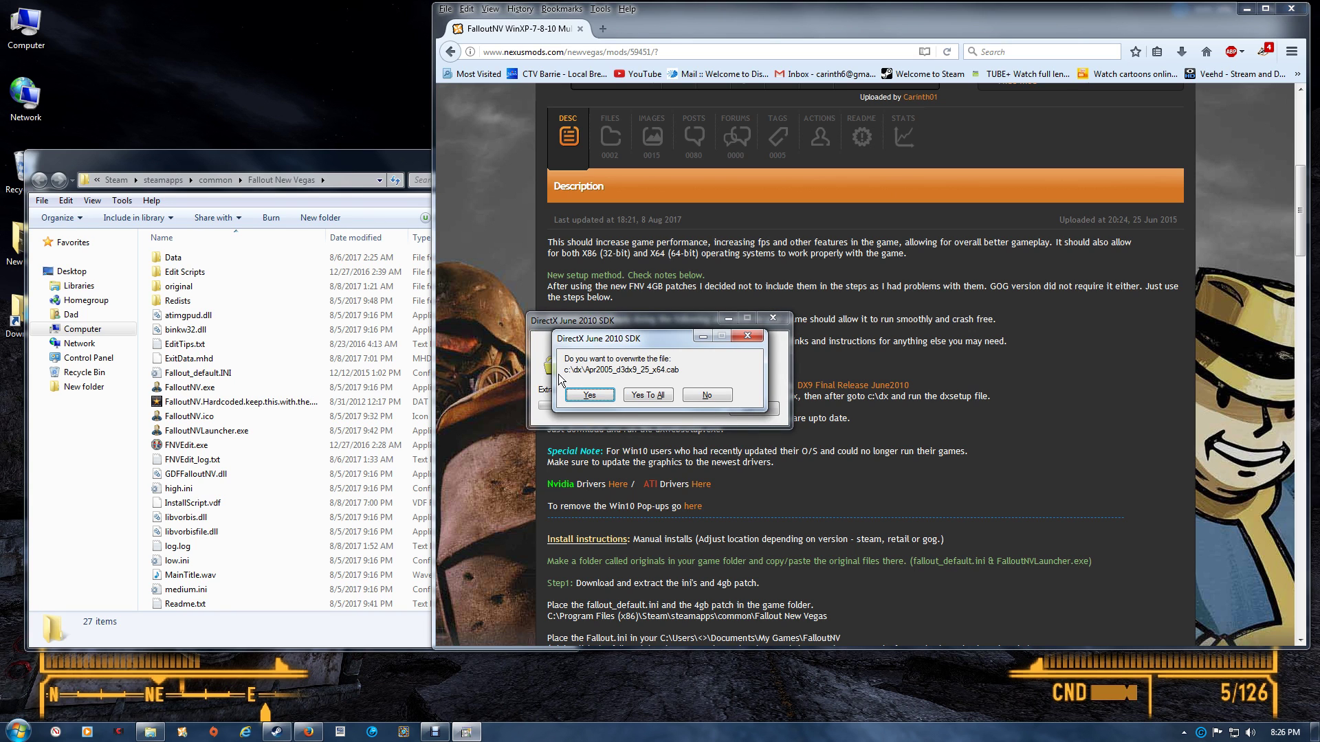
{"action": "left_click", "coordinate": [669, 398]}
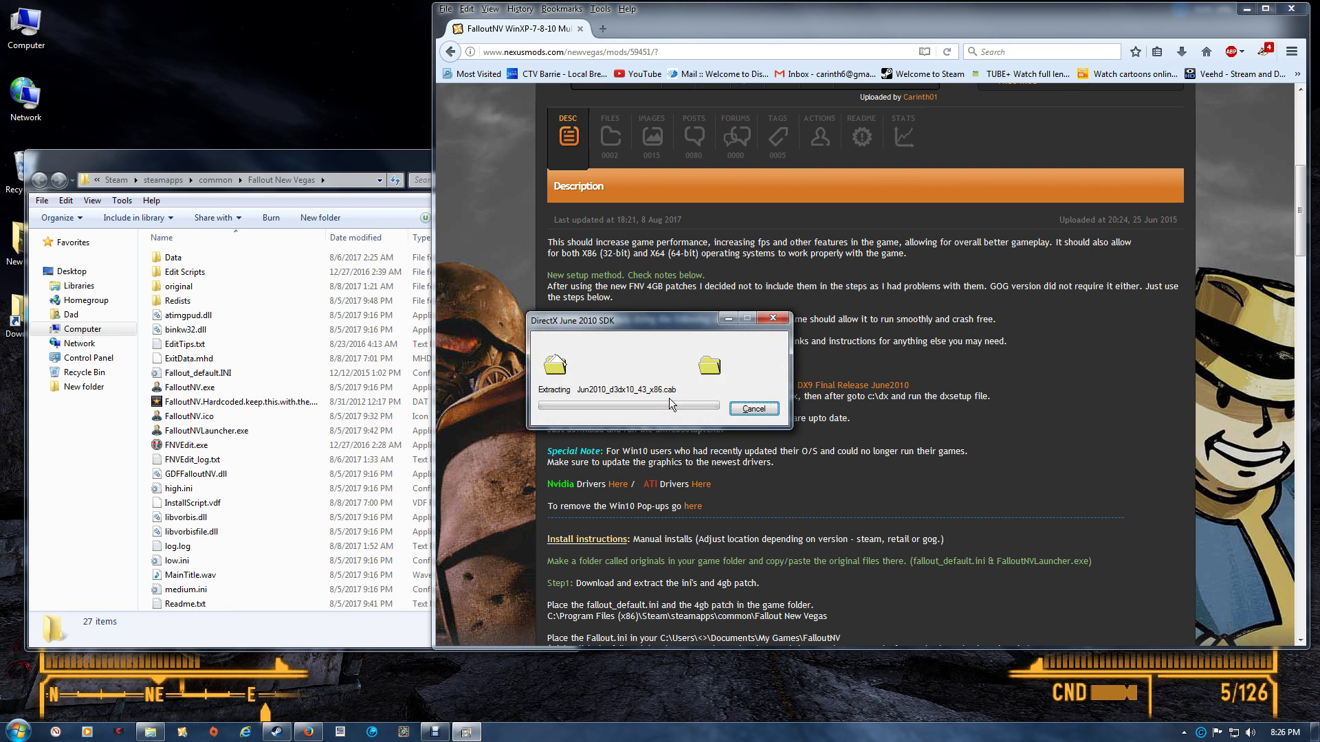
{"action": "left_click", "coordinate": [21, 27]}
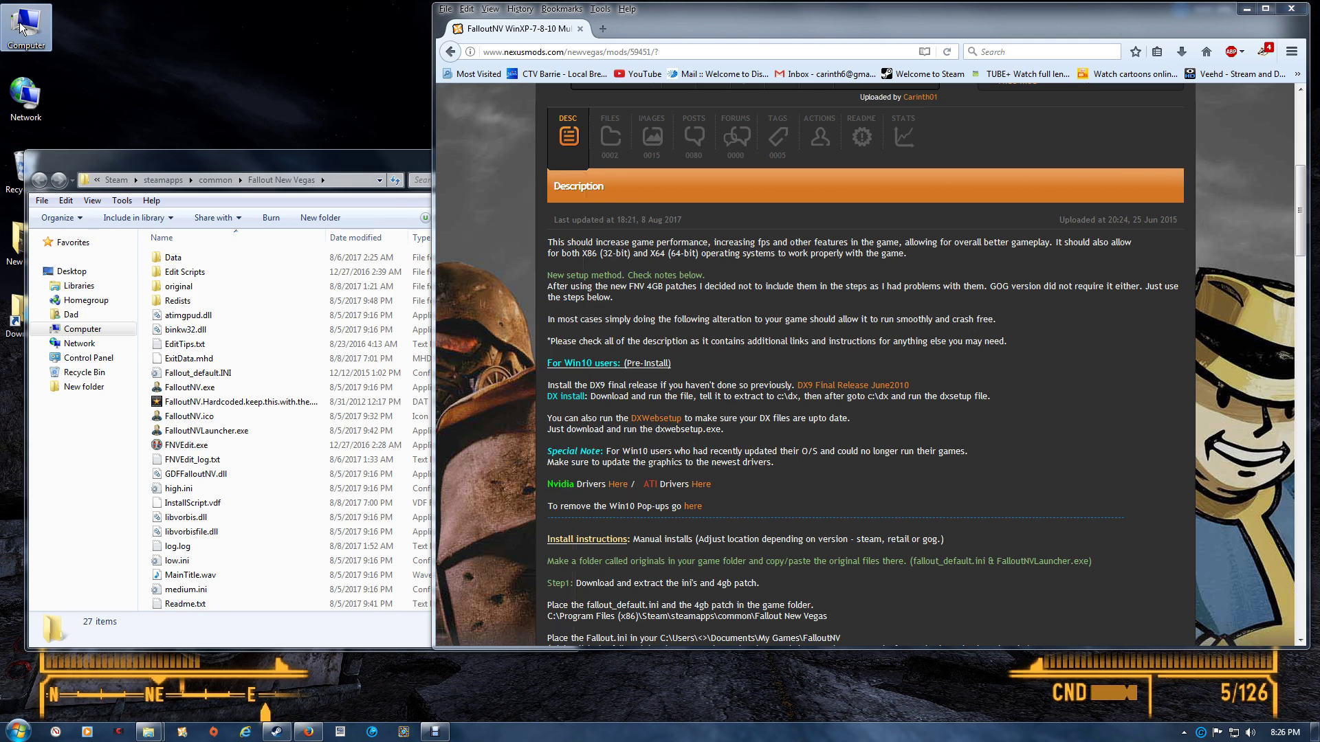
{"action": "double_click", "coordinate": [21, 27]}
{"action": "double_click", "coordinate": [222, 289]}
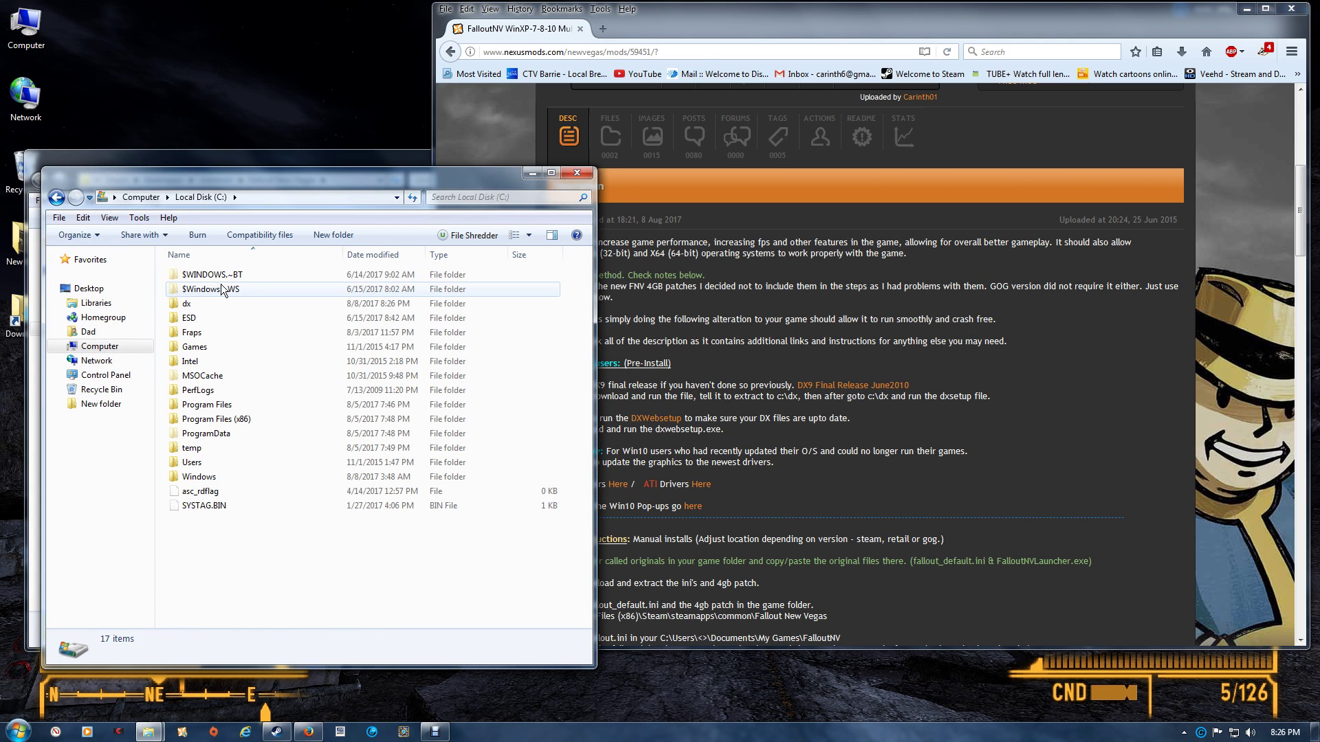
{"action": "double_click", "coordinate": [221, 303]}
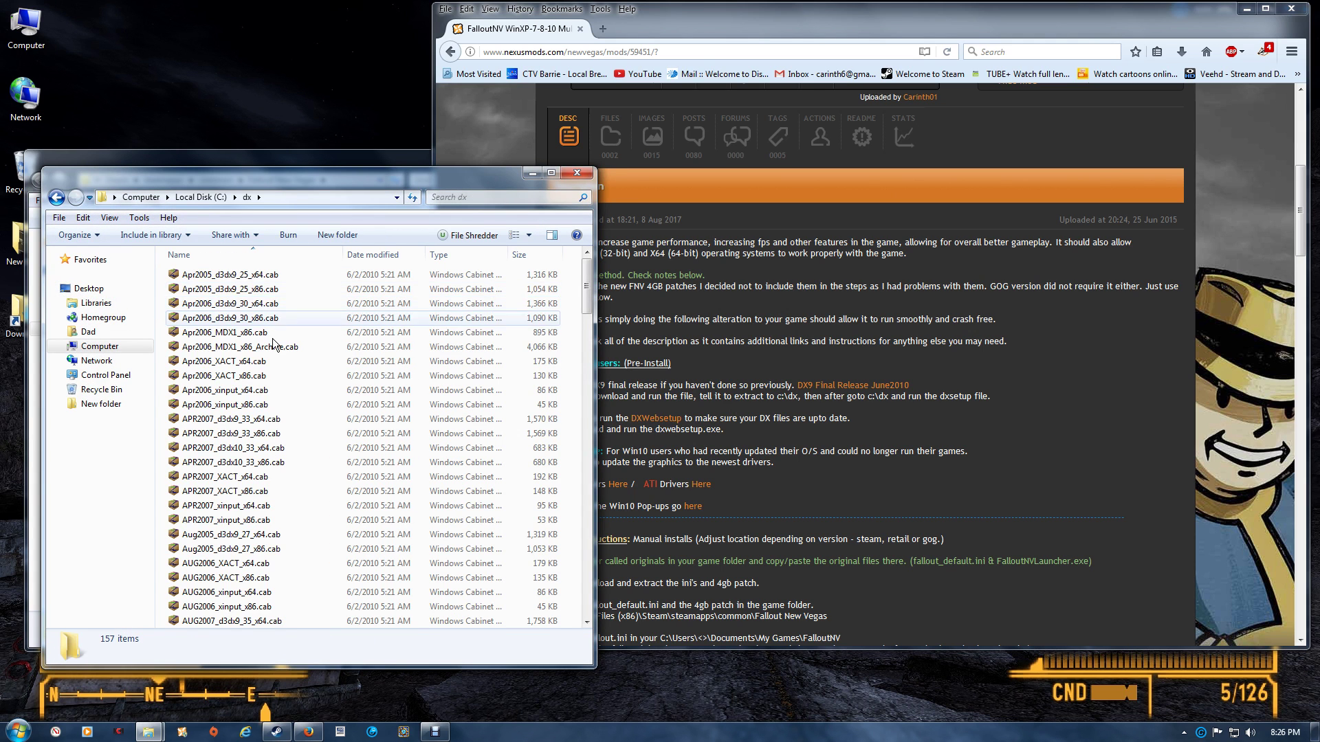
{"action": "scroll", "coordinate": [287, 375], "scroll_direction": "down", "scroll_amount": 15}
{"action": "scroll", "coordinate": [286, 374], "scroll_direction": "down", "scroll_amount": 3}
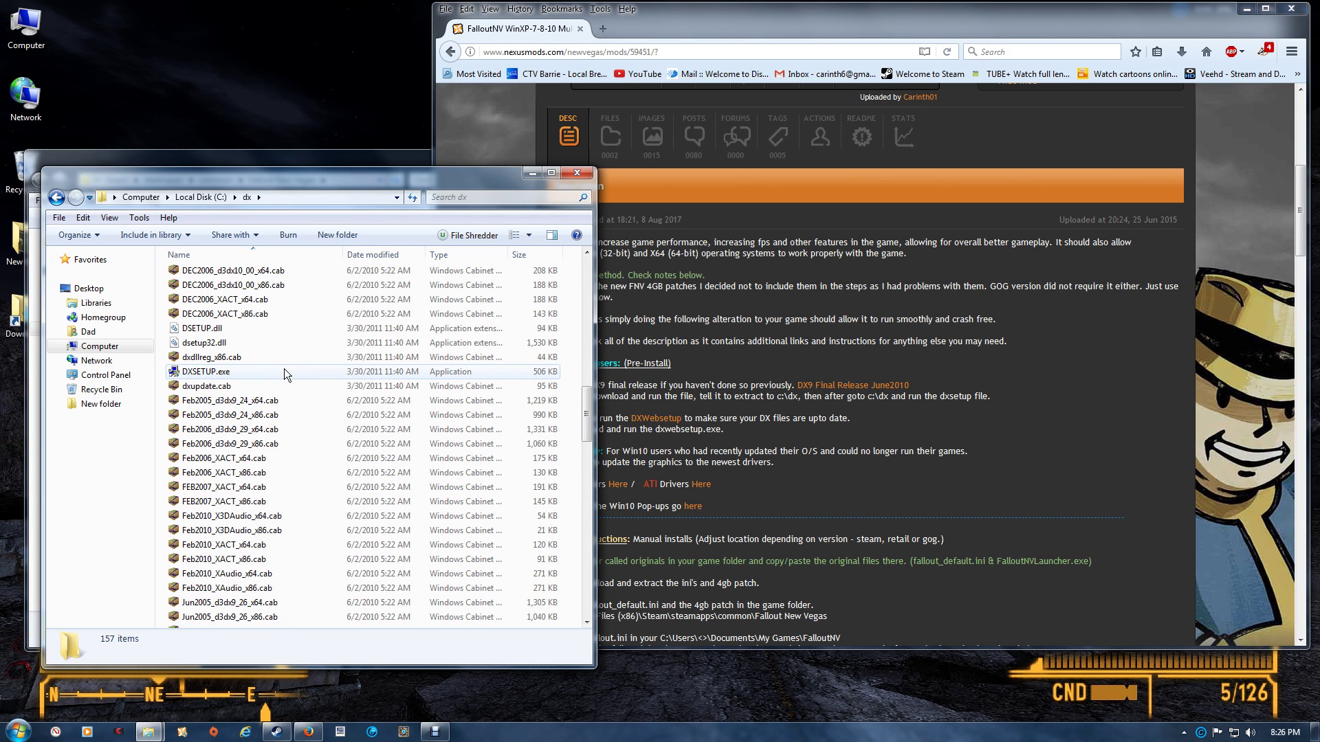
{"action": "left_click", "coordinate": [565, 174]}
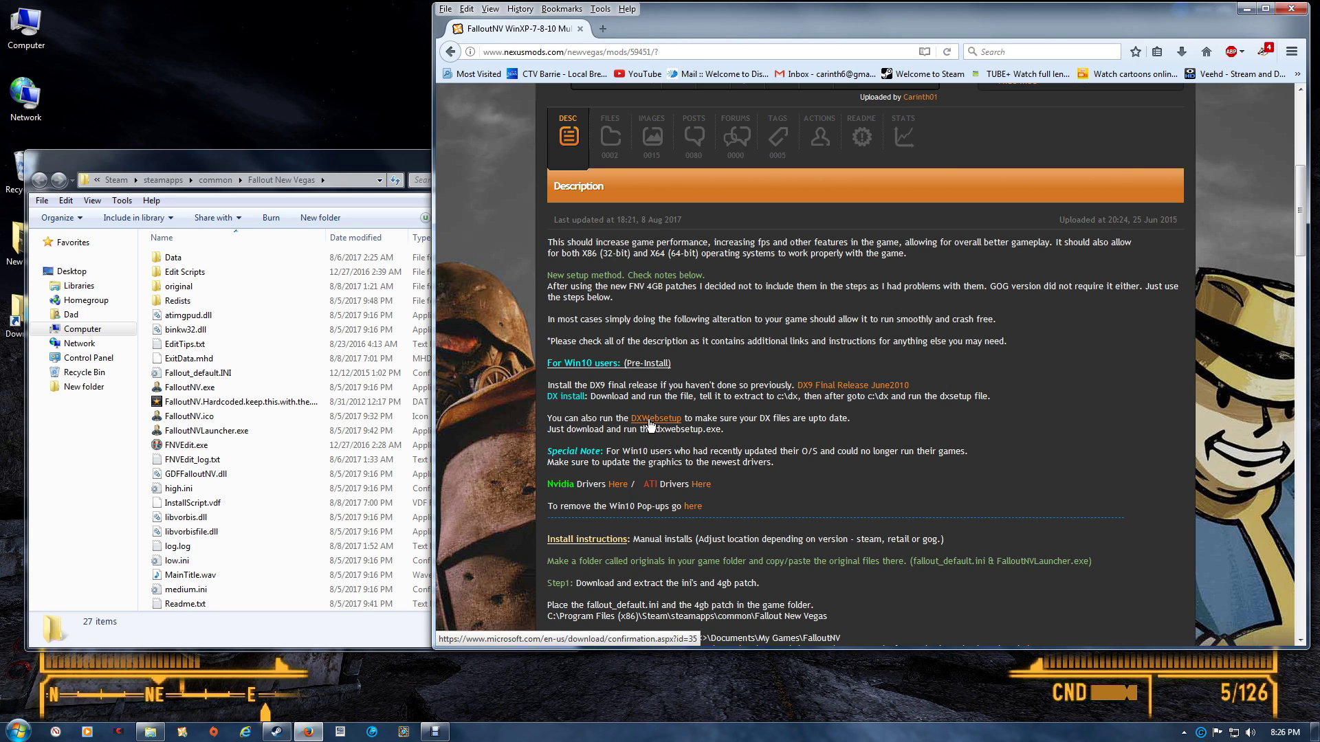
Step: Run dxwebsetup.exe, accept the licence, skip the Bing Bar, and finish the DirectX setup
{"action": "left_click", "coordinate": [1181, 51]}
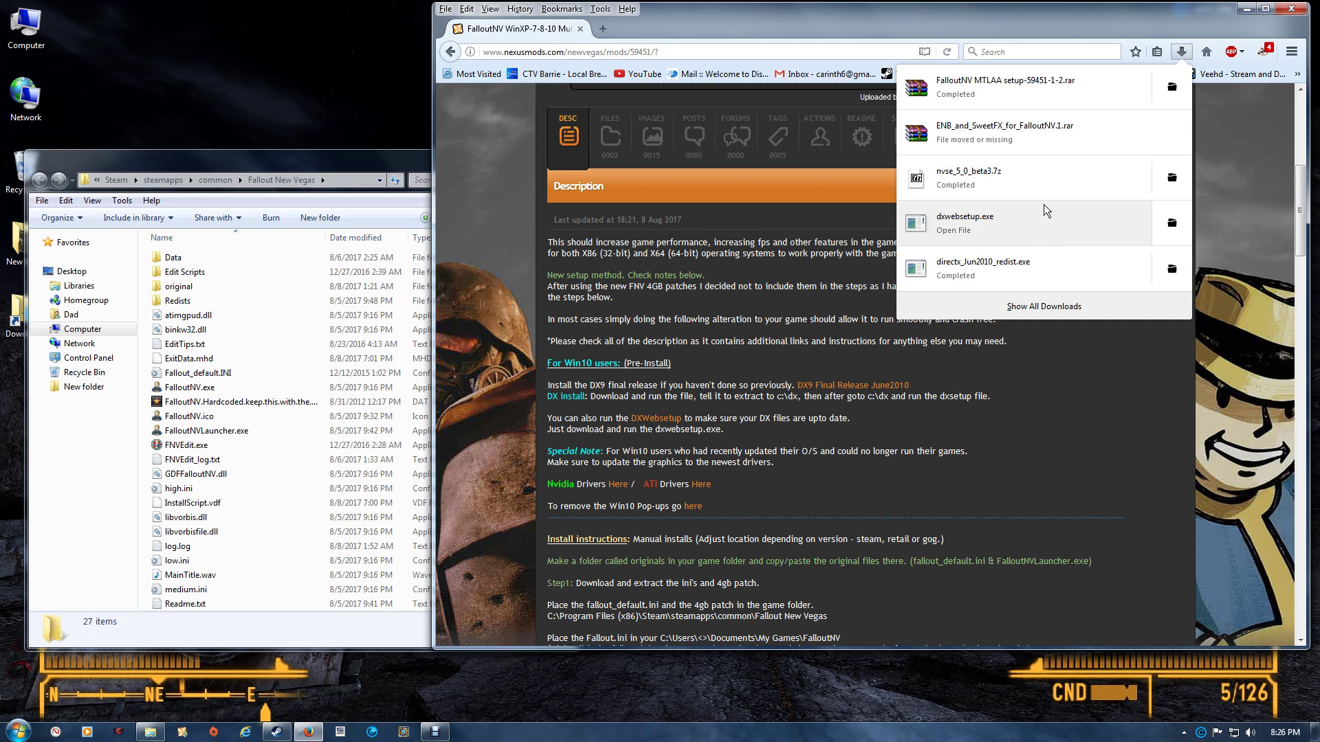
{"action": "left_click", "coordinate": [1181, 51]}
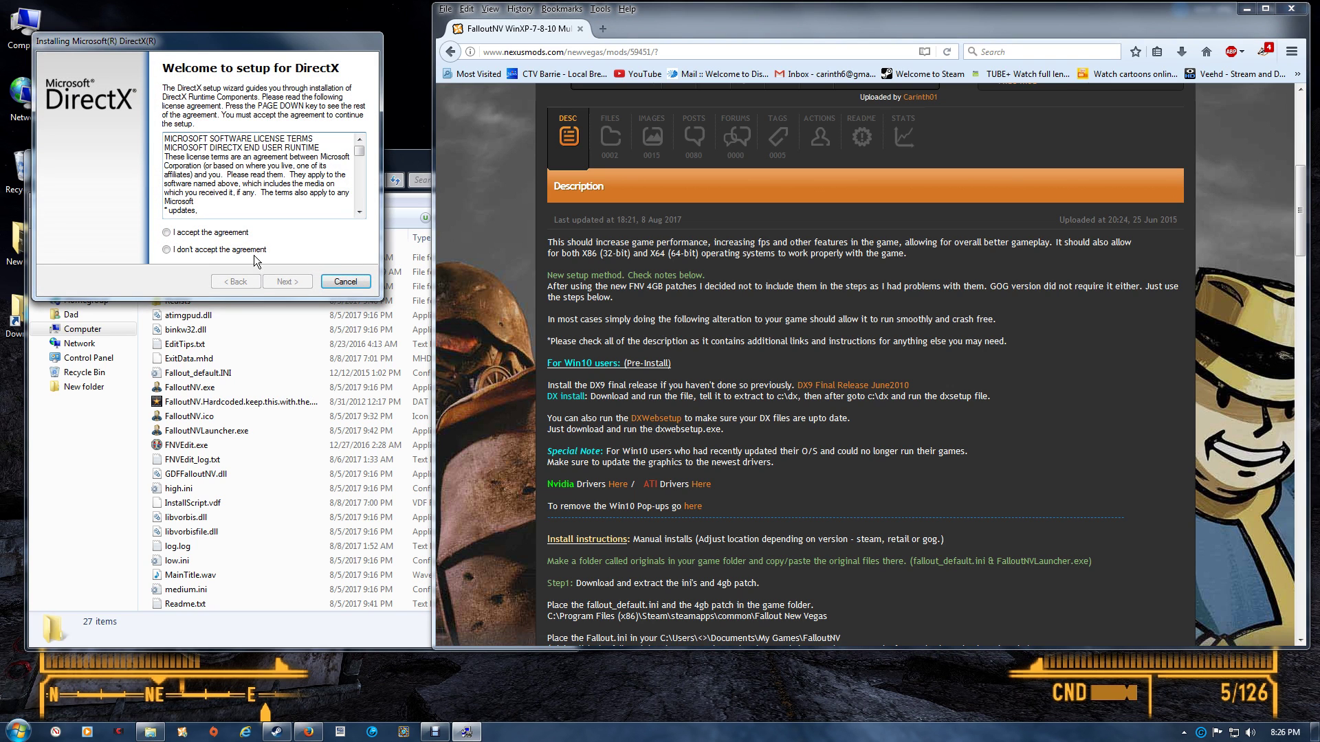
{"action": "left_click", "coordinate": [238, 236]}
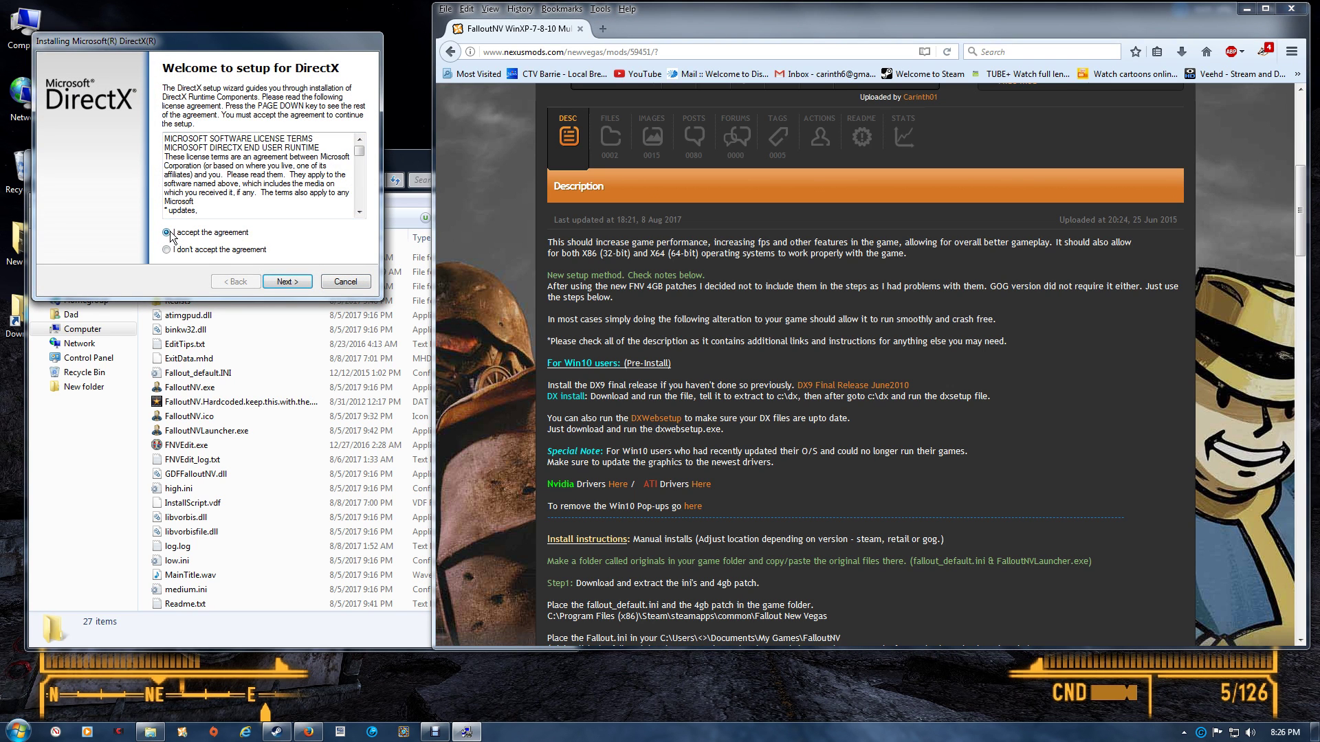
{"action": "left_click", "coordinate": [280, 281]}
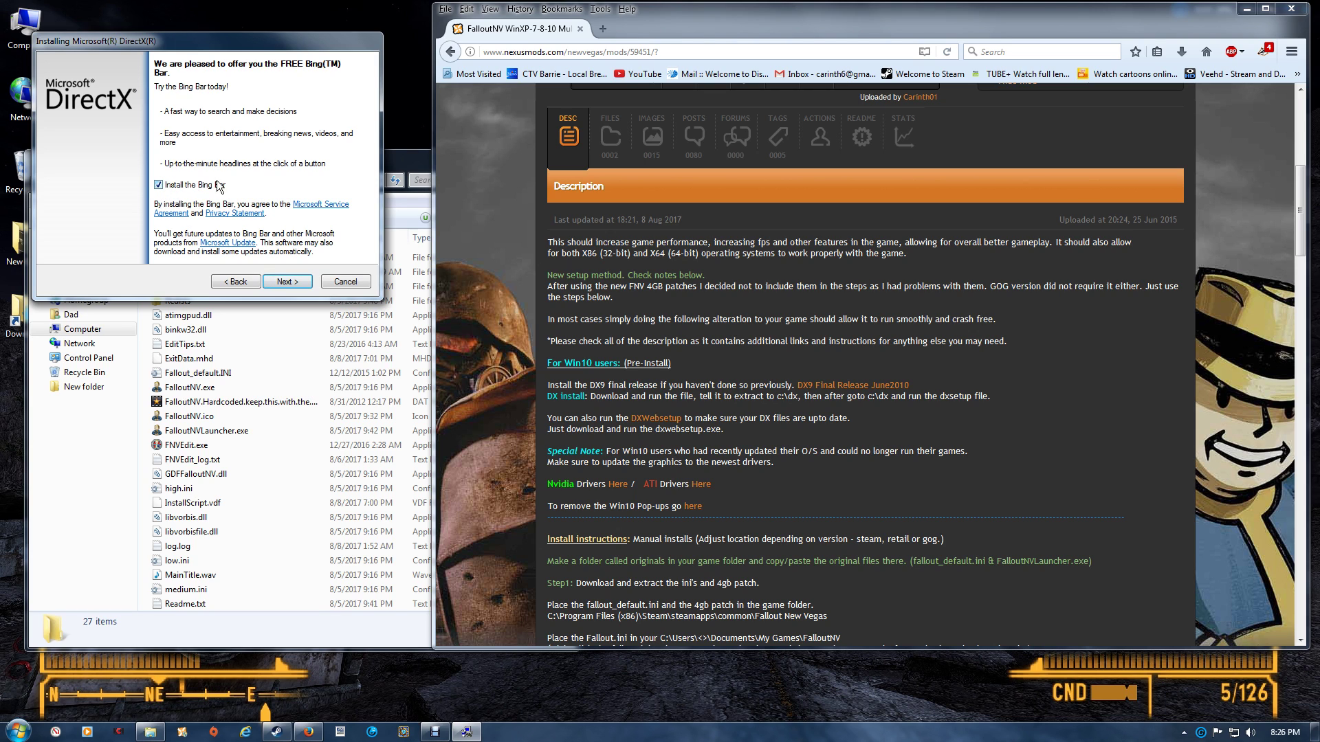
{"action": "left_click", "coordinate": [159, 184]}
{"action": "left_click", "coordinate": [295, 283]}
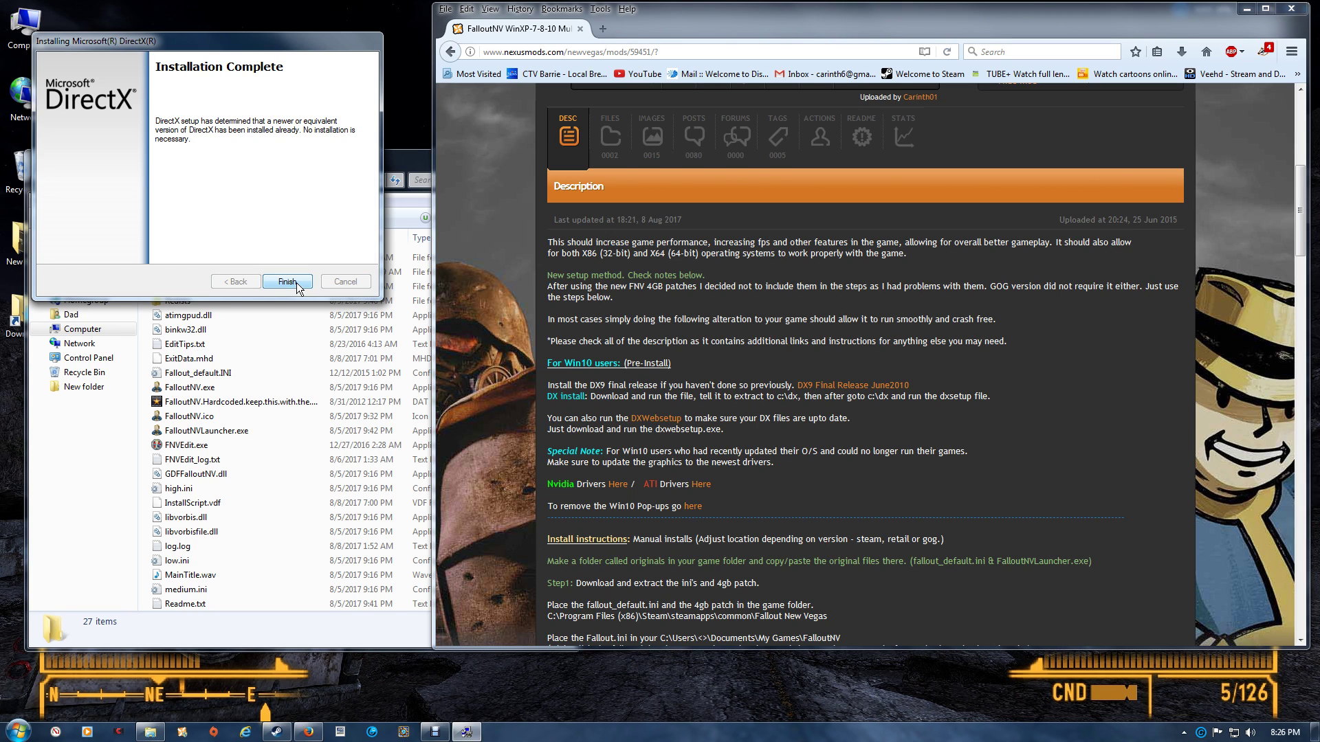
{"action": "left_click", "coordinate": [288, 282]}
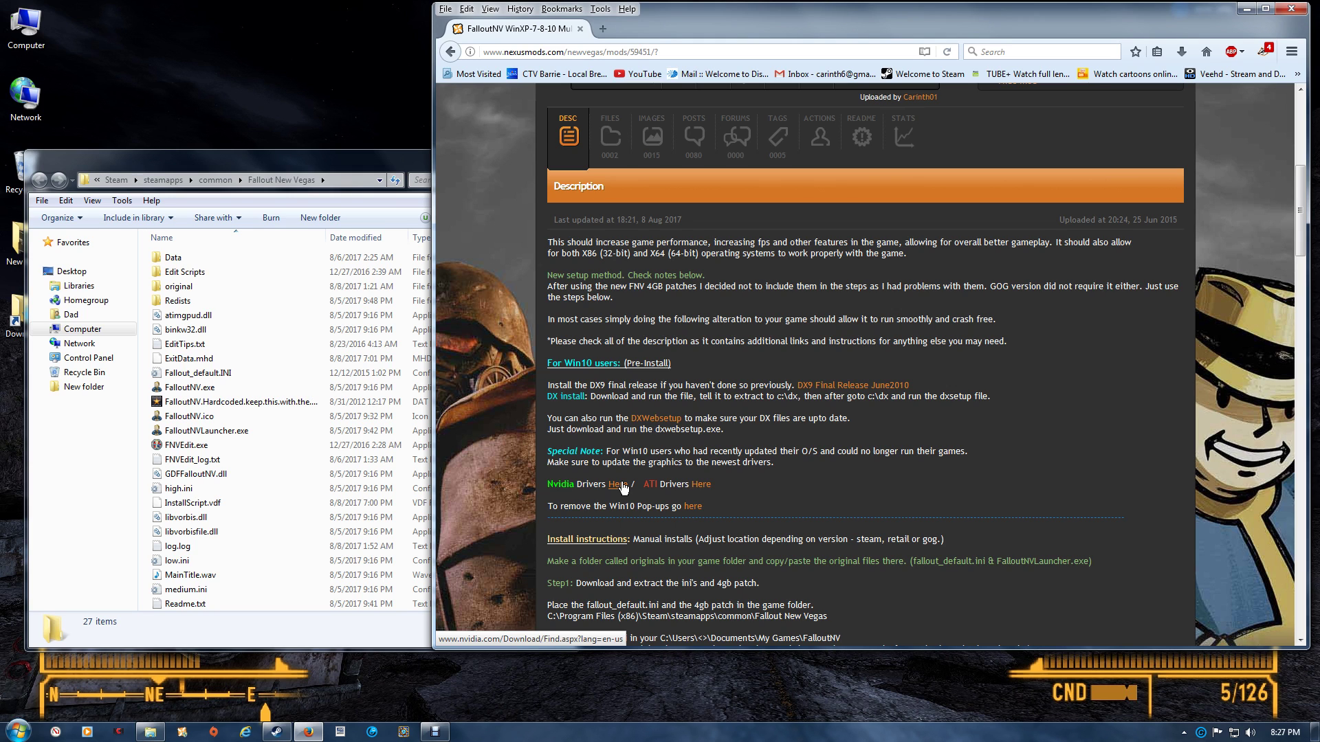
Step: Bring up the link menu for the Windows 10 pop-ups 'here' link to open it in a new tab
{"action": "right_click", "coordinate": [697, 511]}
Step: Read the ilovefreesoftware Windows 10 notifications guide in a new tab, close it, and scroll to the install instructions
{"action": "left_click", "coordinate": [715, 519]}
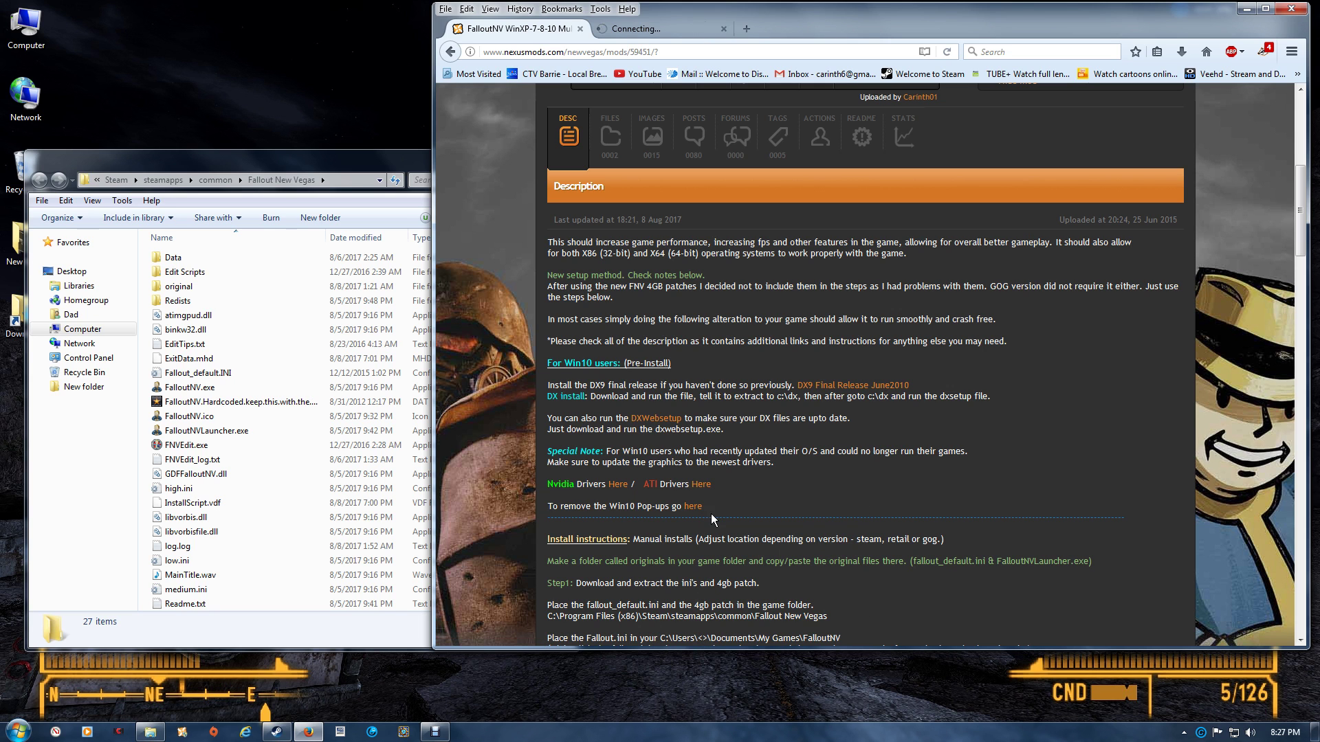
{"action": "left_click", "coordinate": [671, 31]}
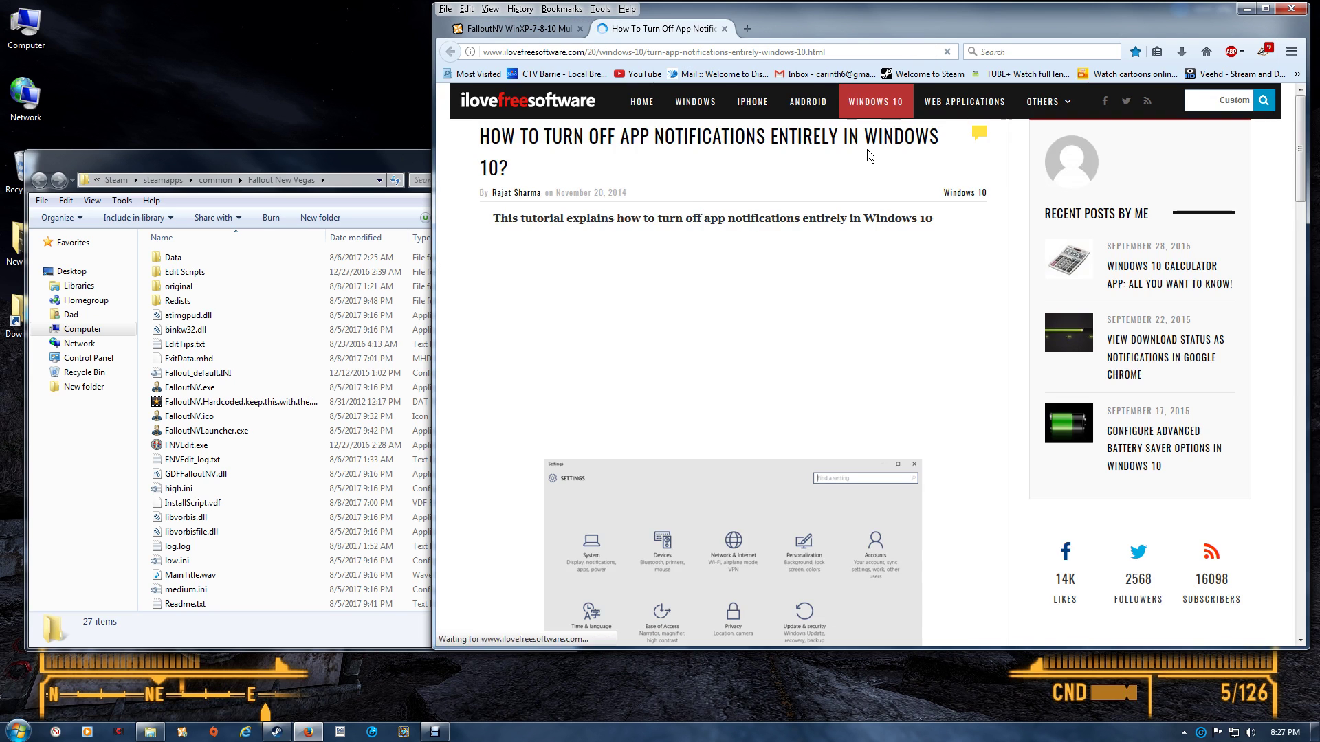
{"action": "scroll", "coordinate": [950, 240], "scroll_direction": "down", "scroll_amount": 12}
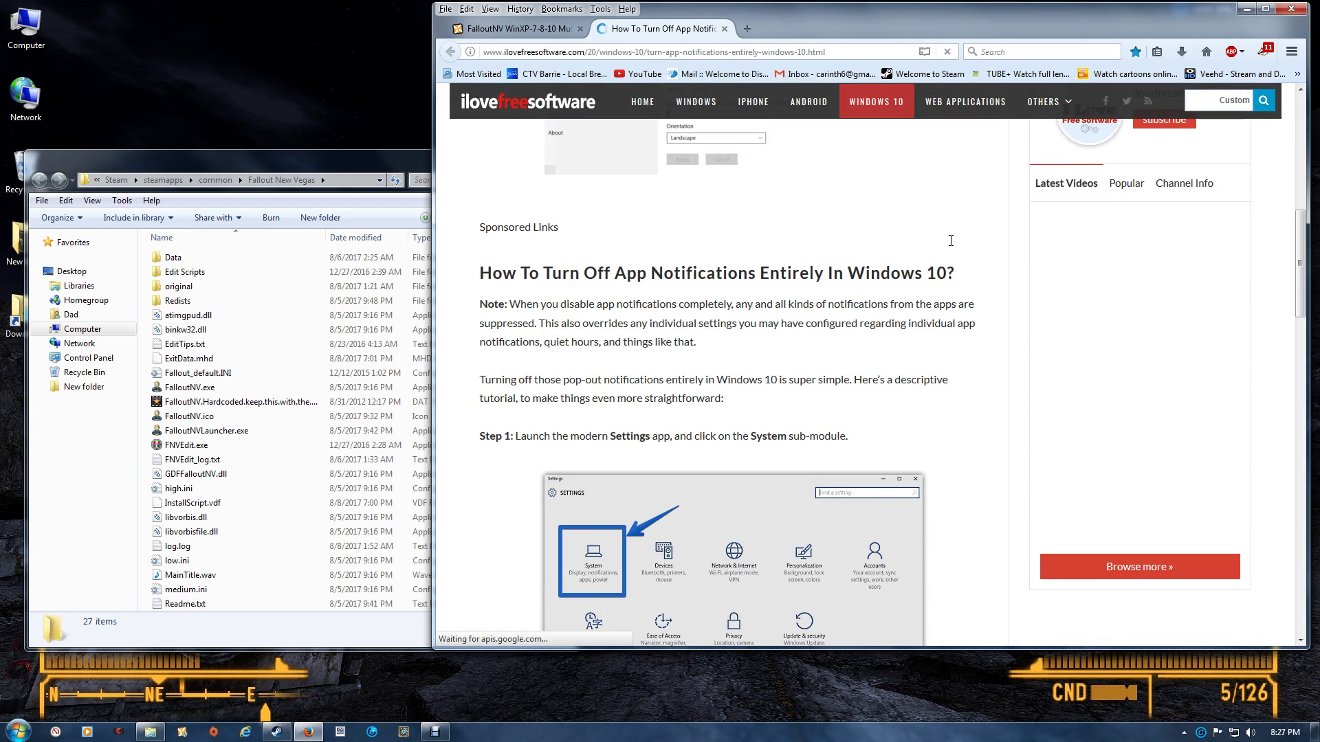
{"action": "scroll", "coordinate": [950, 240], "scroll_direction": "down", "scroll_amount": 4}
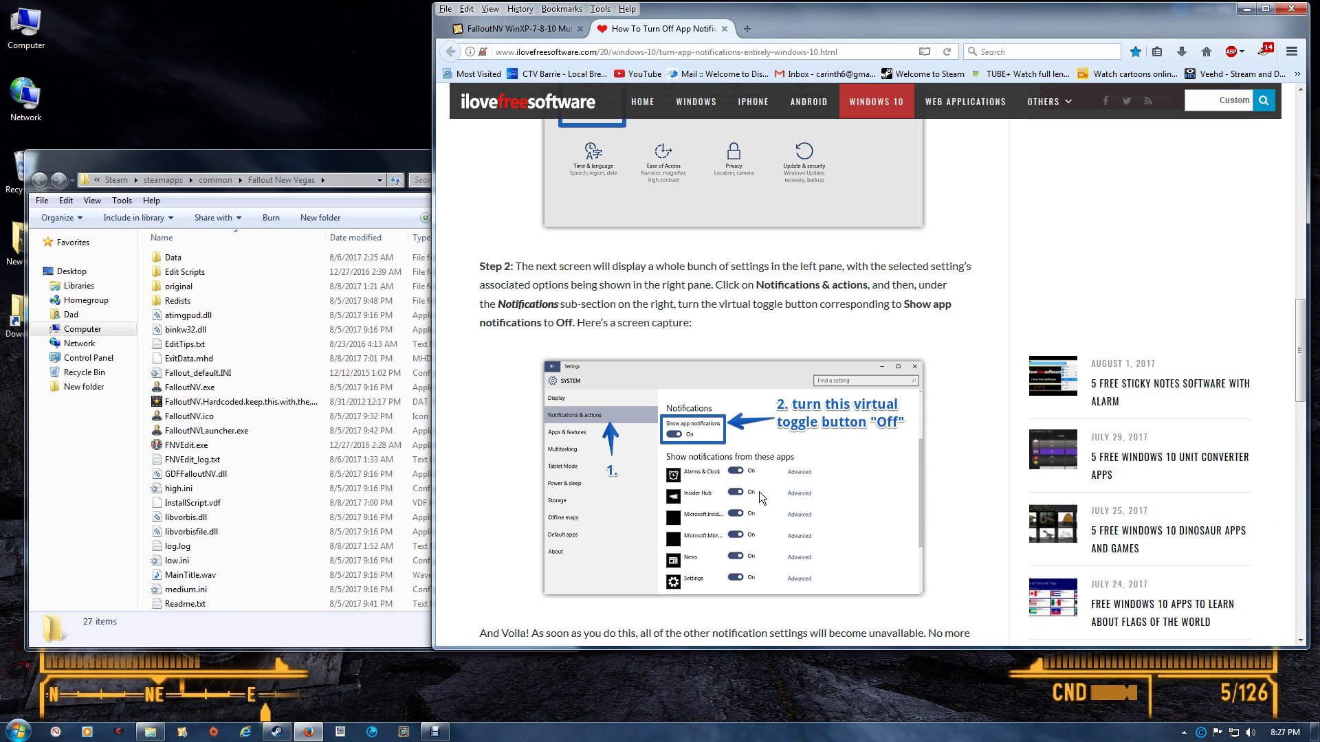
{"action": "left_click", "coordinate": [726, 28]}
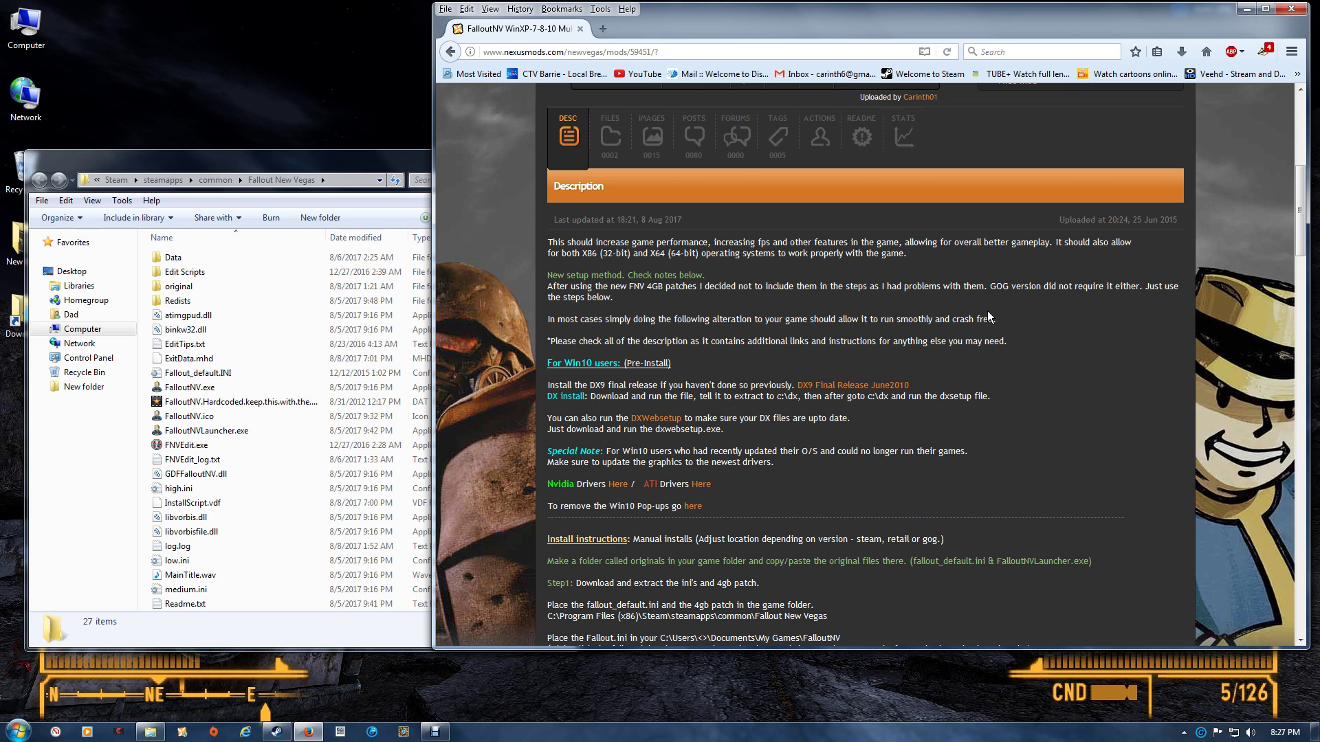
{"action": "scroll", "coordinate": [987, 310], "scroll_direction": "down", "scroll_amount": 3}
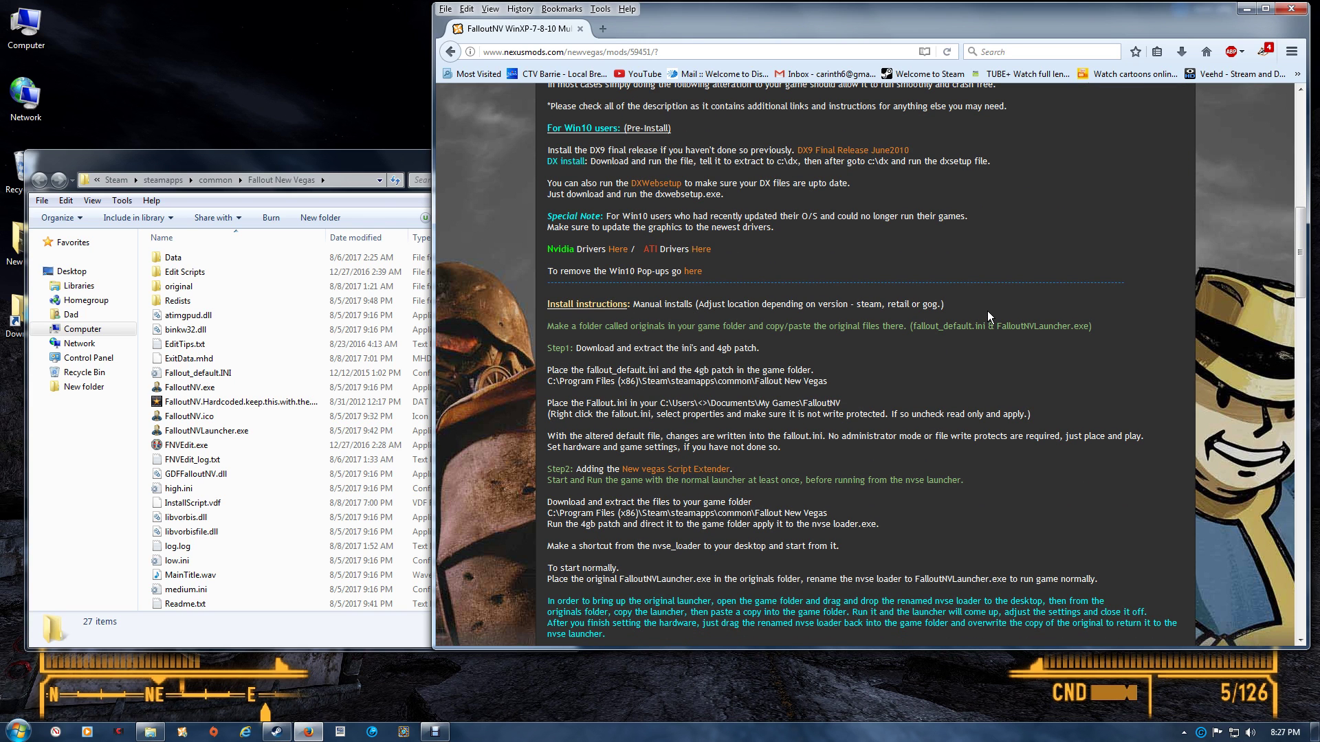
Step: Back up FalloutNVLauncher.exe and Fallout_default.INI into the 'original' folder, then return to the mod page
{"action": "left_click", "coordinate": [220, 158]}
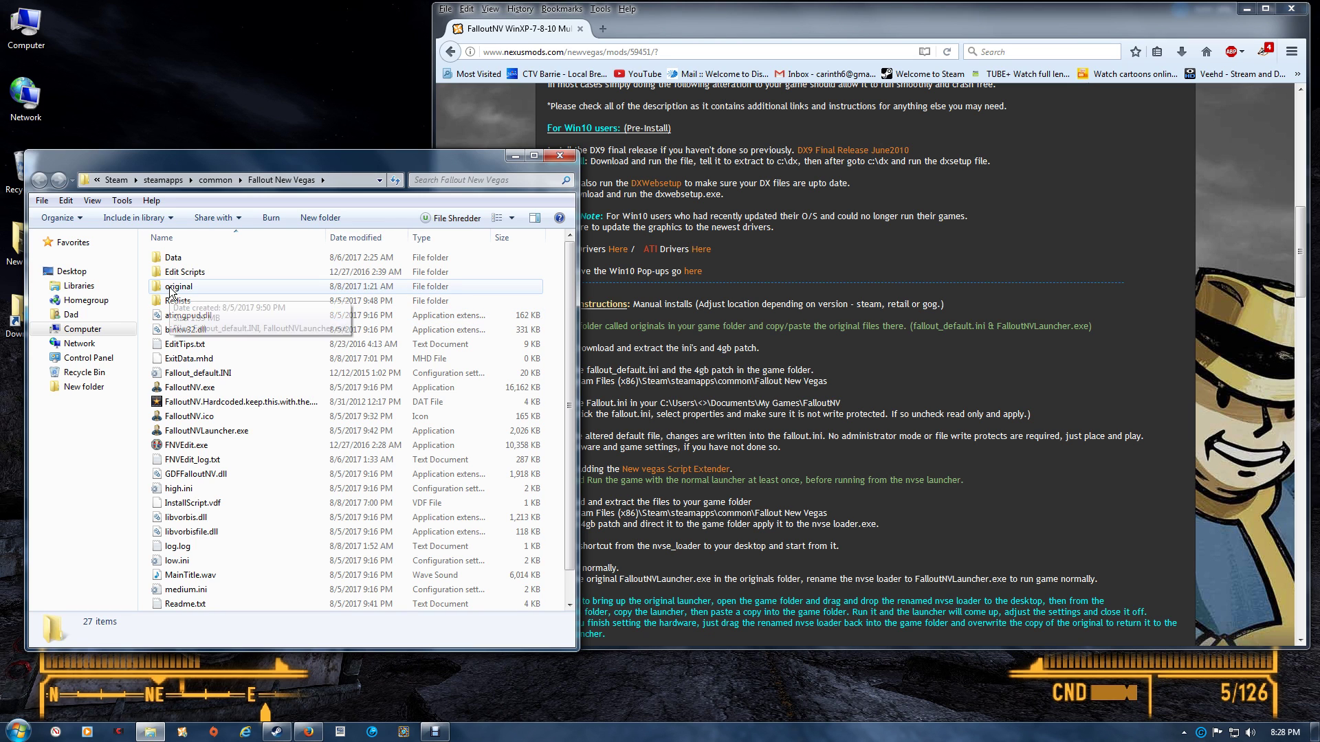
{"action": "left_click", "coordinate": [231, 431]}
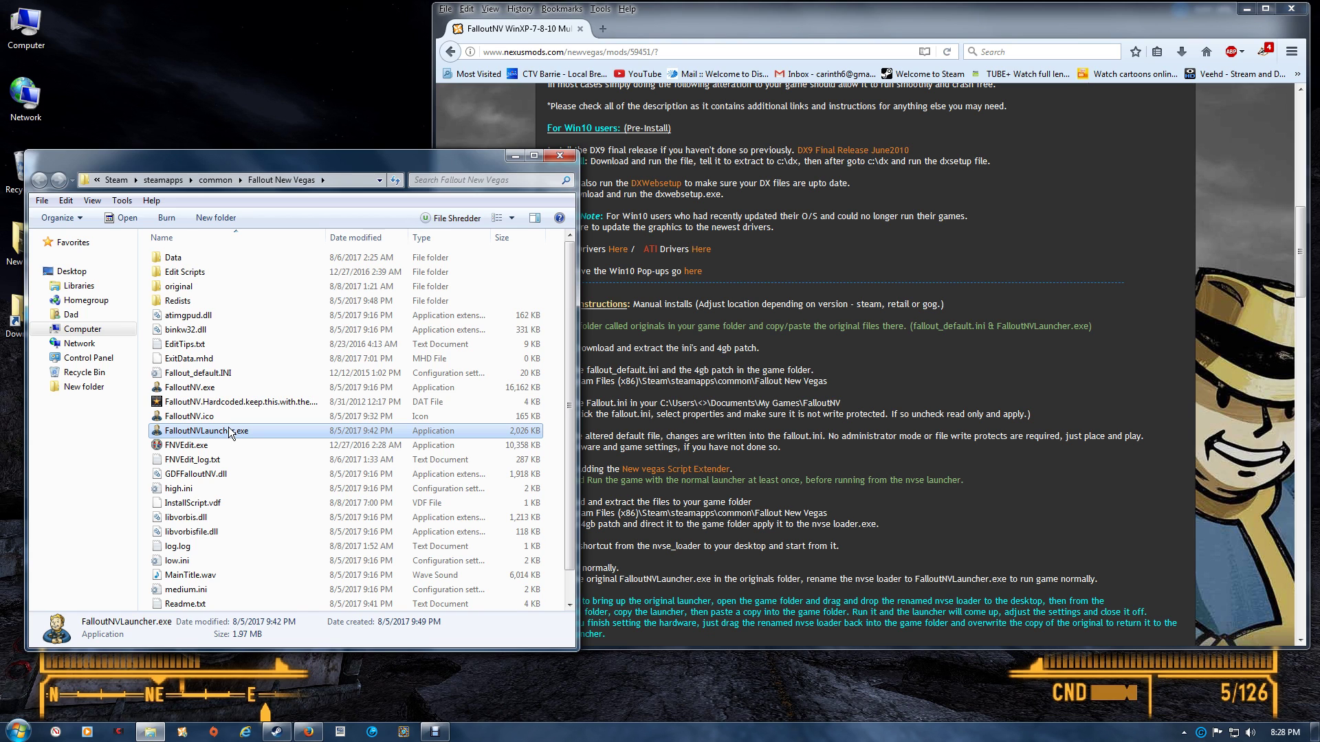
{"action": "left_click", "coordinate": [211, 375], "text": "ctrl"}
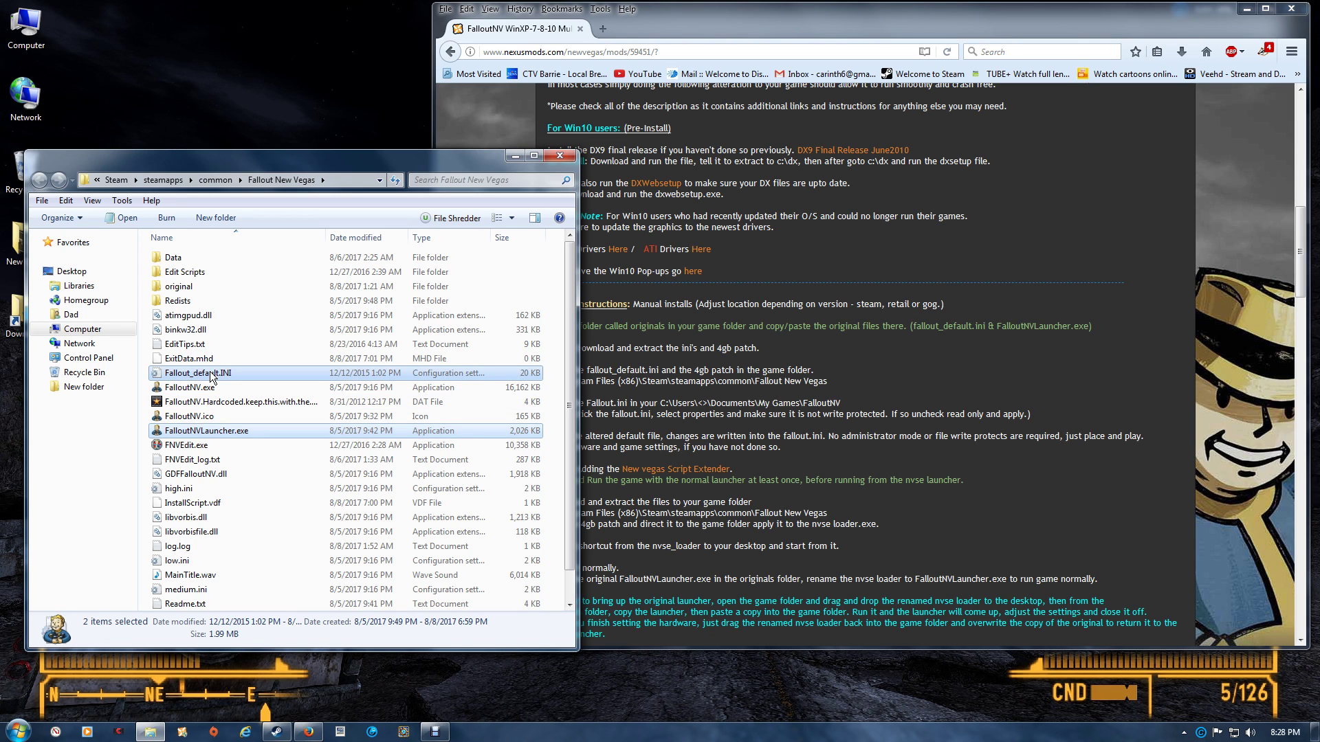
{"action": "right_click", "coordinate": [211, 376]}
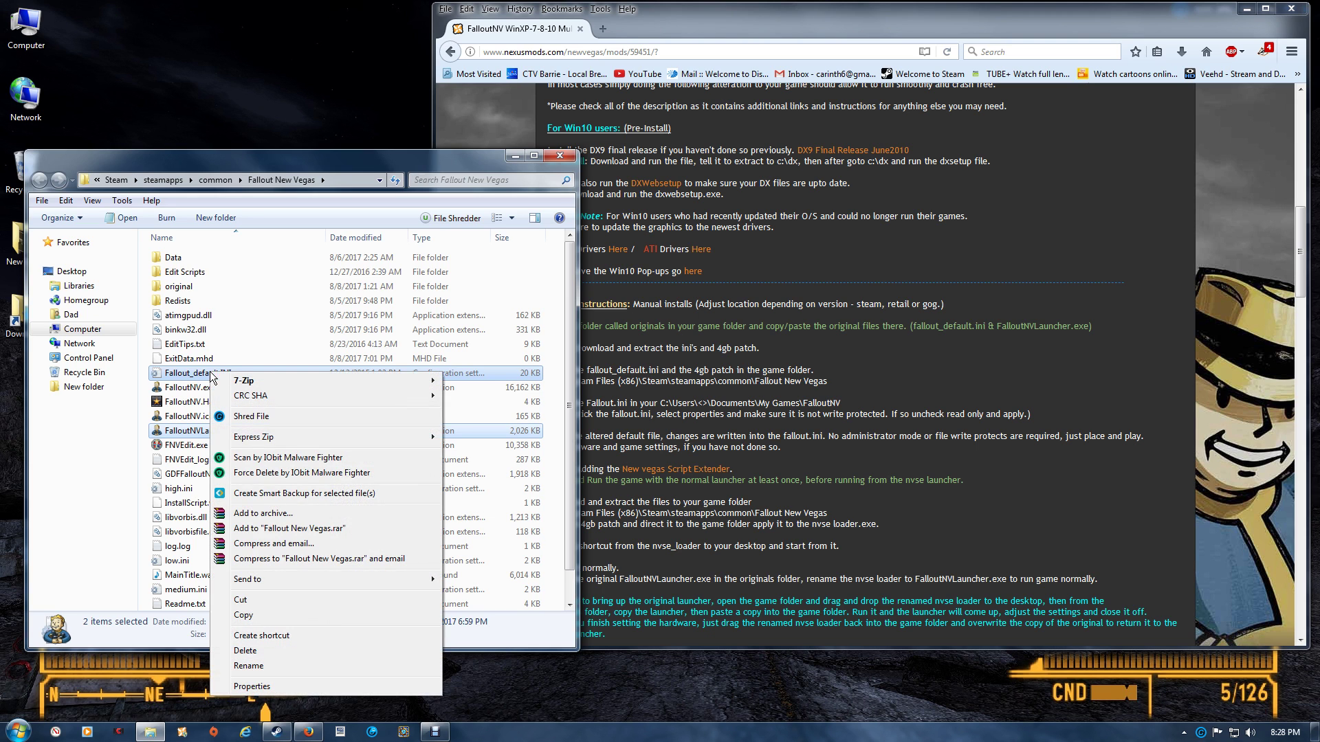
{"action": "left_click", "coordinate": [270, 616]}
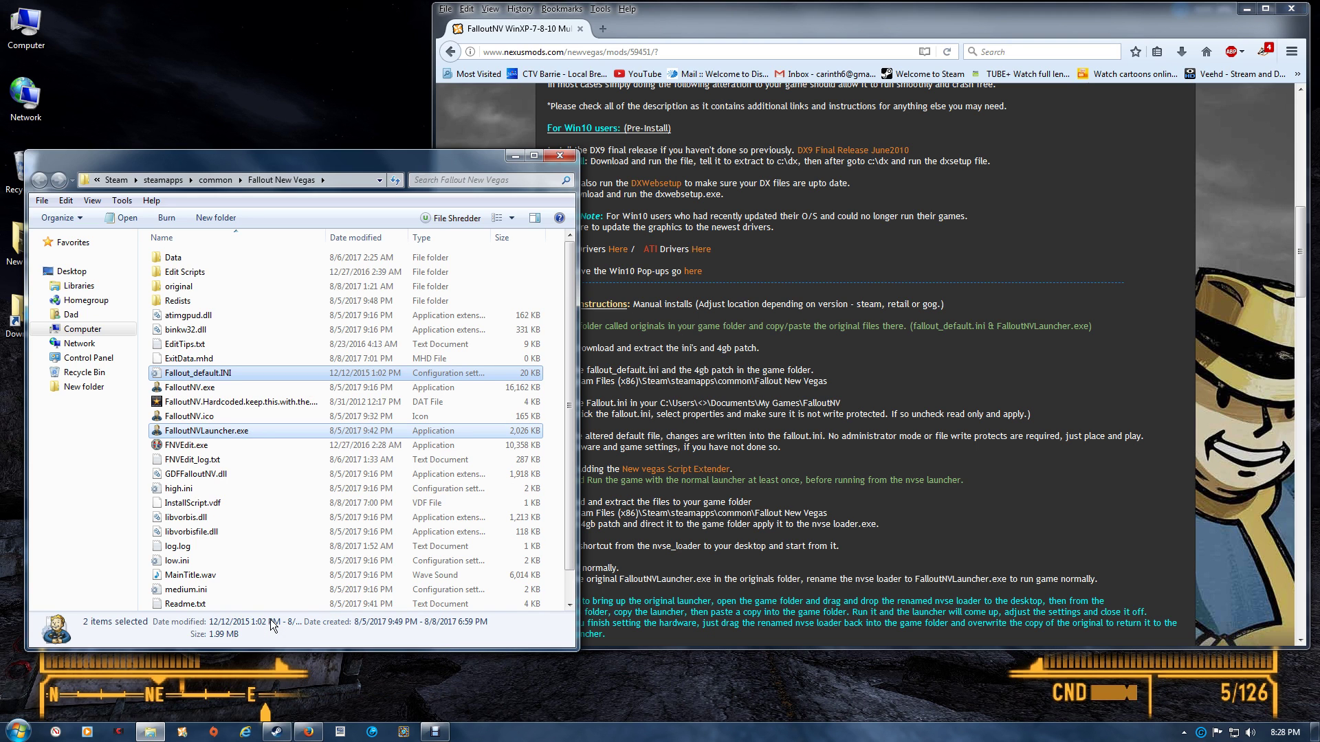
{"action": "left_click", "coordinate": [171, 288]}
{"action": "double_click", "coordinate": [171, 289]}
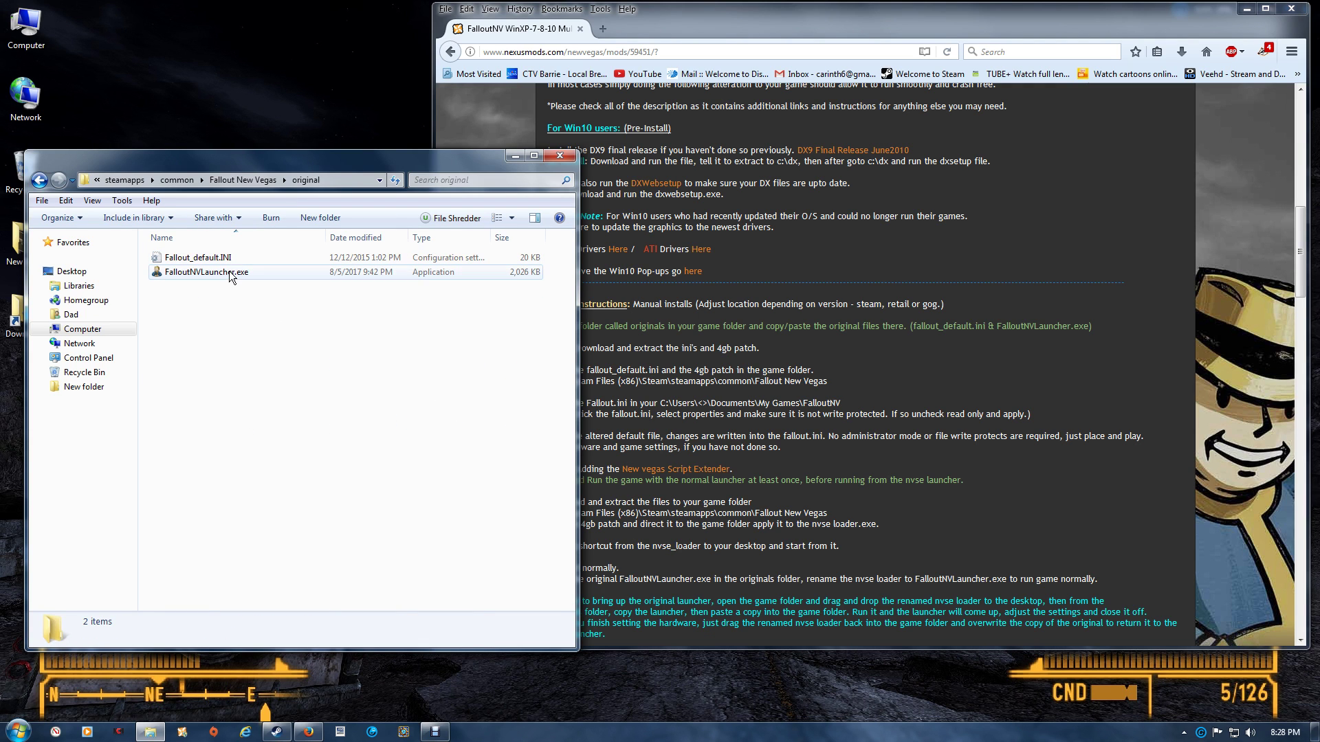
{"action": "left_click", "coordinate": [40, 181]}
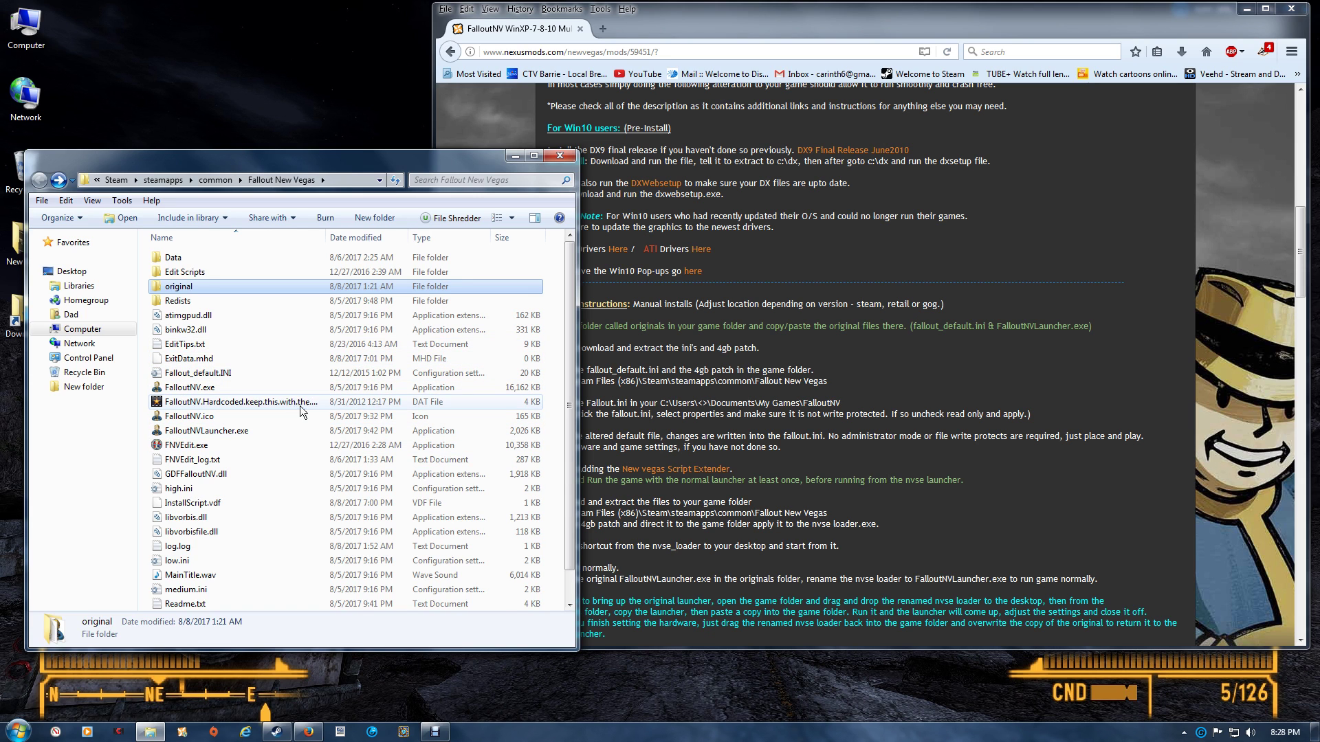
{"action": "left_click", "coordinate": [908, 345]}
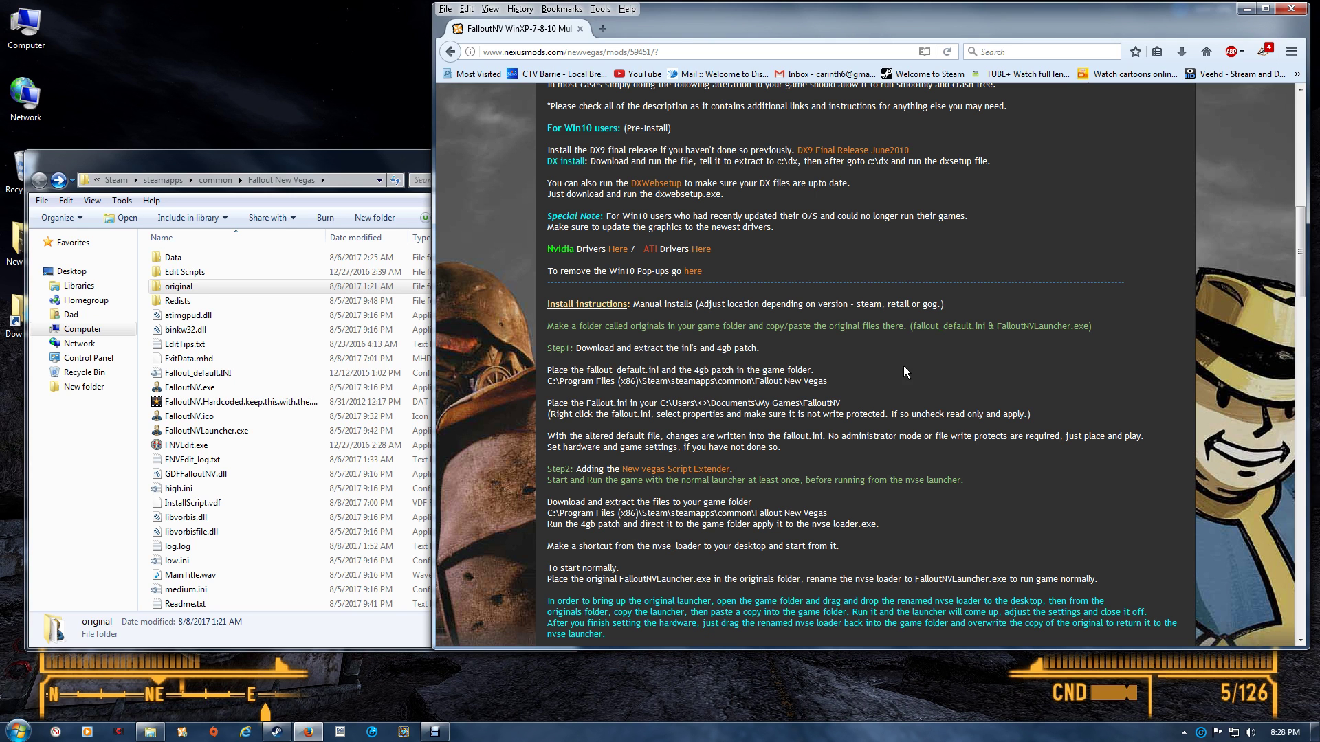
Step: On the mod's Files tab, start the manual download of the FalloutNV MTLAA setup main file
{"action": "scroll", "coordinate": [1023, 385], "scroll_direction": "up", "scroll_amount": 10}
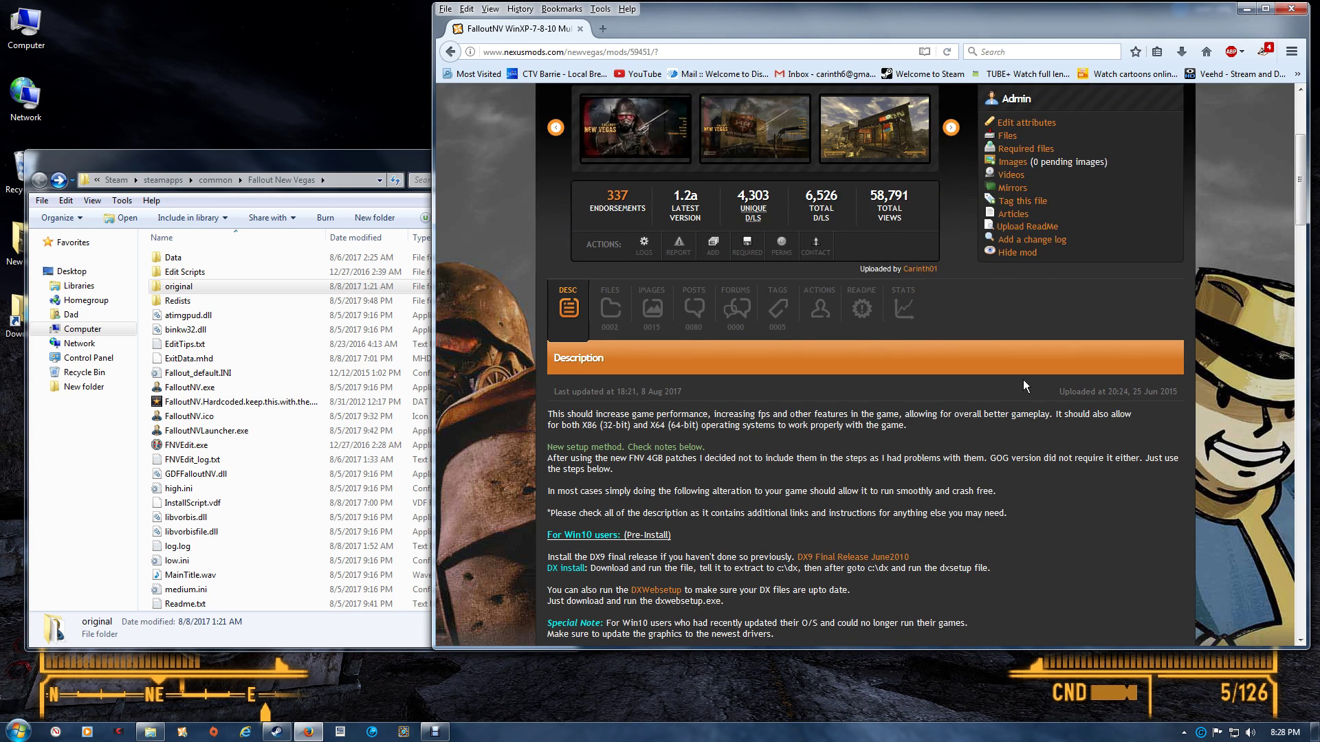
{"action": "left_click", "coordinate": [610, 376]}
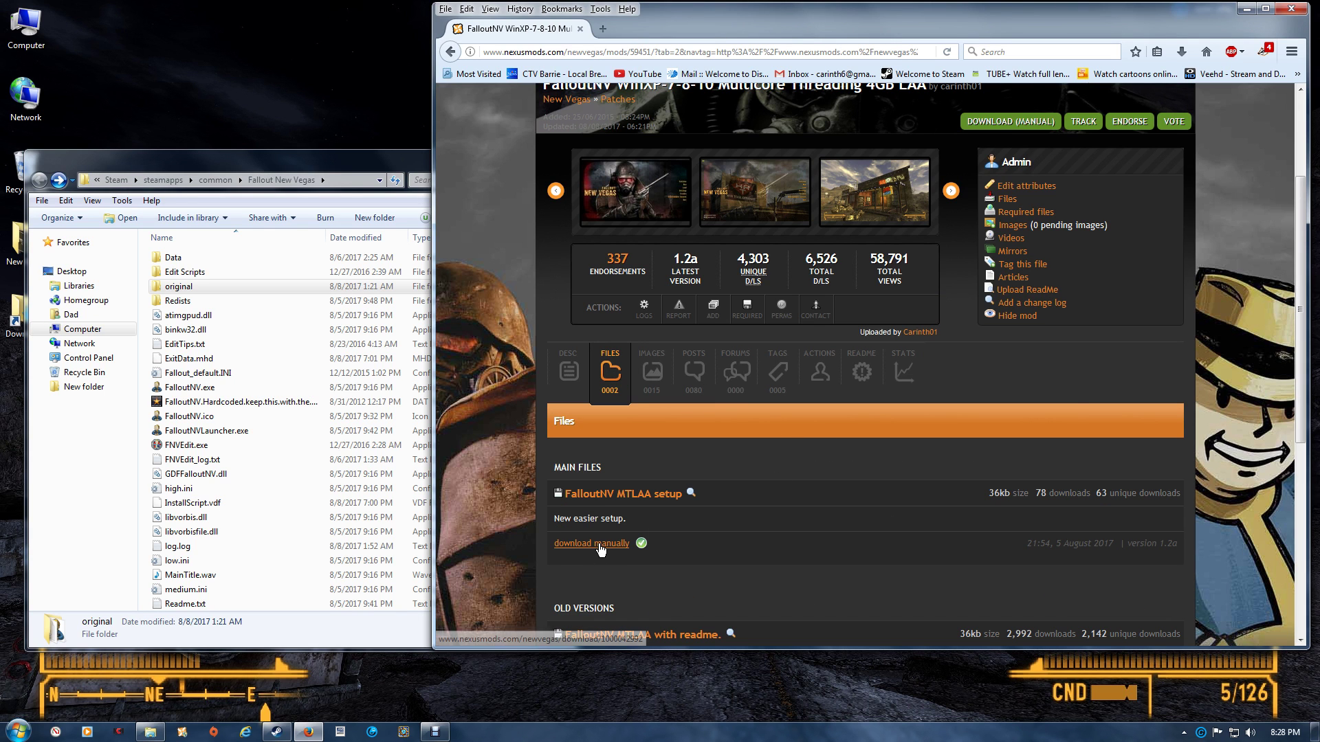
{"action": "left_click", "coordinate": [596, 547]}
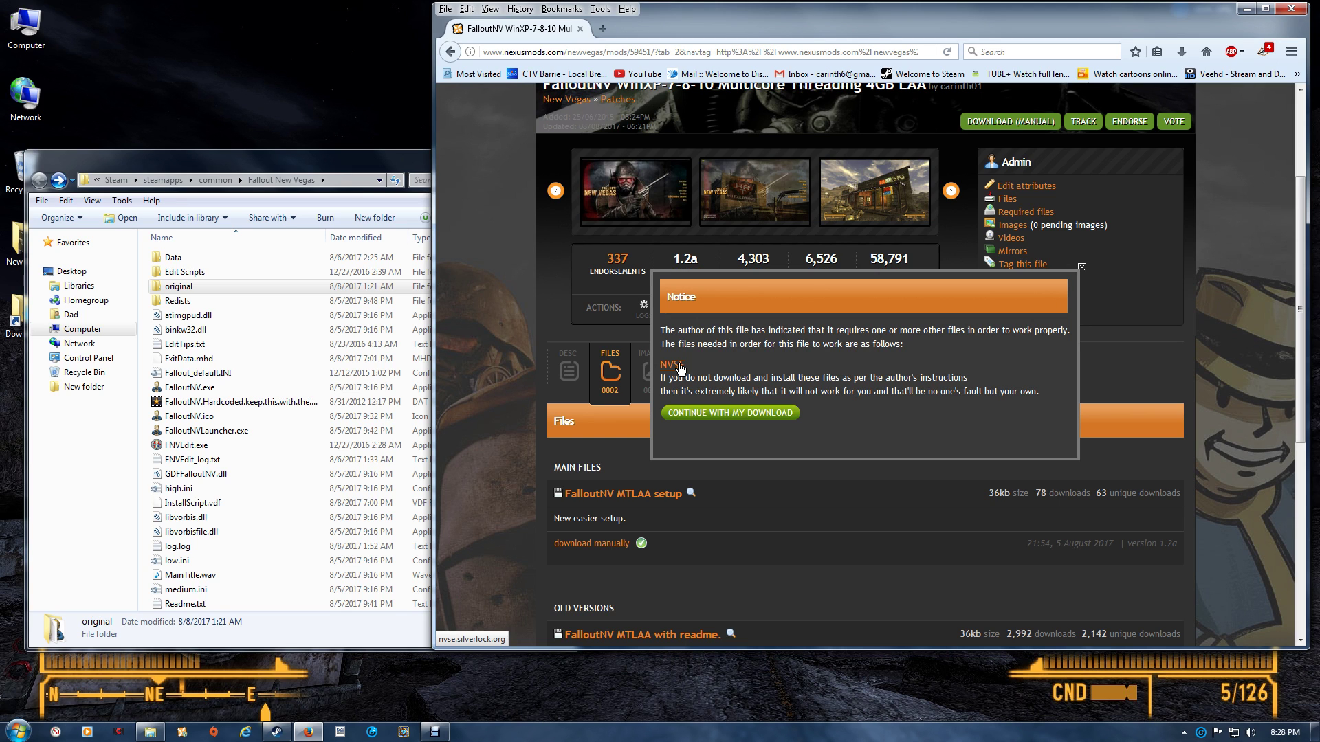
Step: View the NVSE requirement page in a new tab, close it, and dismiss the requirements notice
{"action": "right_click", "coordinate": [680, 369]}
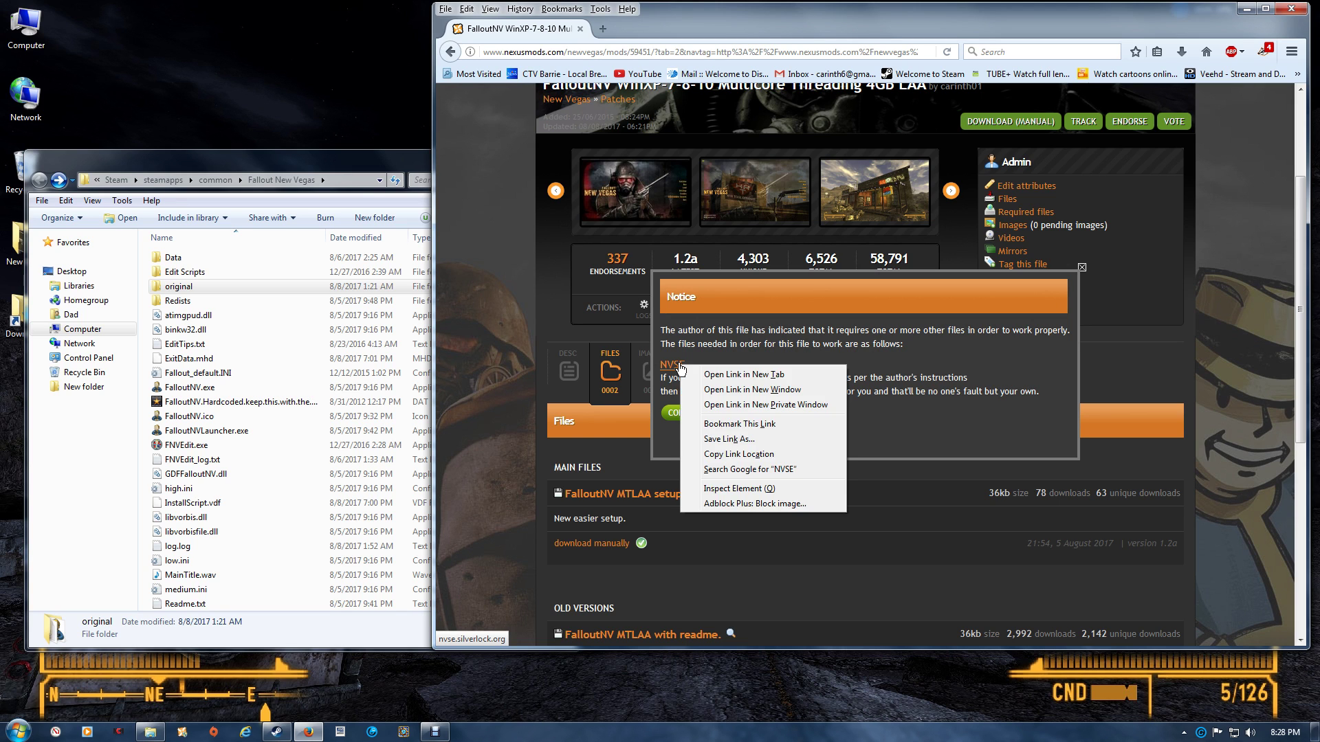
{"action": "left_click", "coordinate": [719, 374]}
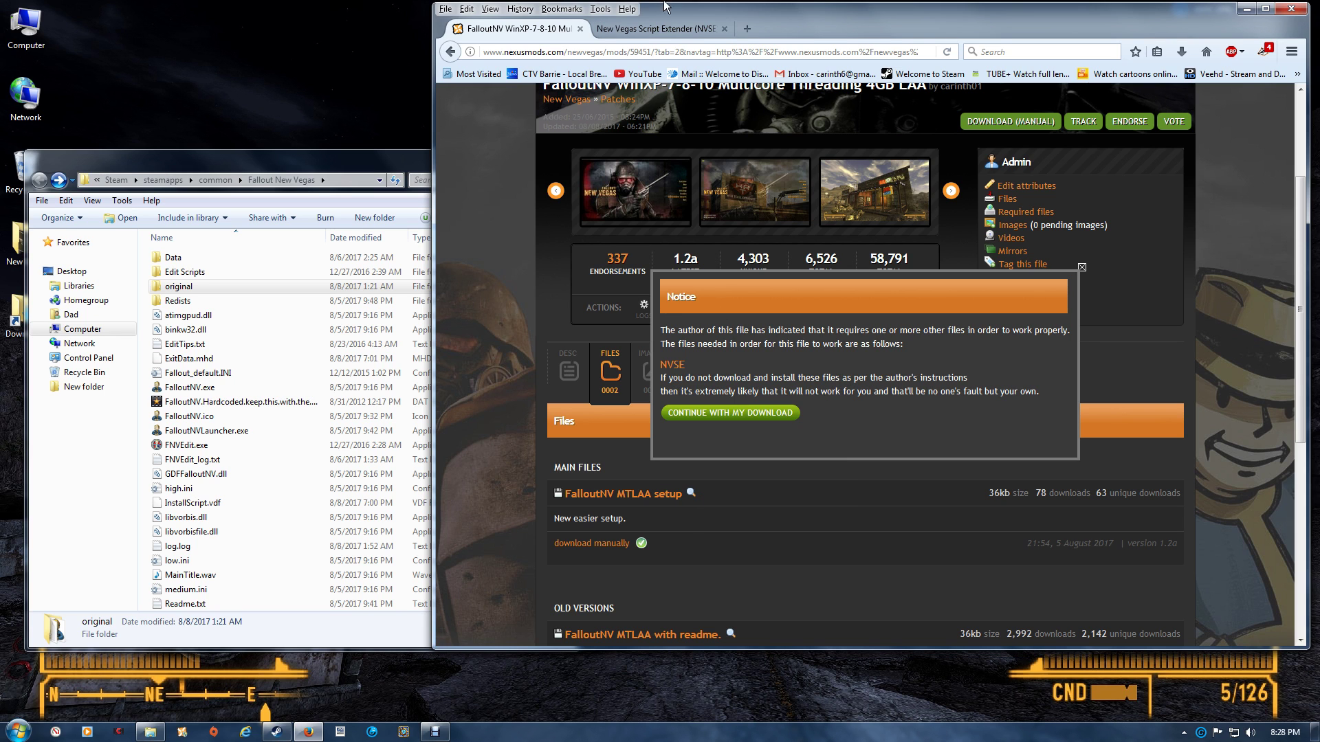
{"action": "left_click", "coordinate": [647, 26]}
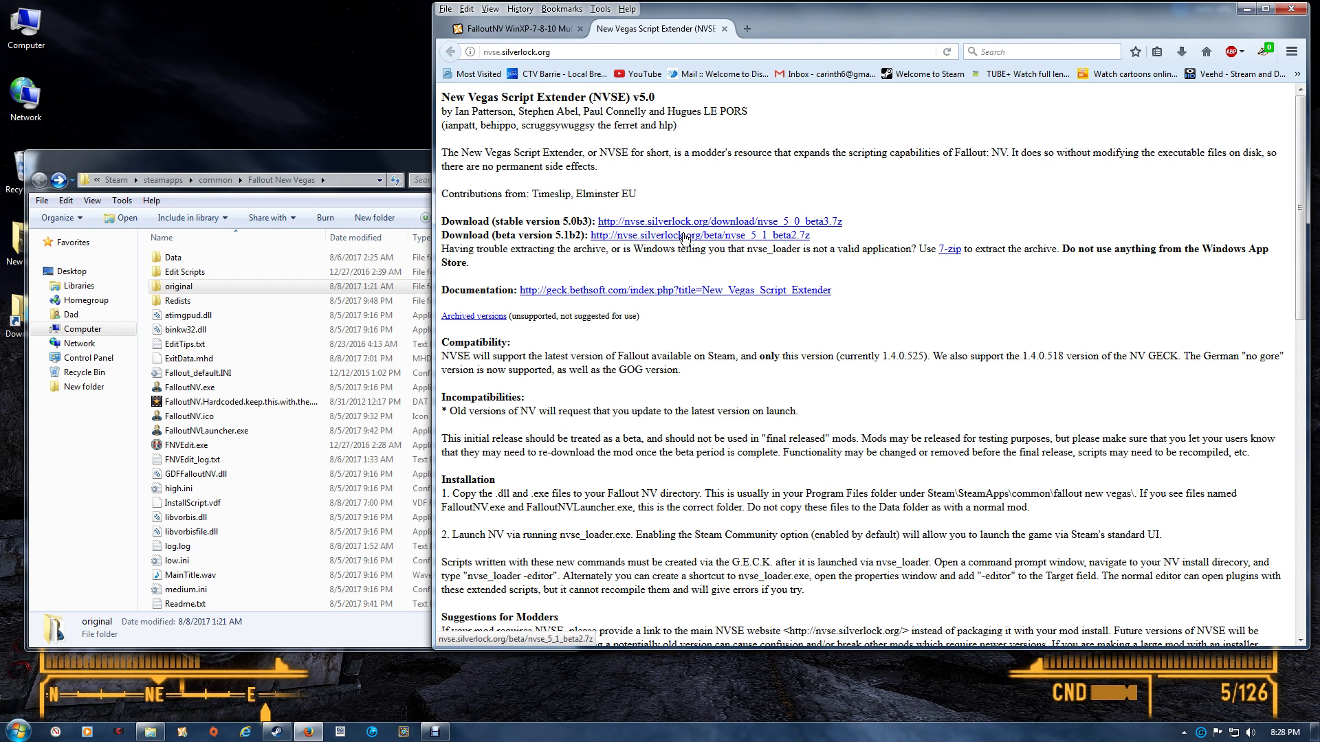
{"action": "left_click", "coordinate": [725, 28]}
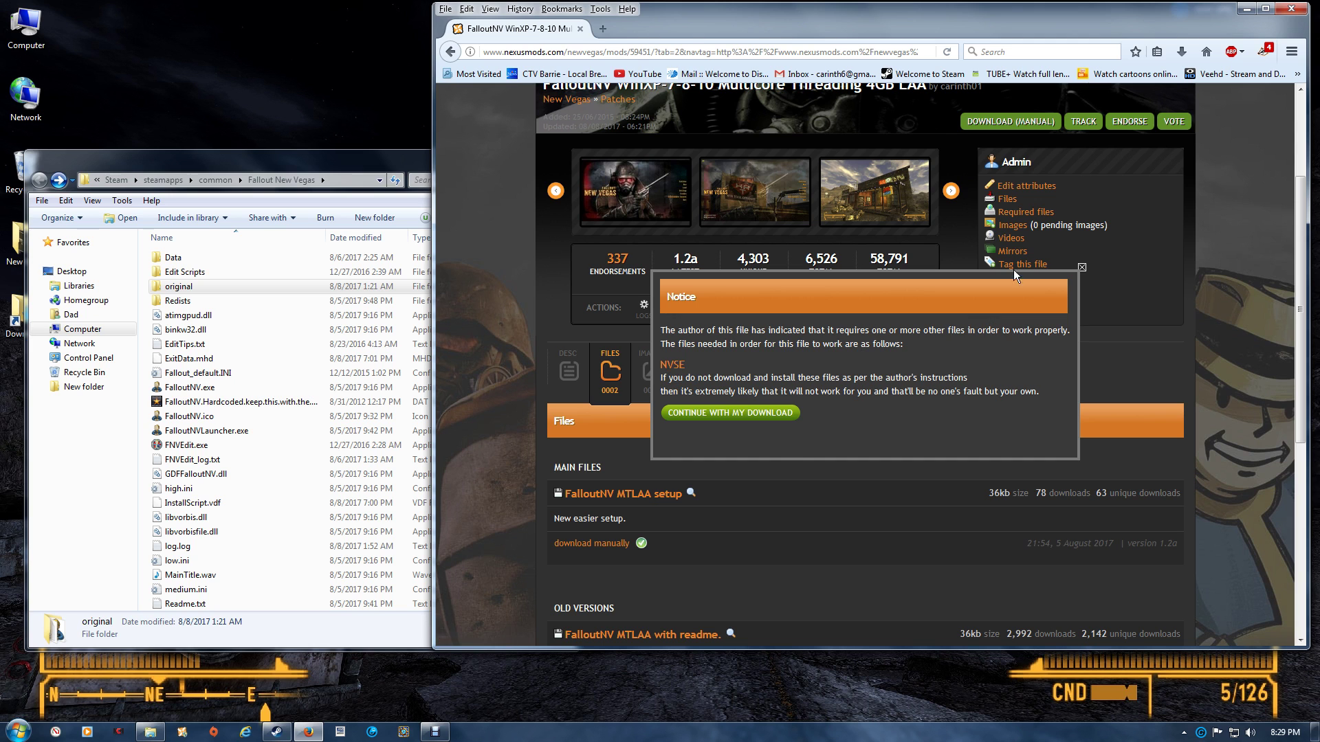
{"action": "left_click", "coordinate": [1082, 267]}
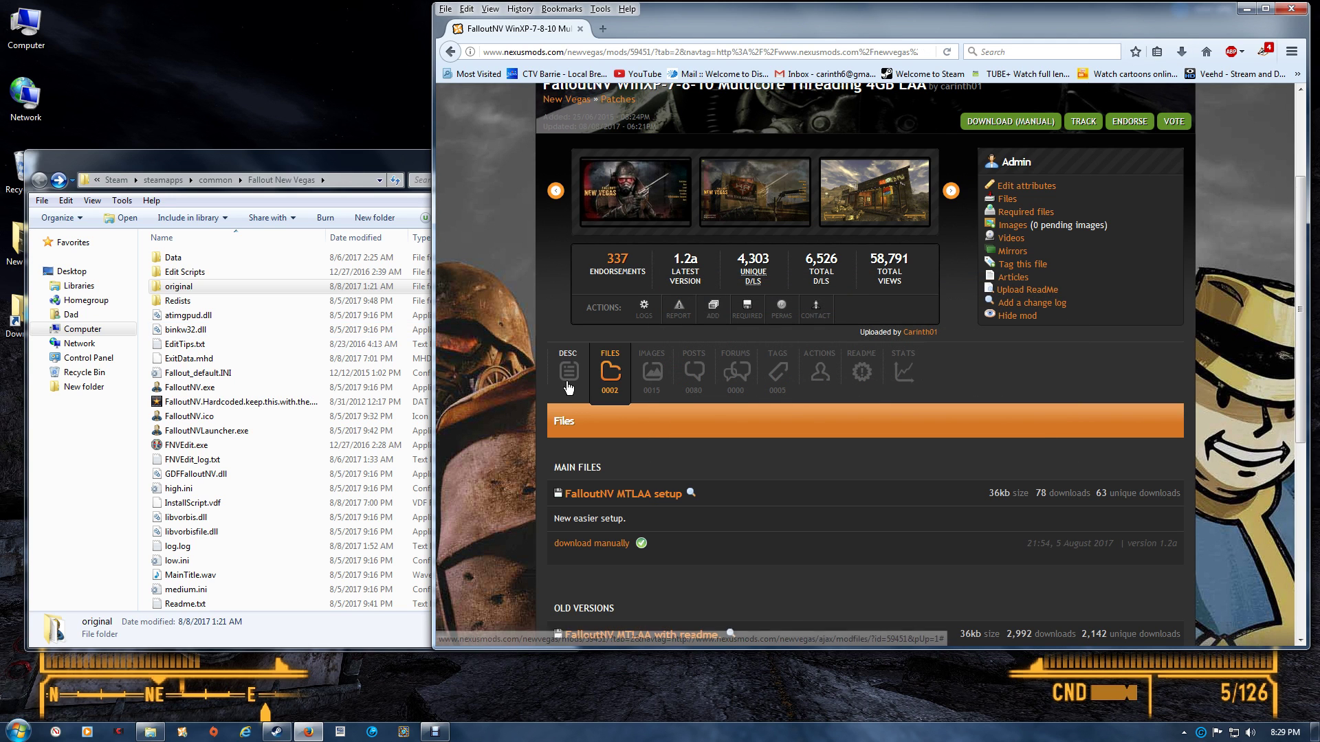
Step: Open the downloaded FalloutNV MTLAA setup archive in WinRAR and dismiss the licence reminder
{"action": "left_click", "coordinate": [567, 375]}
{"action": "scroll", "coordinate": [887, 433], "scroll_direction": "down", "scroll_amount": 5}
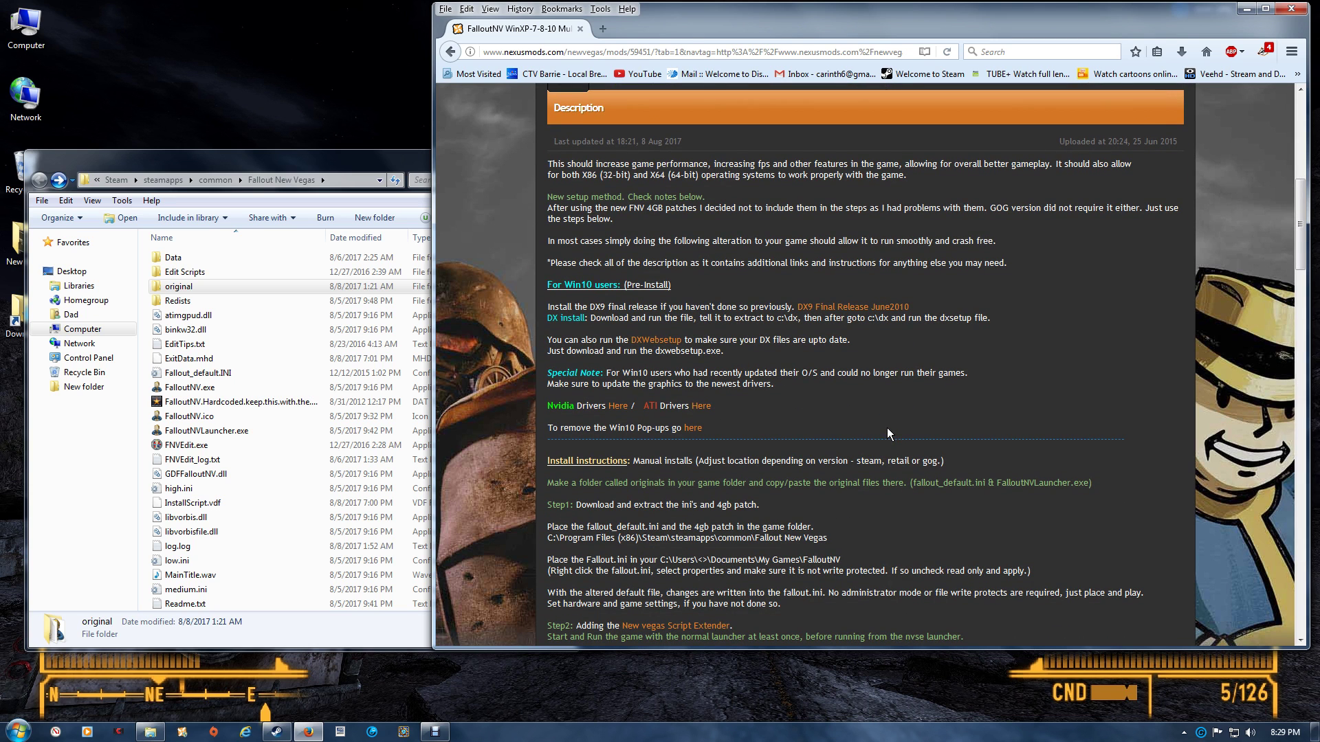
{"action": "left_click", "coordinate": [1180, 51]}
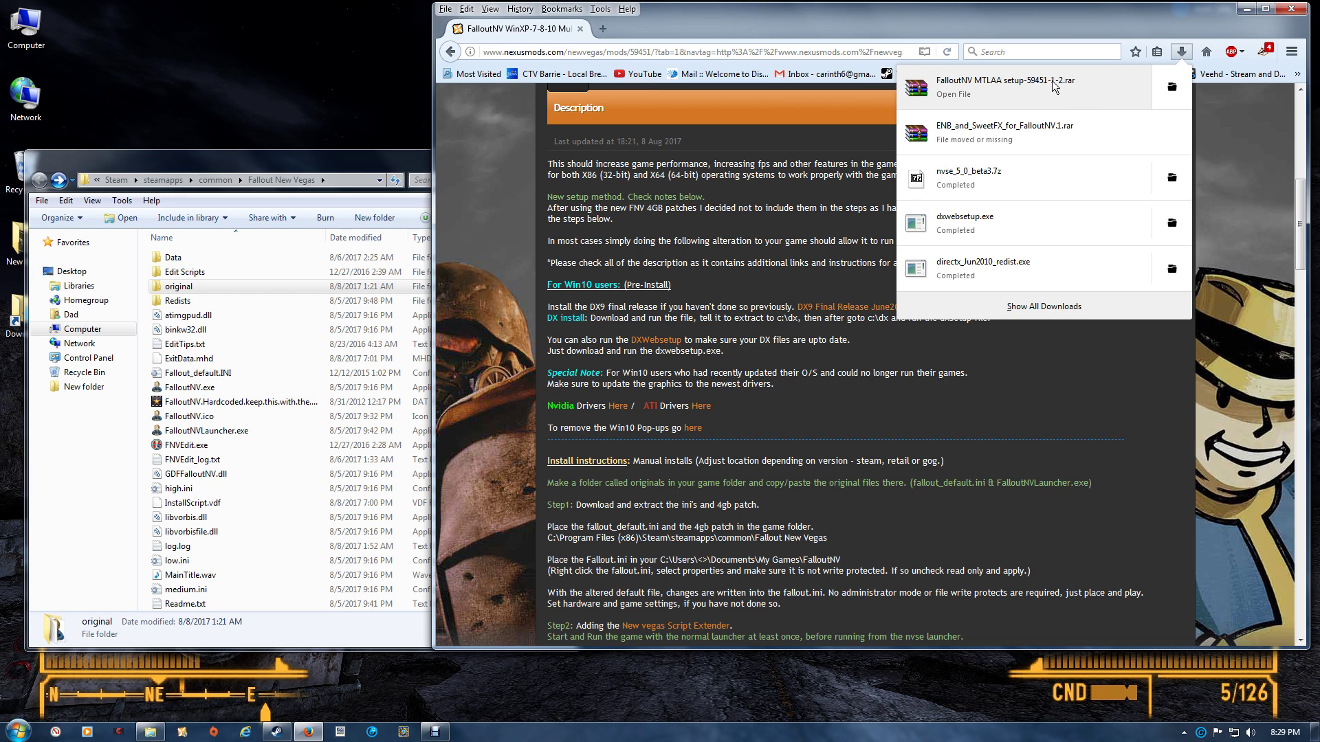
{"action": "left_click", "coordinate": [1031, 85]}
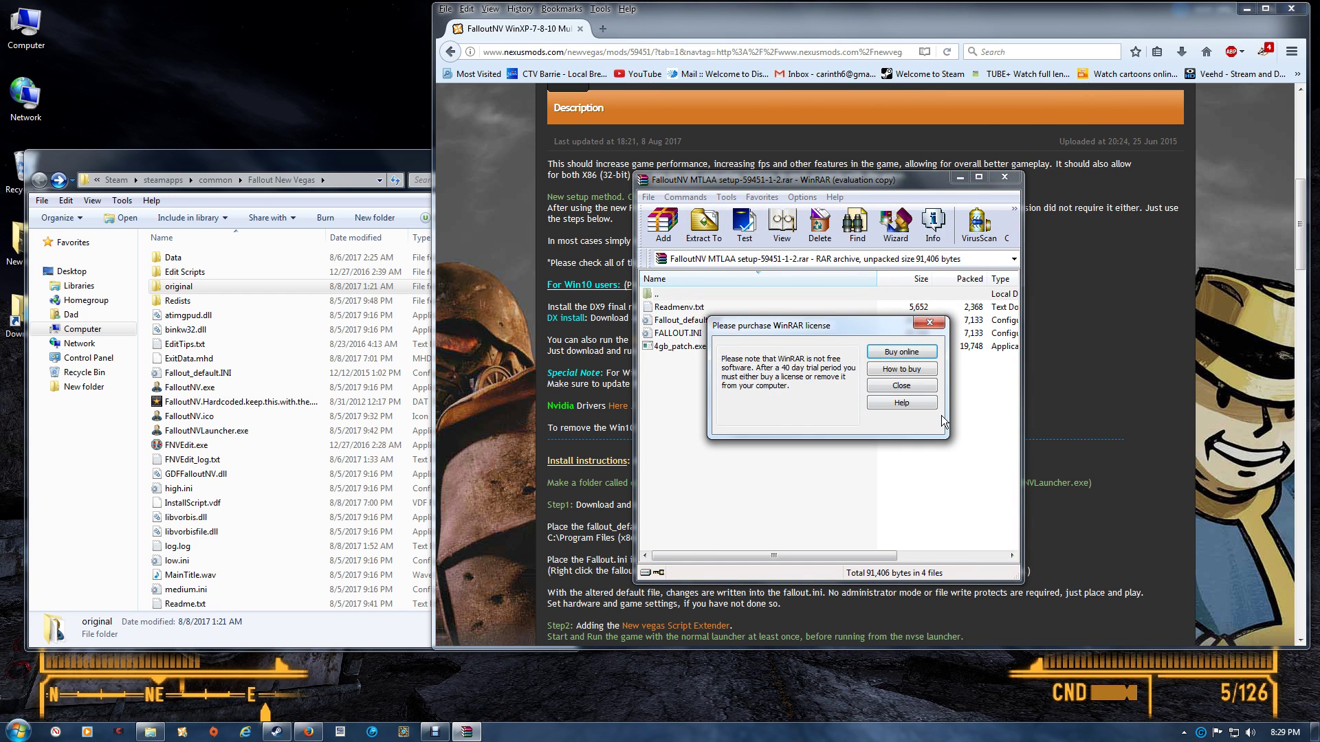
{"action": "left_click", "coordinate": [919, 384]}
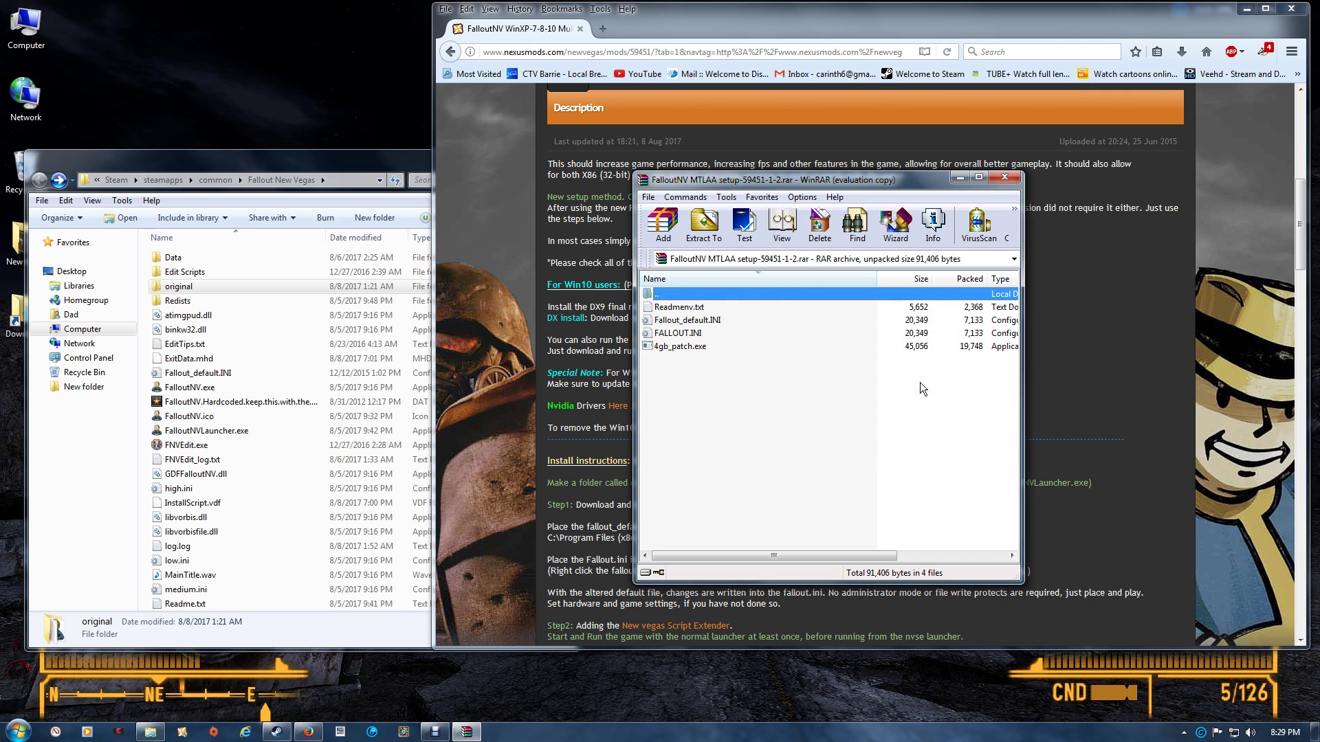
Step: Move Fallout_default.INI and 4gb_patch.exe into the Fallout New Vegas folder, replacing the old INI
{"action": "left_click", "coordinate": [690, 322]}
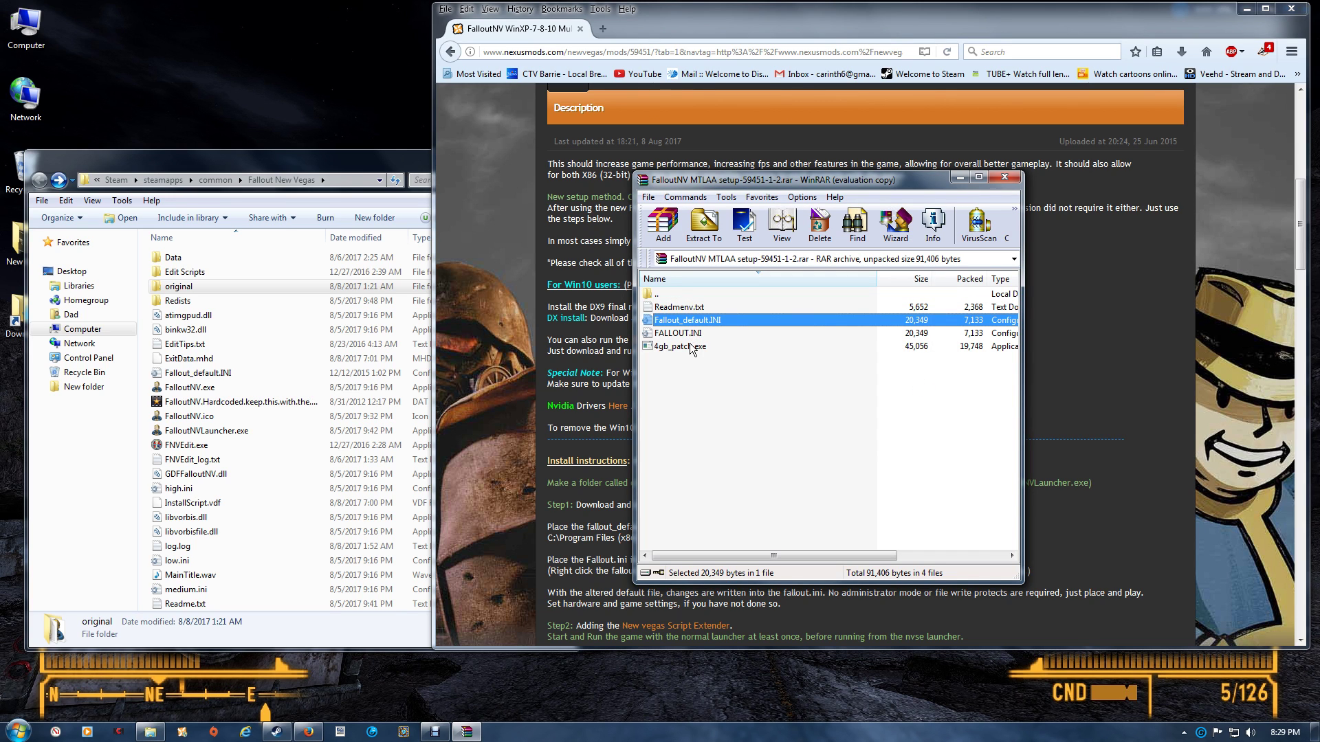
{"action": "left_click", "coordinate": [685, 348], "text": "ctrl"}
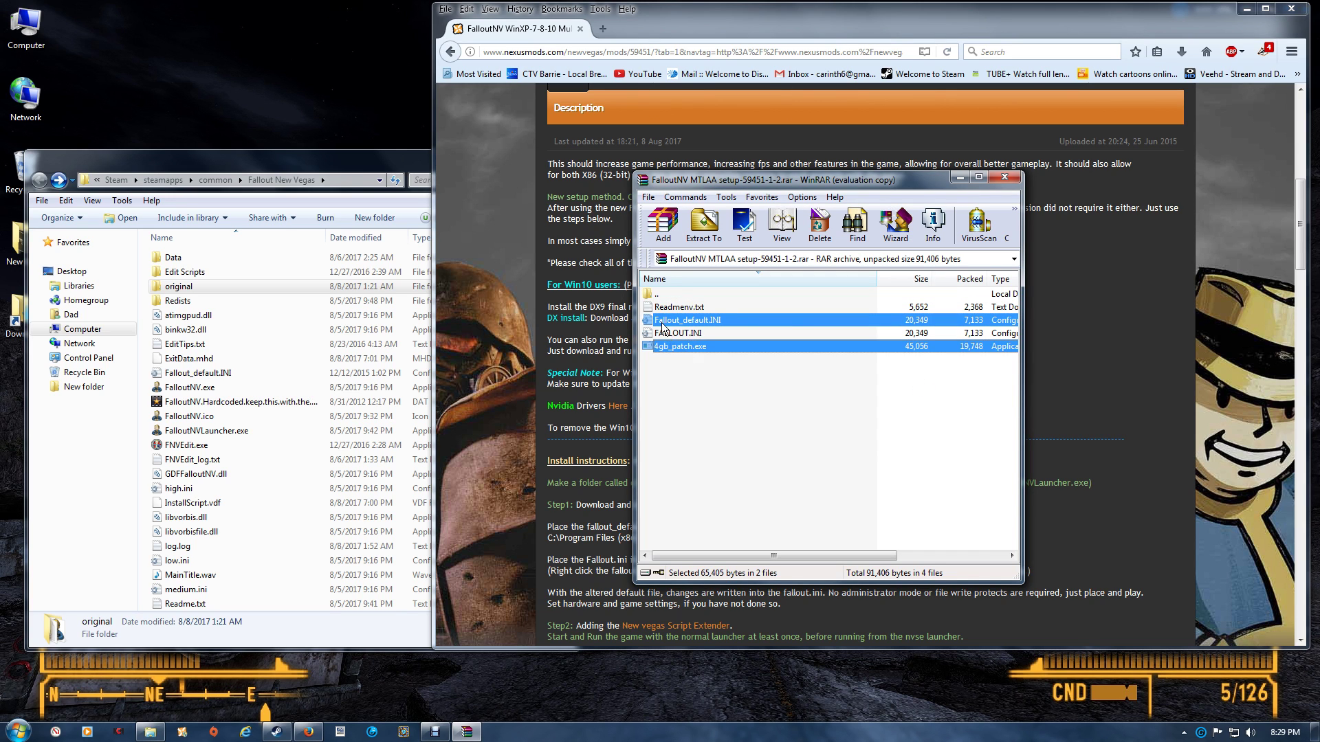
{"action": "left_click_drag", "start_coordinate": [662, 323], "coordinate": [322, 371]}
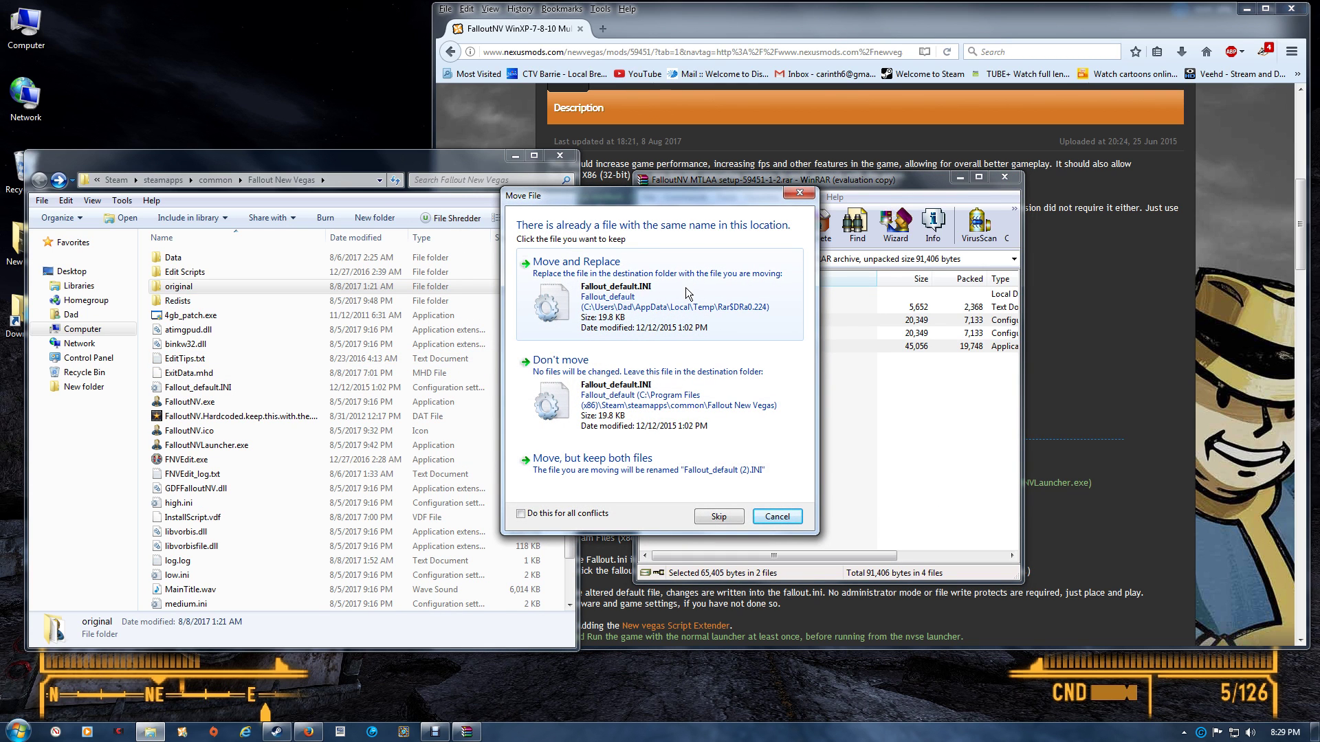
{"action": "left_click", "coordinate": [686, 287]}
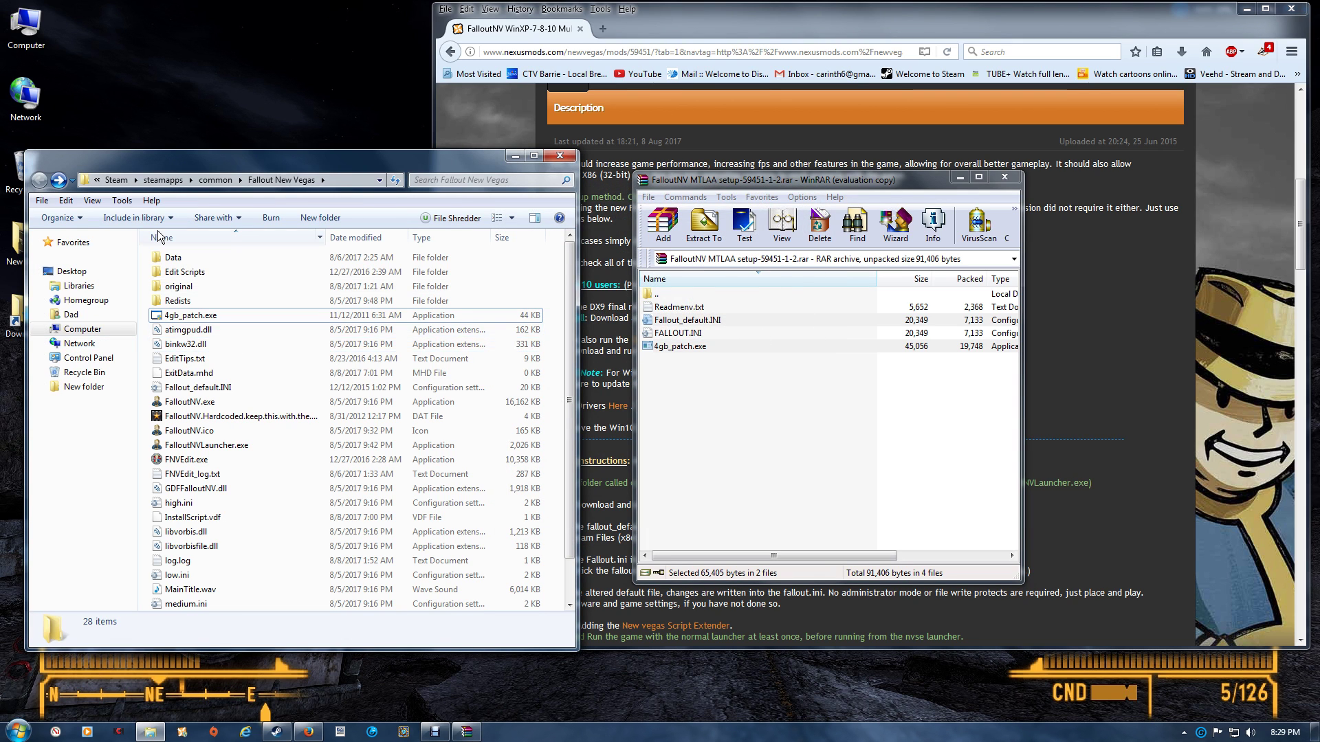
Step: Browse from Computer to Documents\My Games\falloutnv in a new Explorer window
{"action": "left_click", "coordinate": [39, 44]}
{"action": "double_click", "coordinate": [39, 45]}
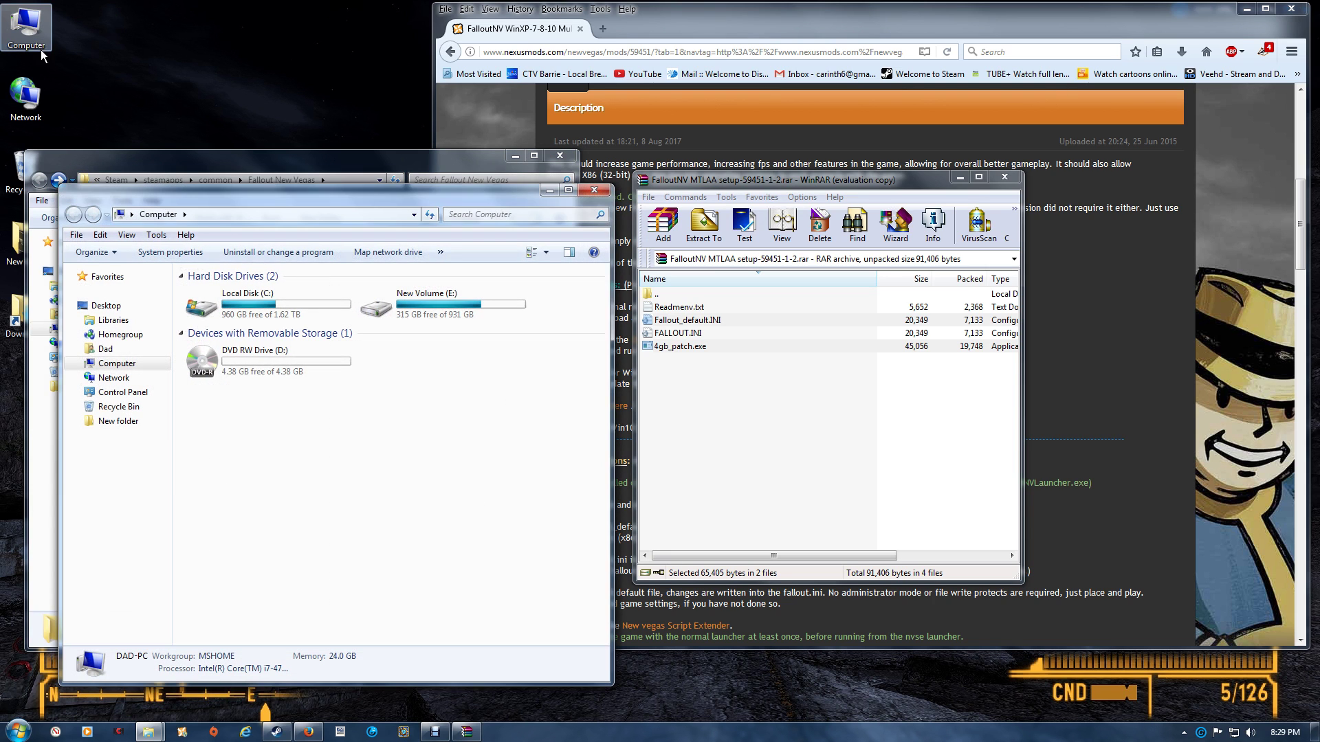
{"action": "left_click", "coordinate": [151, 350]}
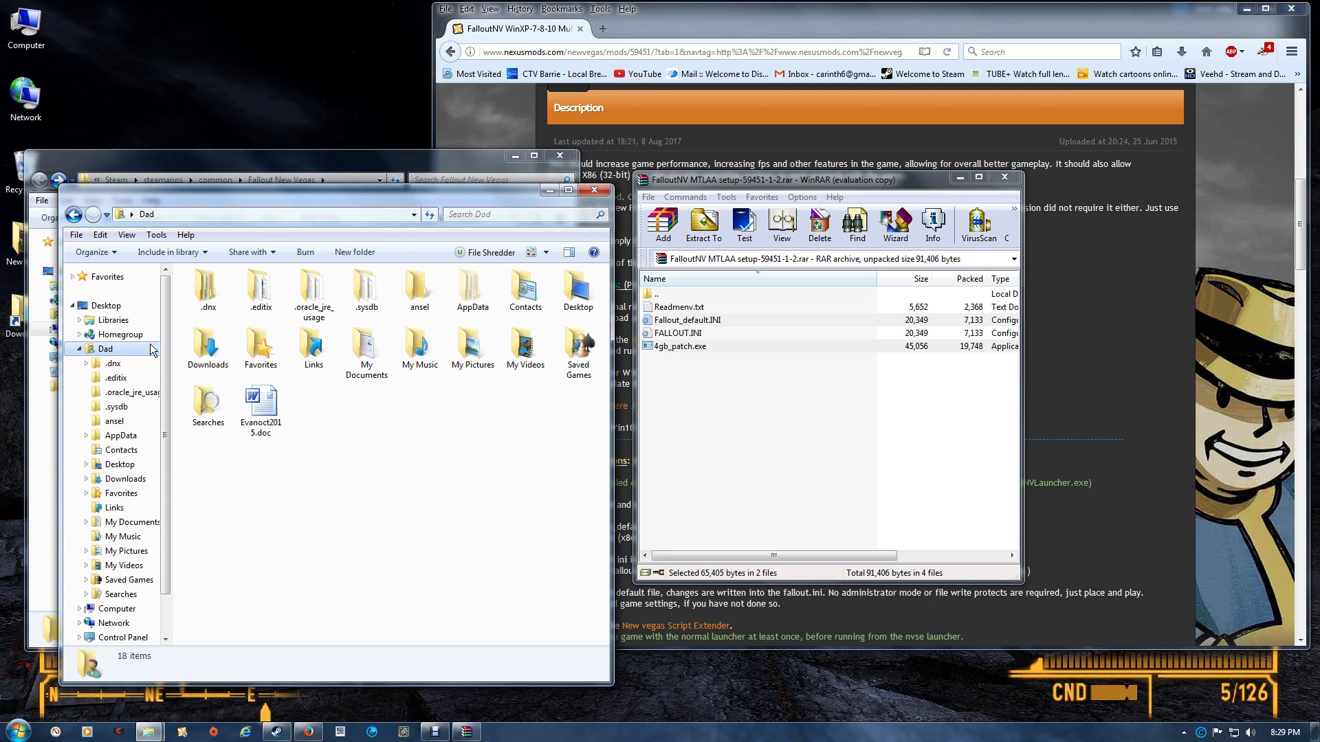
{"action": "double_click", "coordinate": [364, 366]}
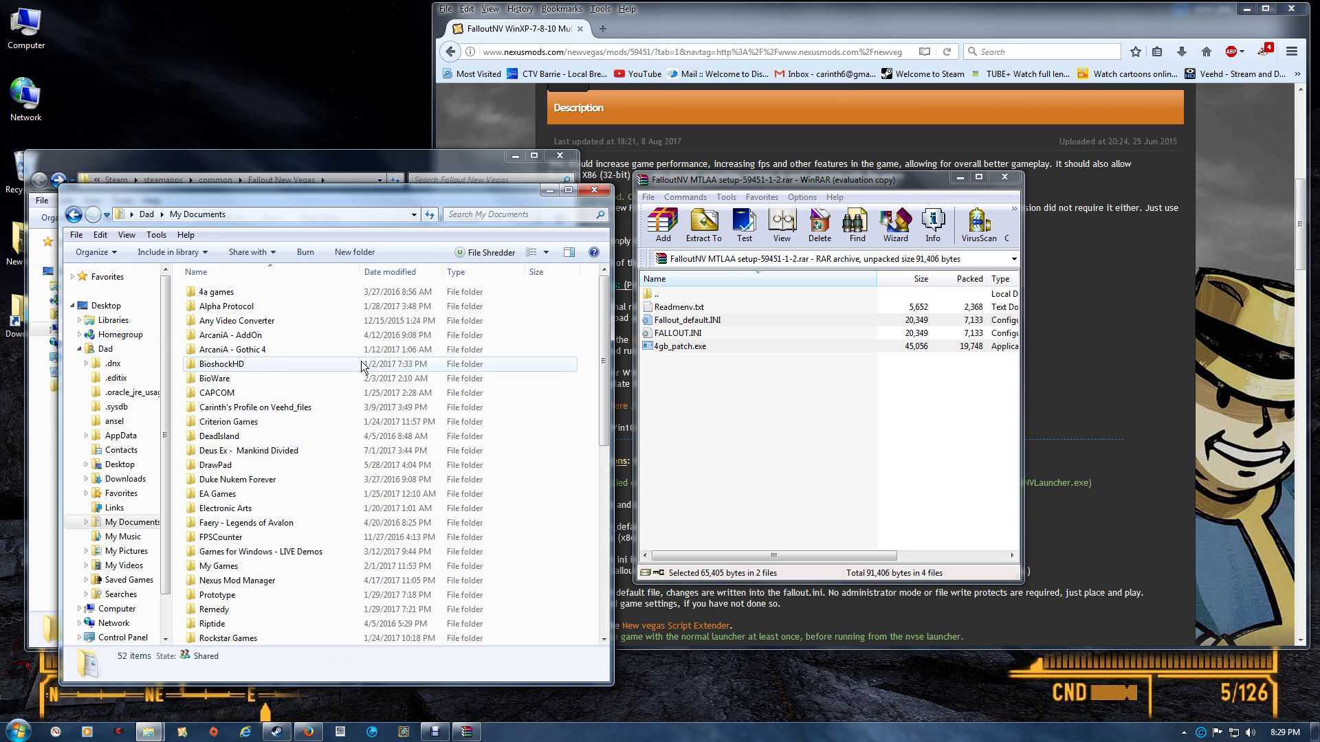
{"action": "scroll", "coordinate": [316, 398], "scroll_direction": "down", "scroll_amount": 2}
{"action": "scroll", "coordinate": [316, 398], "scroll_direction": "down", "scroll_amount": 3}
{"action": "double_click", "coordinate": [240, 364]}
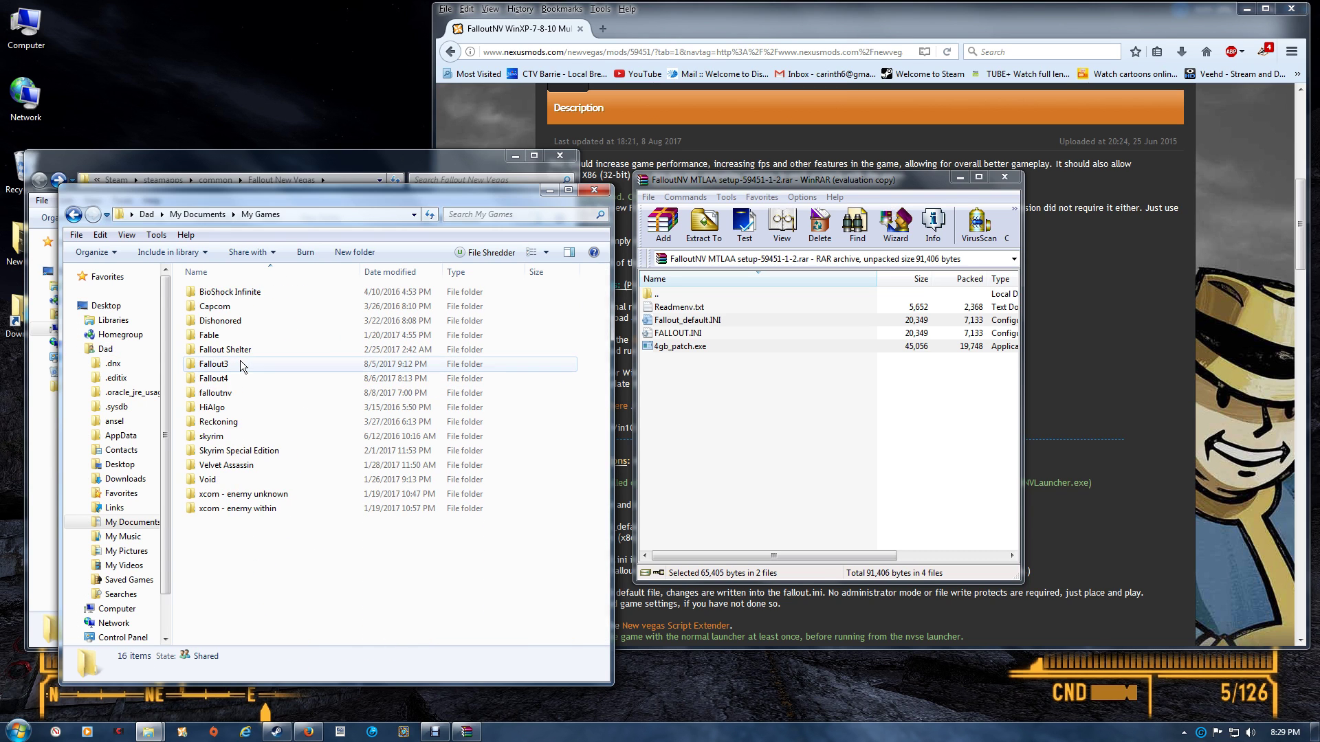
{"action": "double_click", "coordinate": [238, 393]}
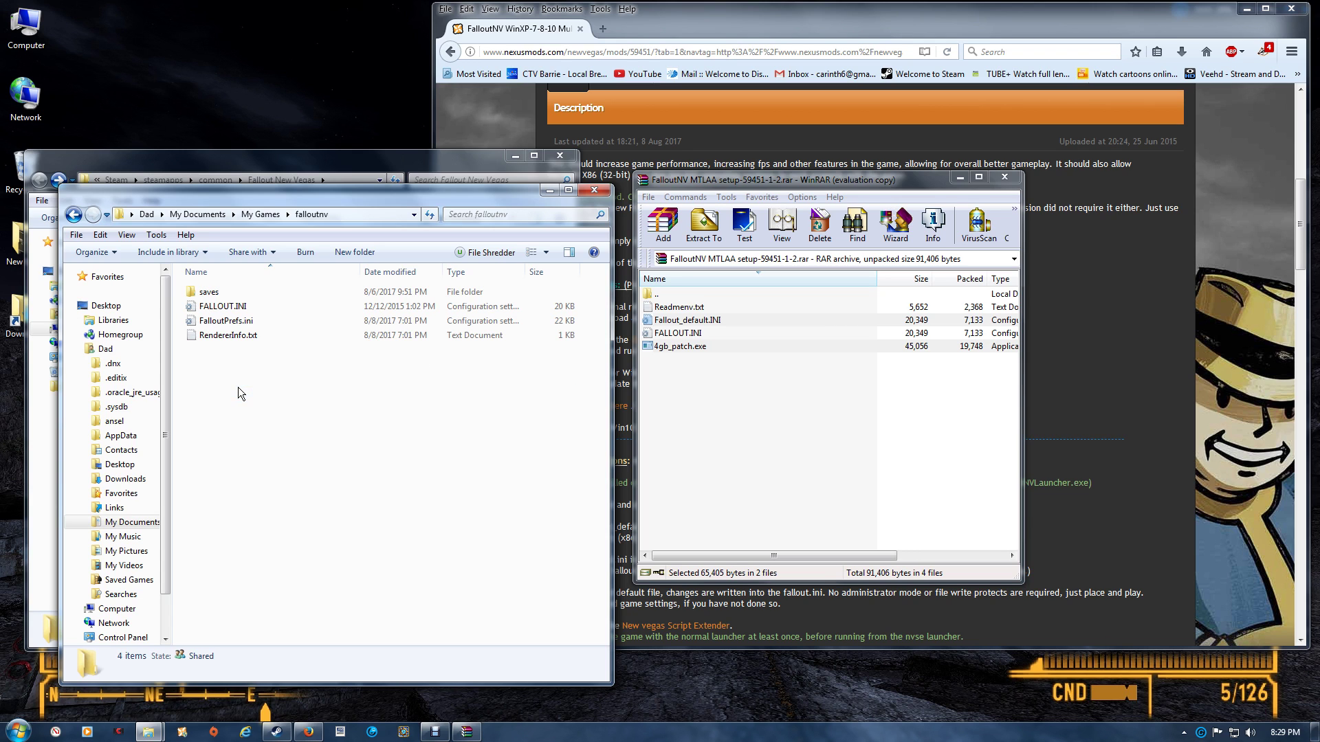
Step: Move FALLOUT.INI from the archive into falloutnv, replacing the old copy, and close the window
{"action": "left_click", "coordinate": [728, 333]}
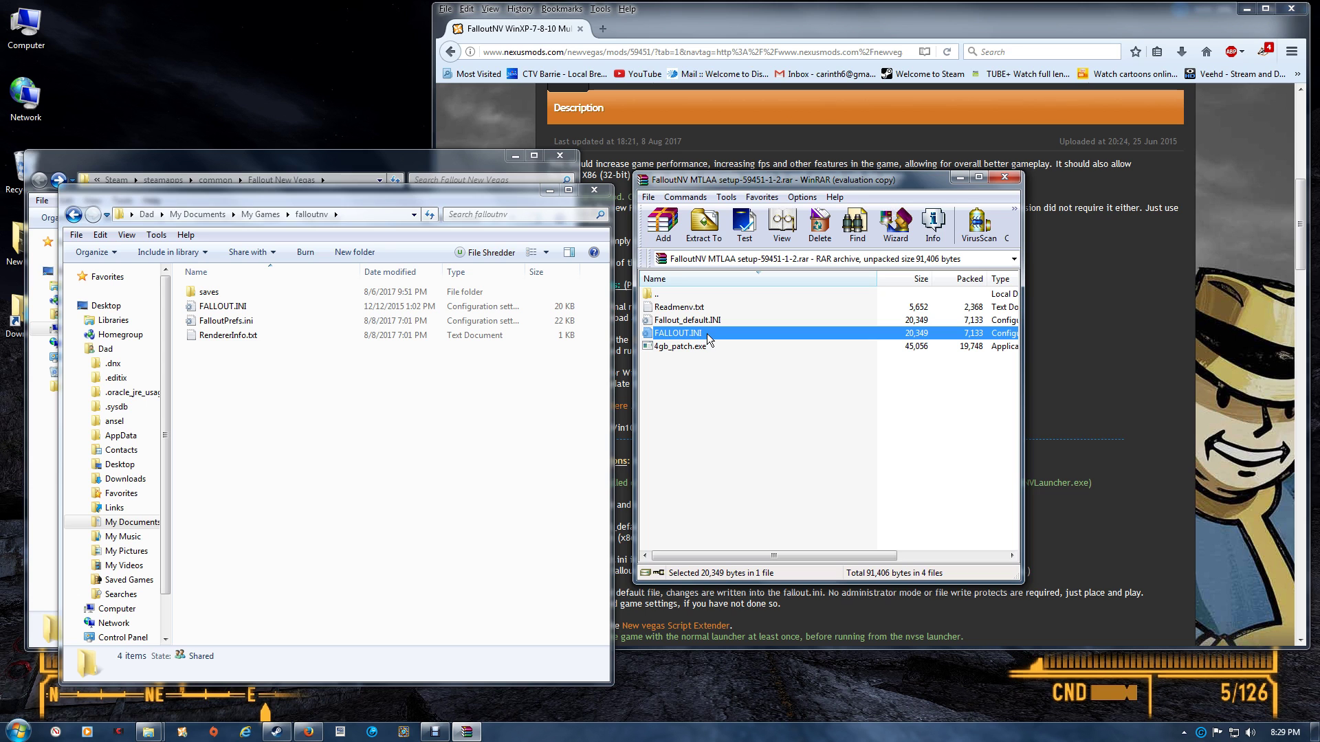
{"action": "left_click_drag", "start_coordinate": [707, 333], "coordinate": [418, 407]}
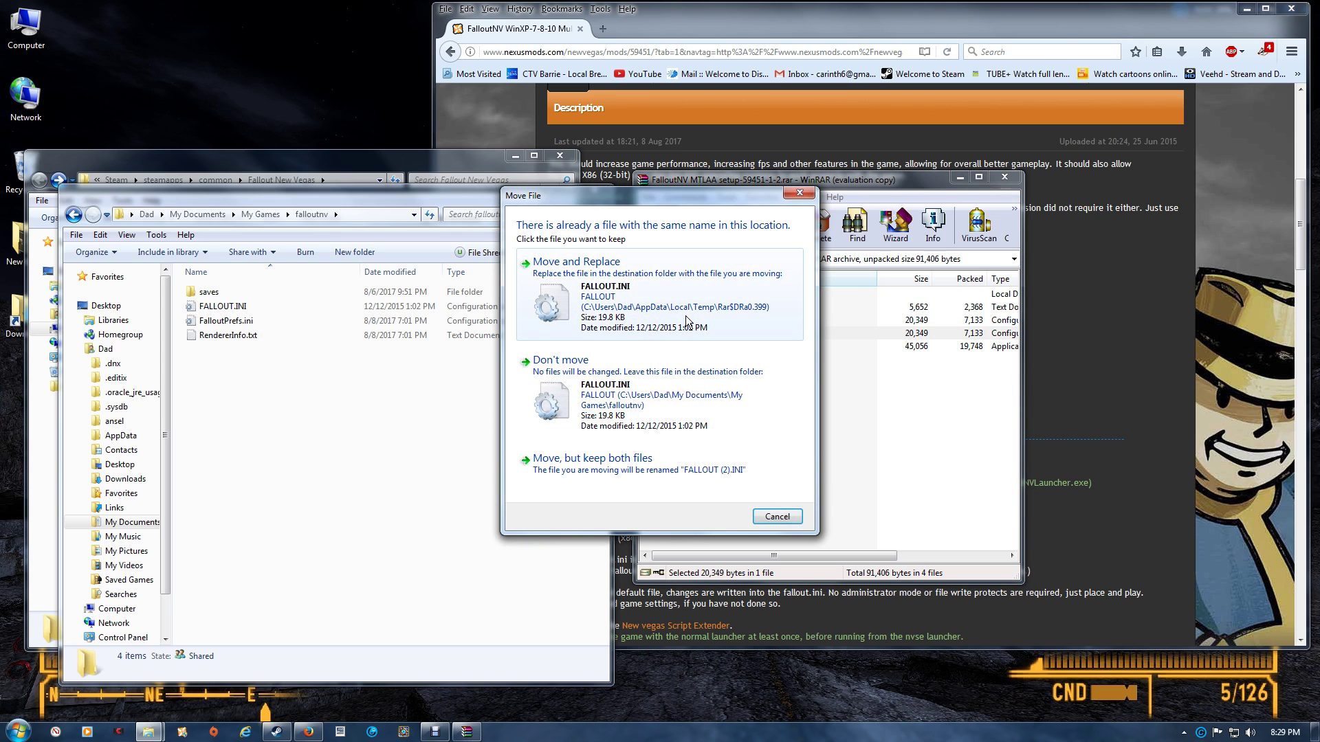
{"action": "left_click", "coordinate": [577, 268]}
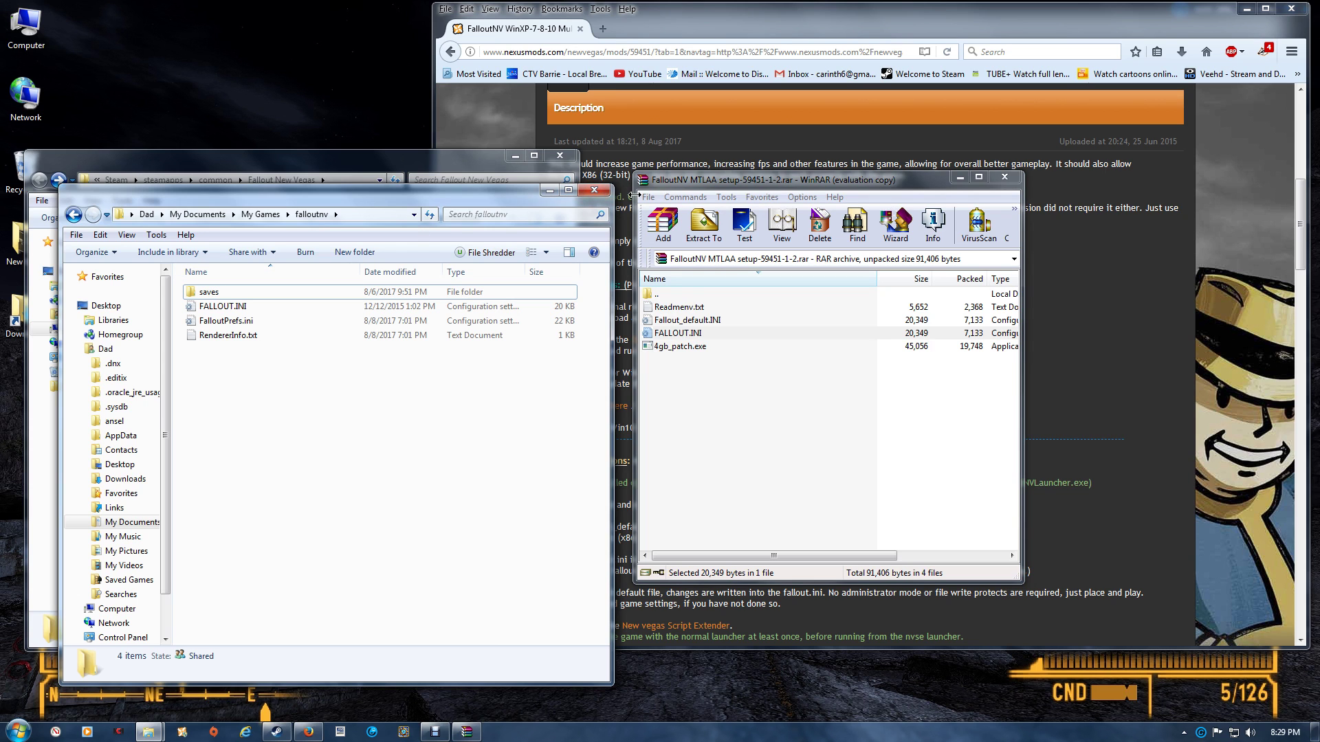
{"action": "left_click", "coordinate": [594, 190]}
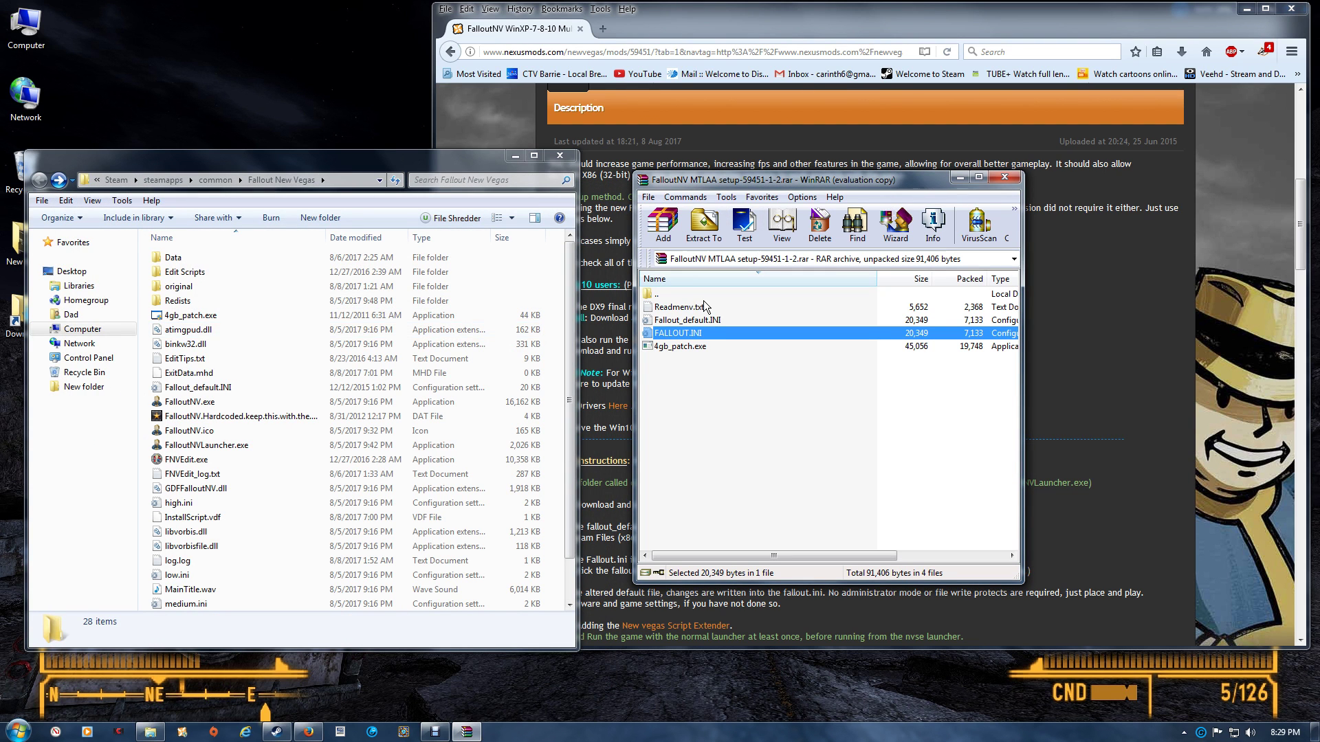
{"action": "left_click", "coordinate": [1006, 178]}
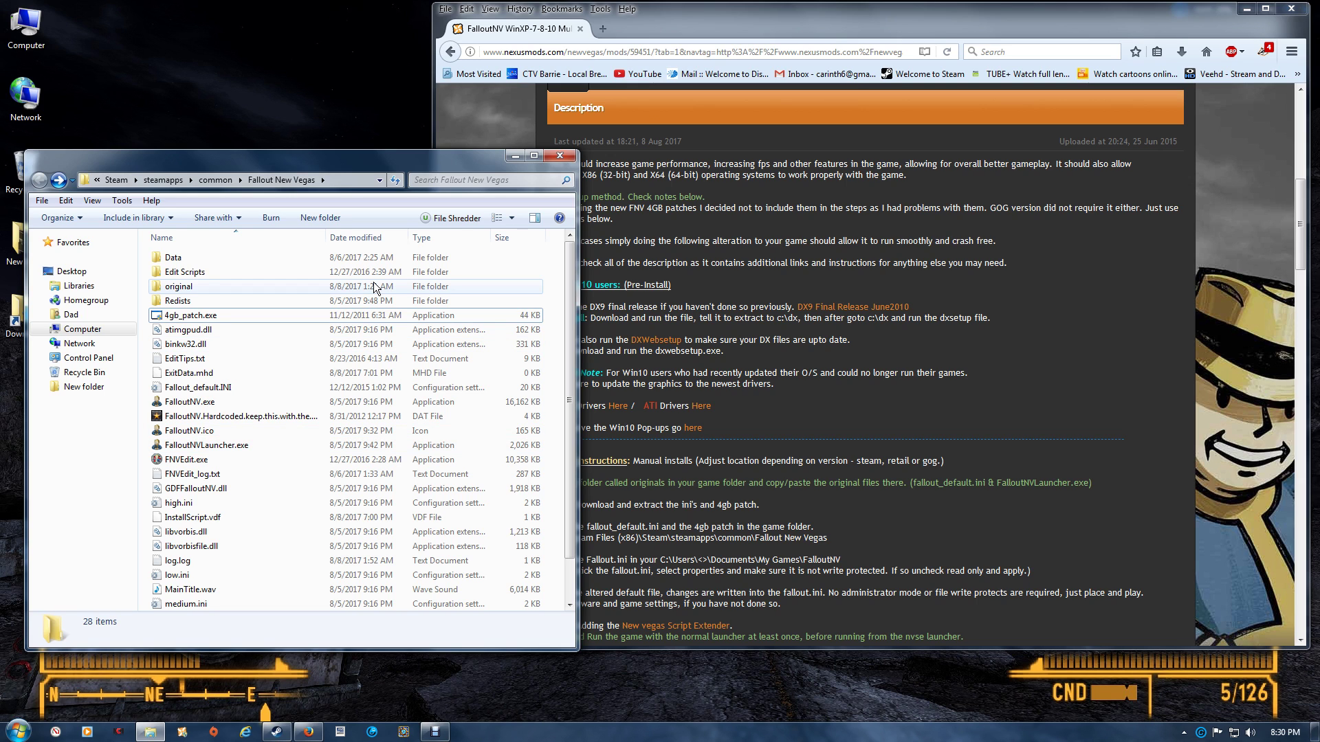
Step: Launch the Fallout New Vegas launcher and keep the resolution at 2103x1183 in Options
{"action": "double_click", "coordinate": [247, 445]}
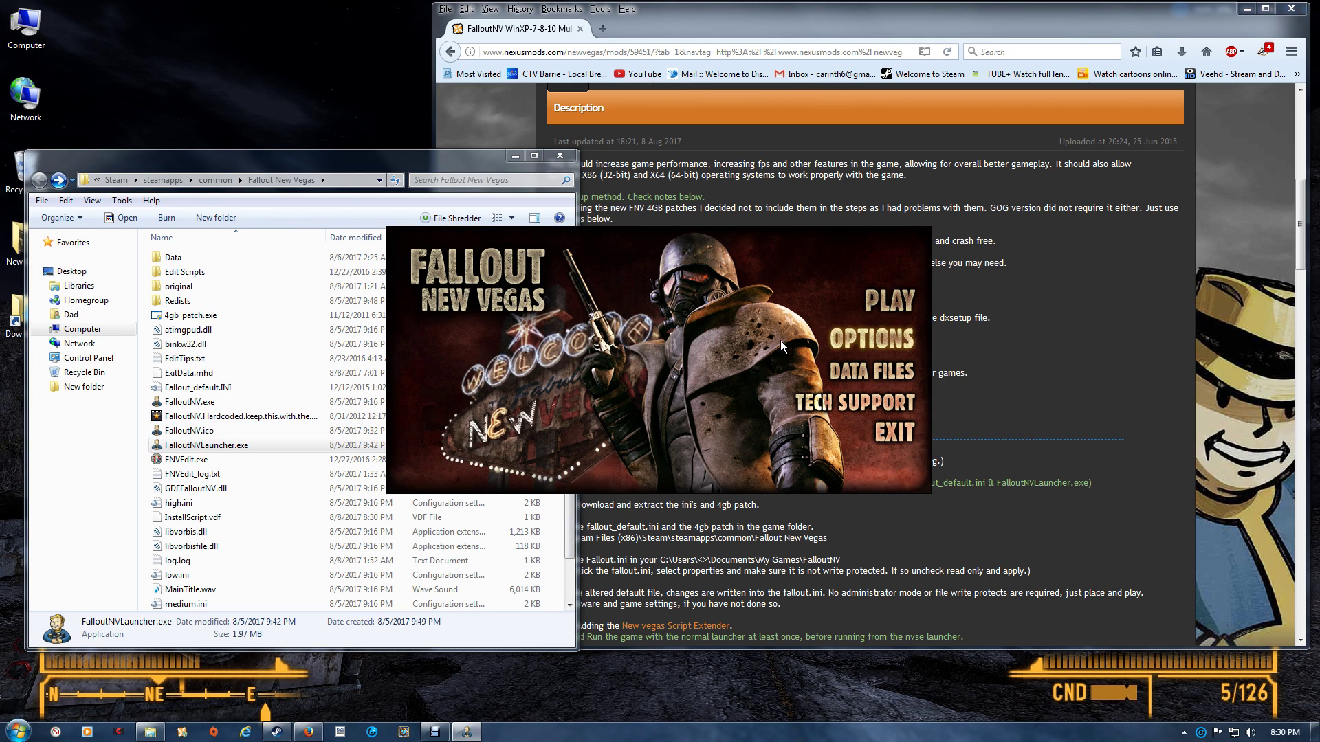
{"action": "left_click", "coordinate": [874, 341]}
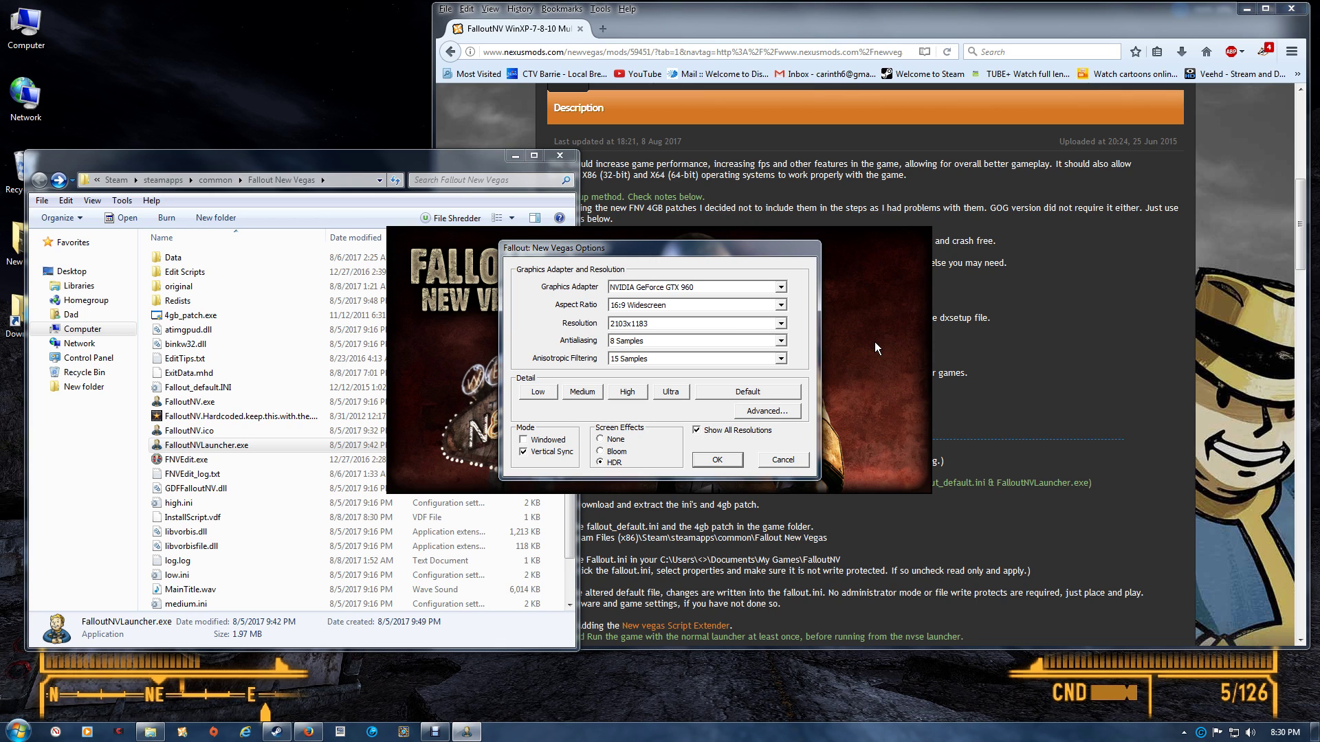
{"action": "left_click", "coordinate": [732, 323]}
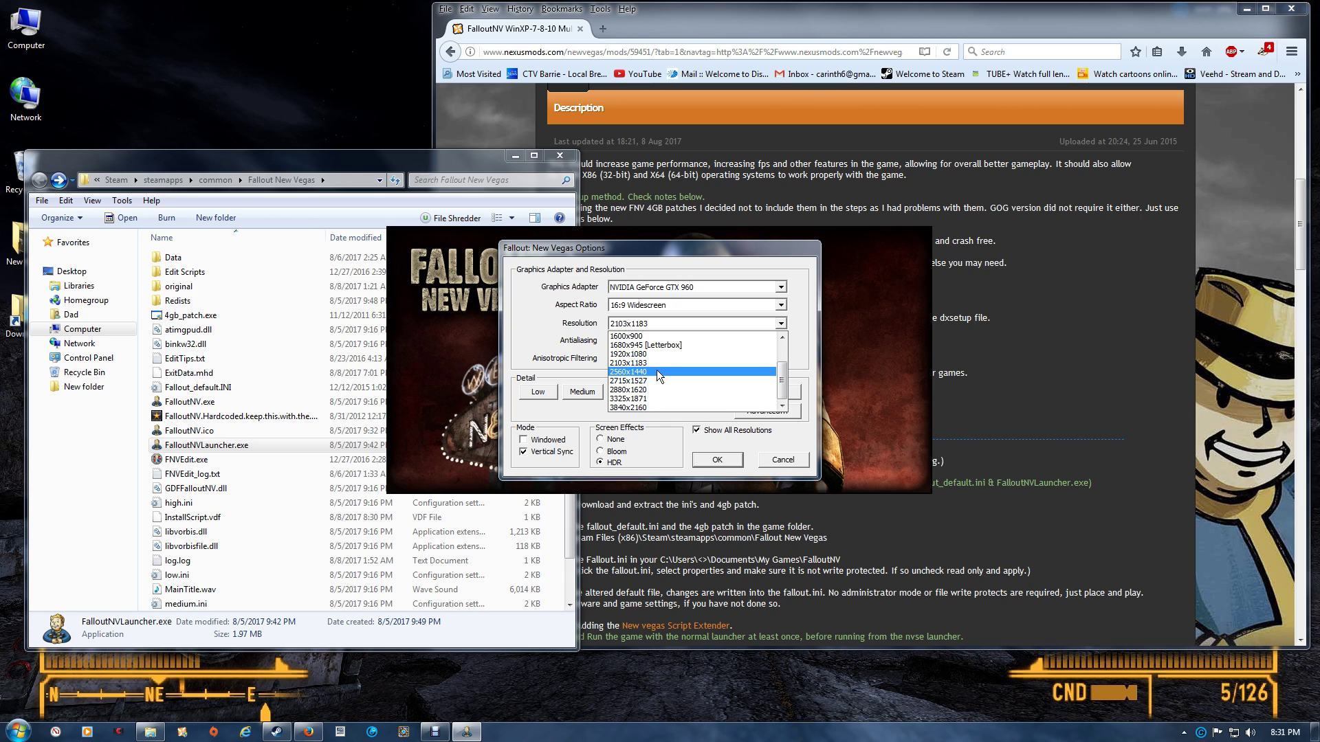
{"action": "left_click", "coordinate": [715, 464]}
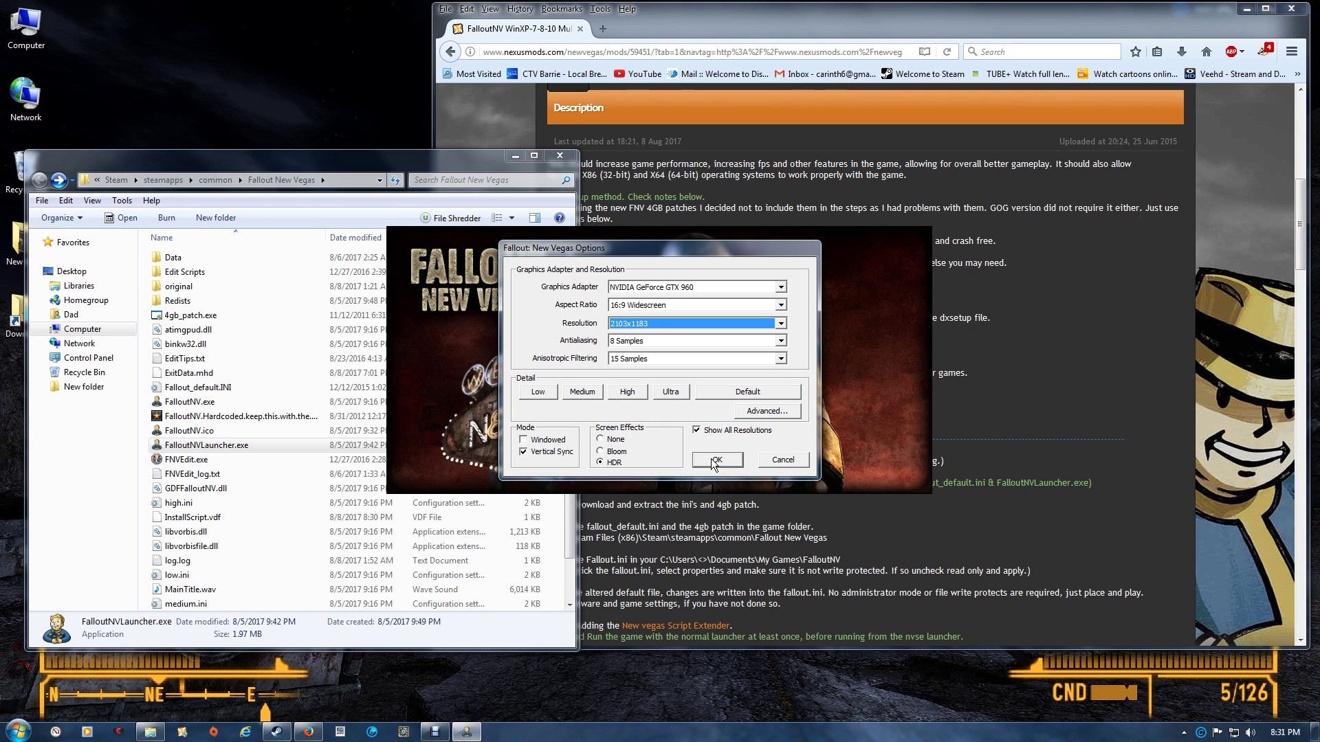
Step: Apply the Ultra quality preset with 8-sample antialiasing and save the options
{"action": "left_click", "coordinate": [671, 392]}
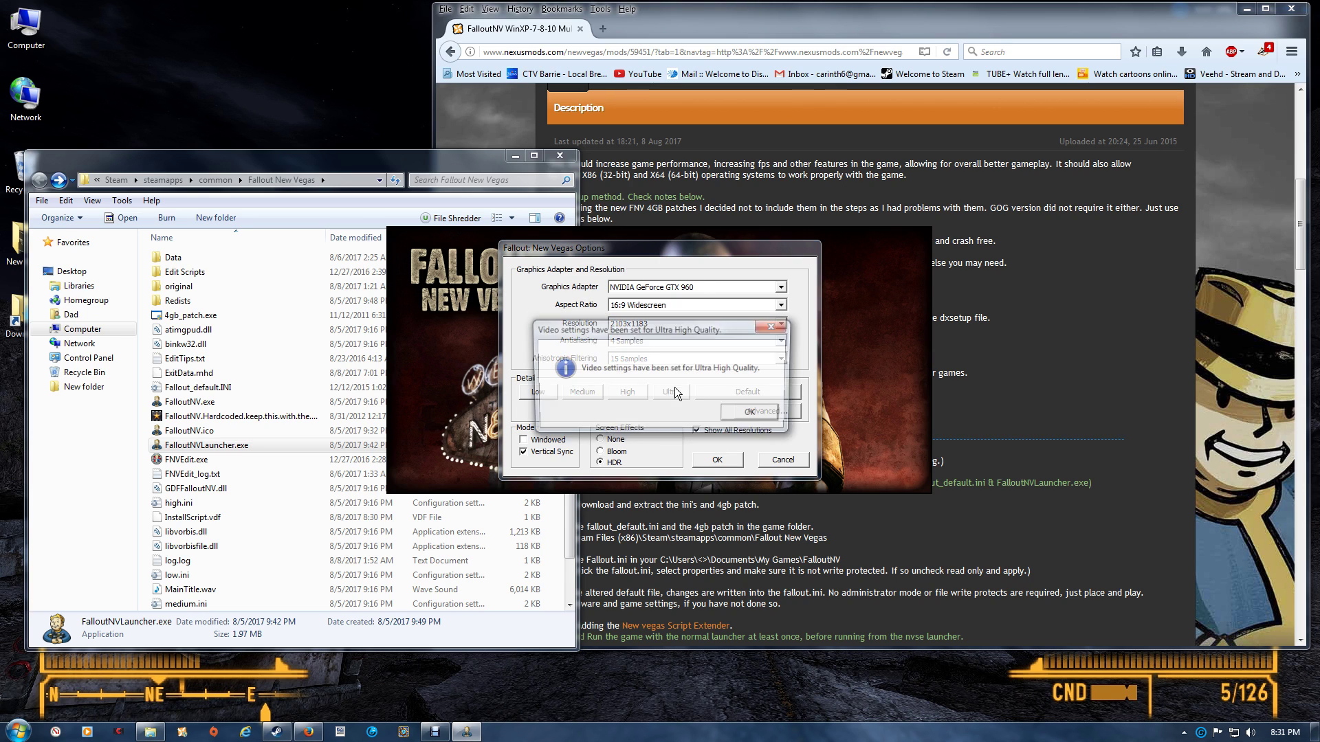
{"action": "left_click", "coordinate": [743, 412]}
{"action": "left_click", "coordinate": [681, 339]}
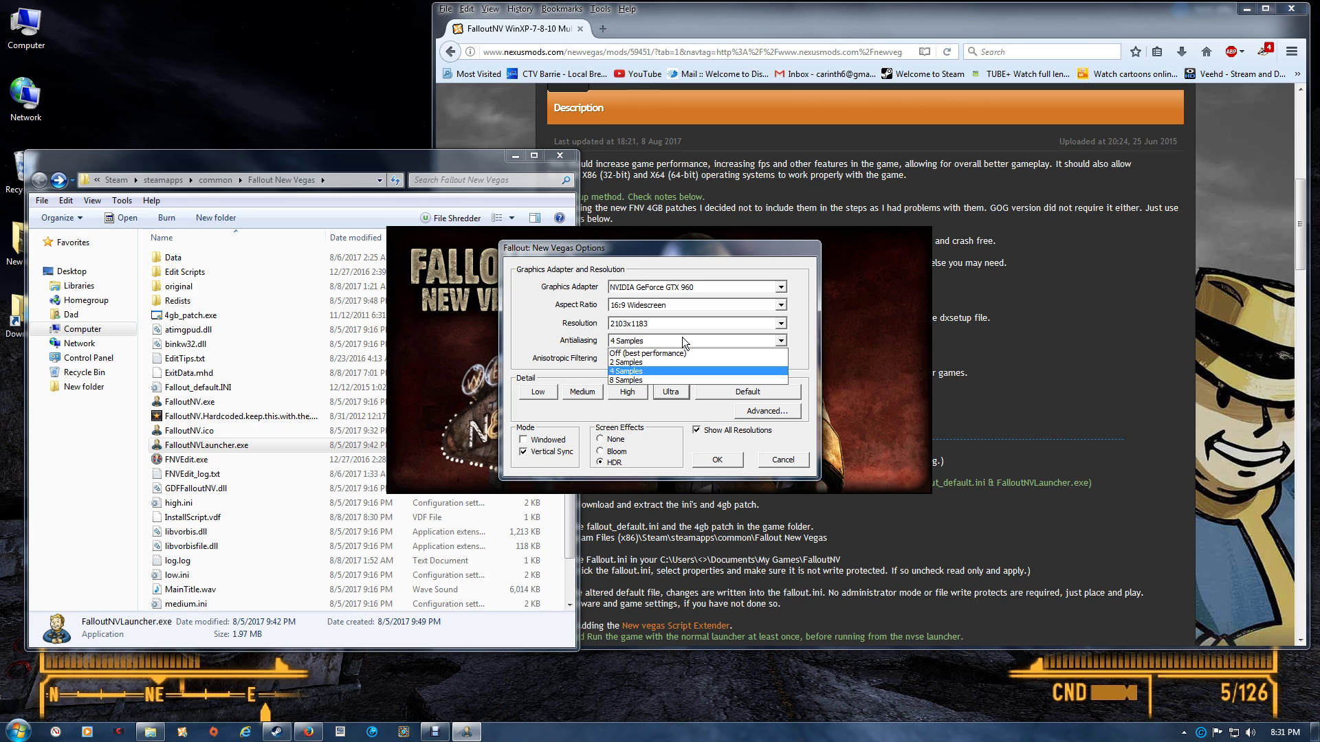
{"action": "left_click", "coordinate": [651, 381]}
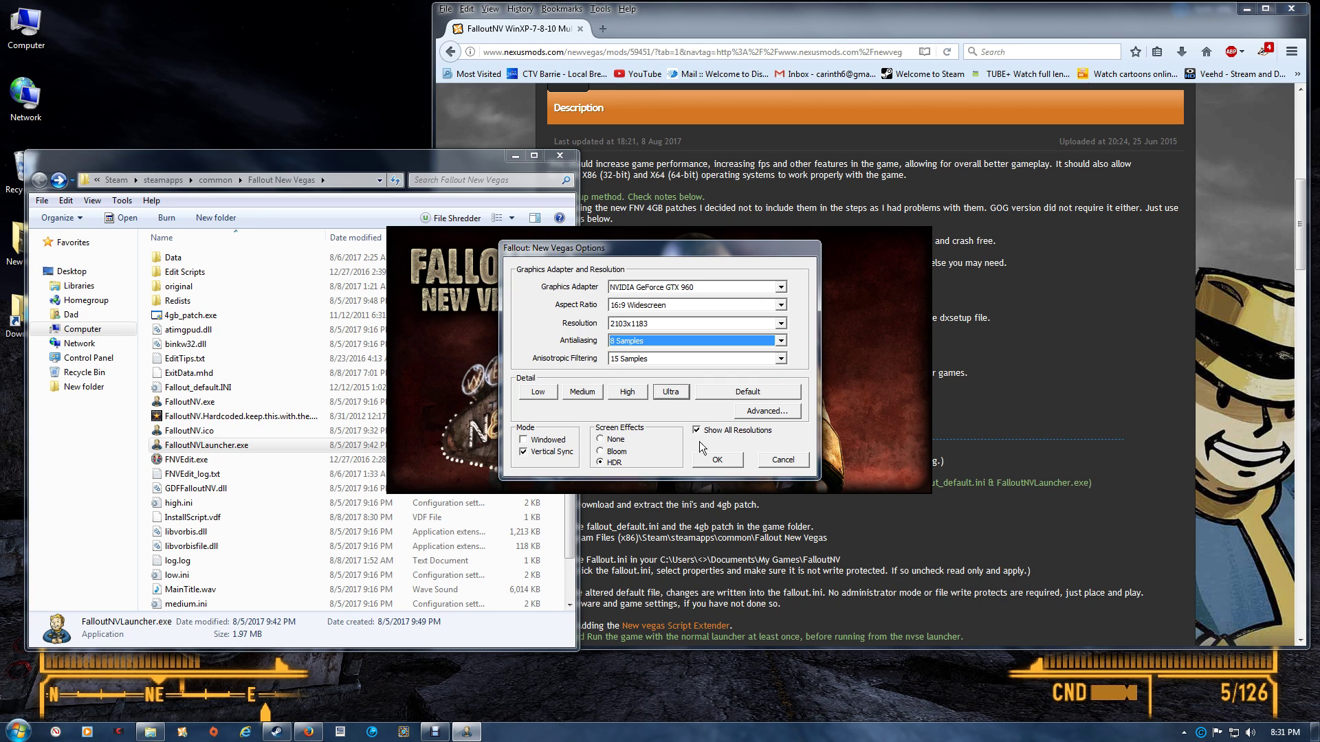
{"action": "left_click", "coordinate": [727, 462]}
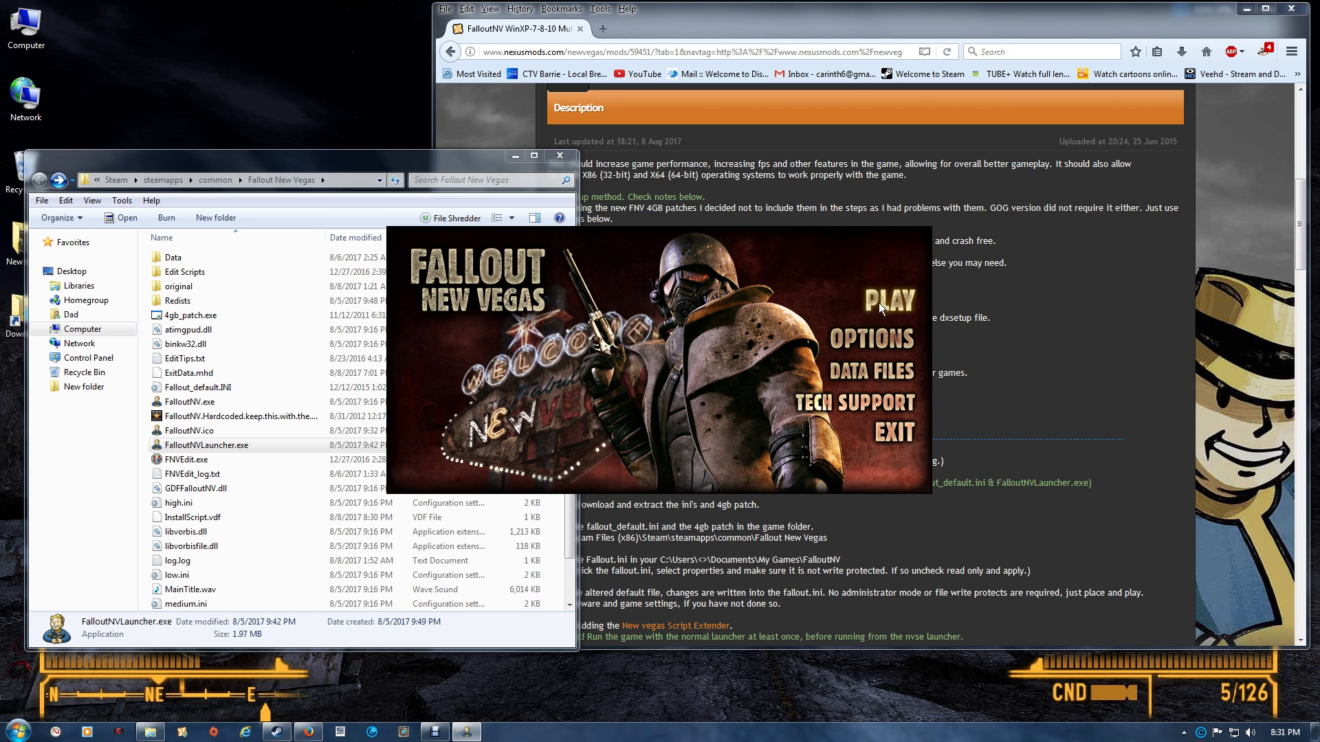
Step: Exit the launcher and open the nvse_5_0_beta3 folder in the downloaded nvse_5_0_beta3.7z
{"action": "left_click", "coordinate": [911, 429]}
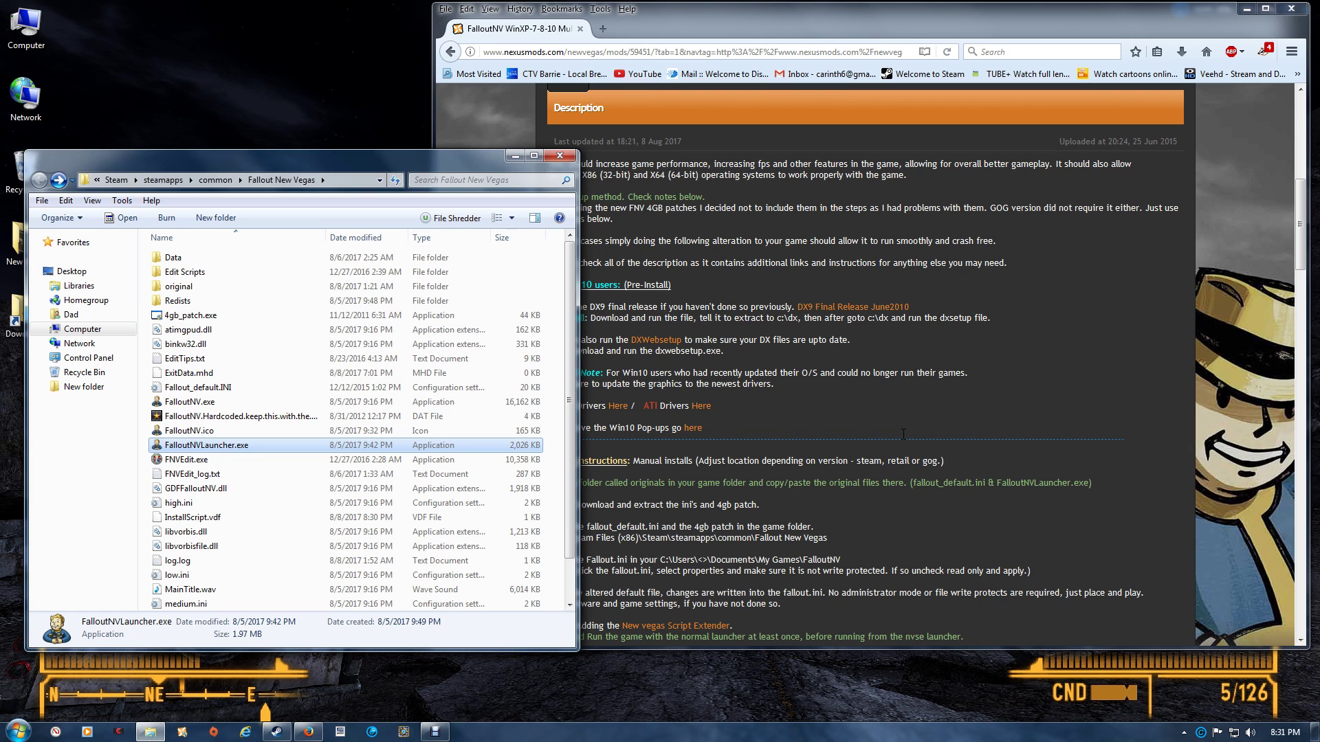
{"action": "left_click", "coordinate": [1181, 53]}
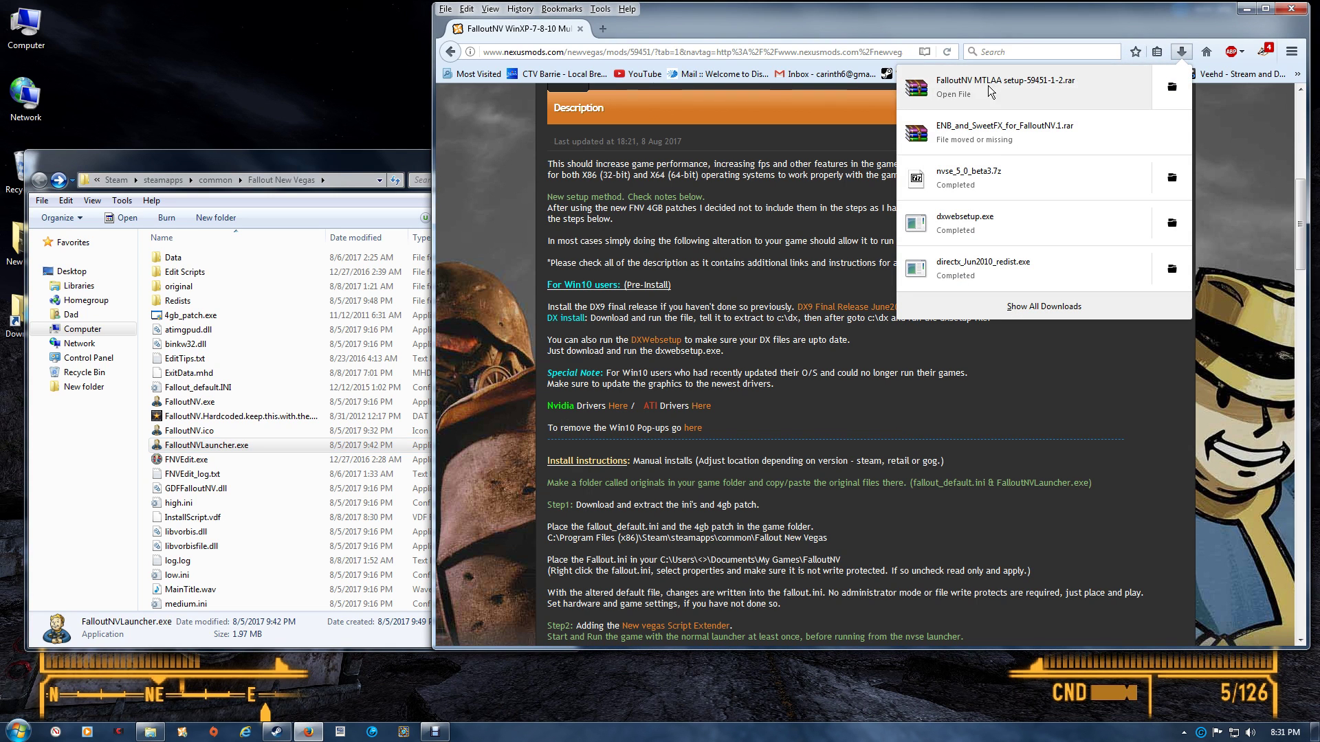
{"action": "left_click", "coordinate": [990, 190]}
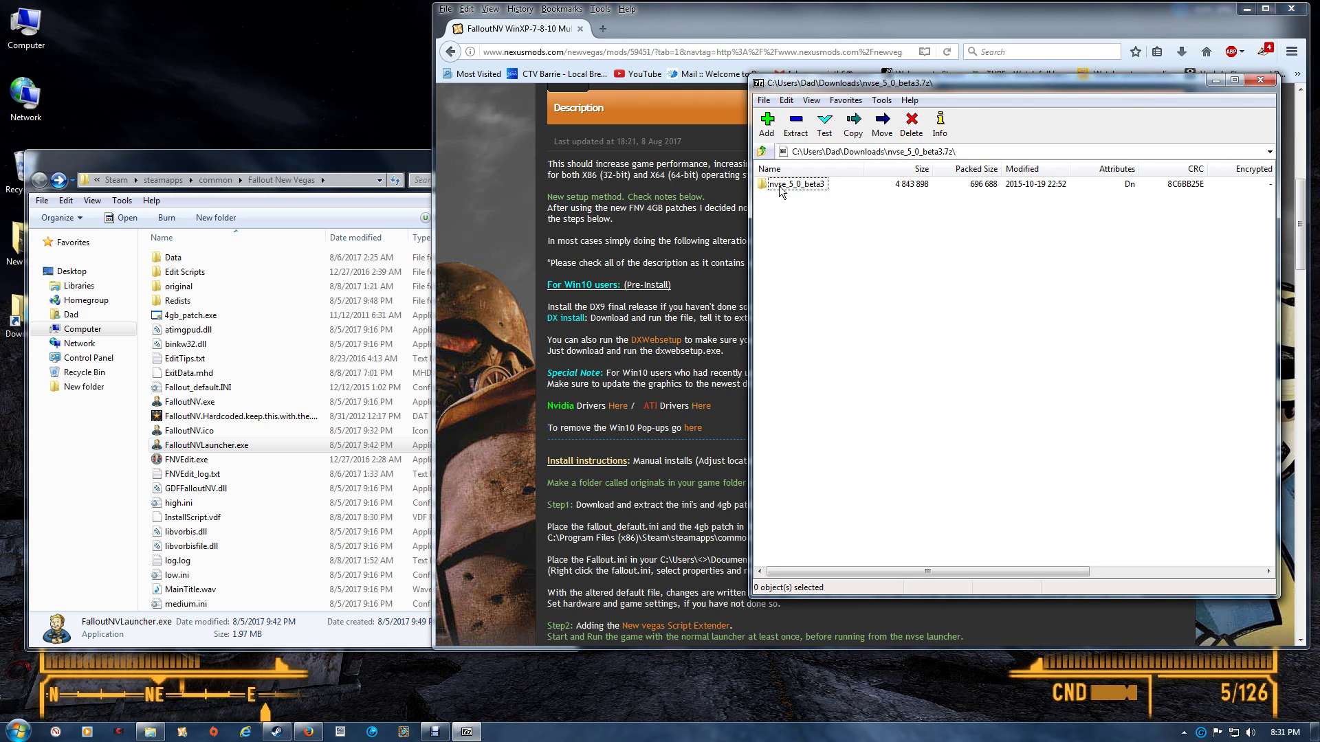
{"action": "double_click", "coordinate": [790, 190]}
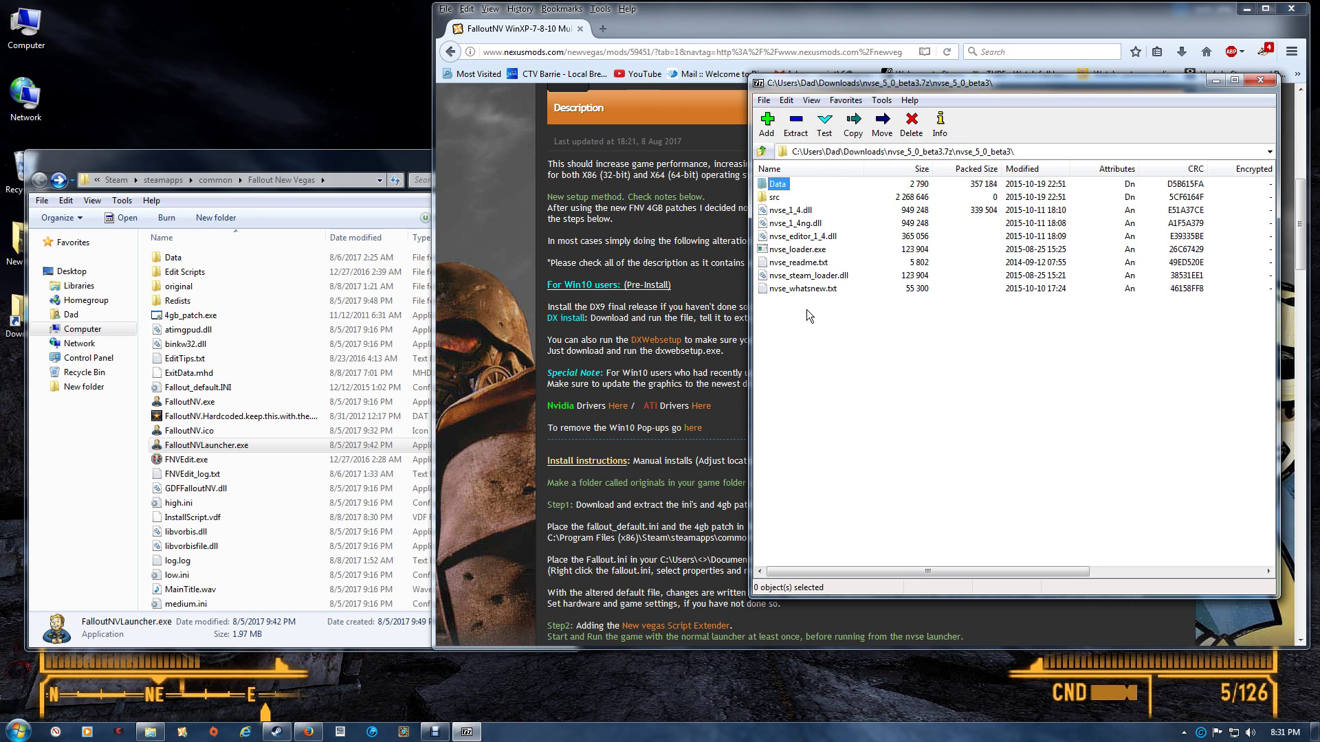
Step: Copy the NVSE files into the game folder, merging Data and replacing the config, then close 7-Zip
{"action": "left_click_drag", "start_coordinate": [806, 312], "coordinate": [313, 520]}
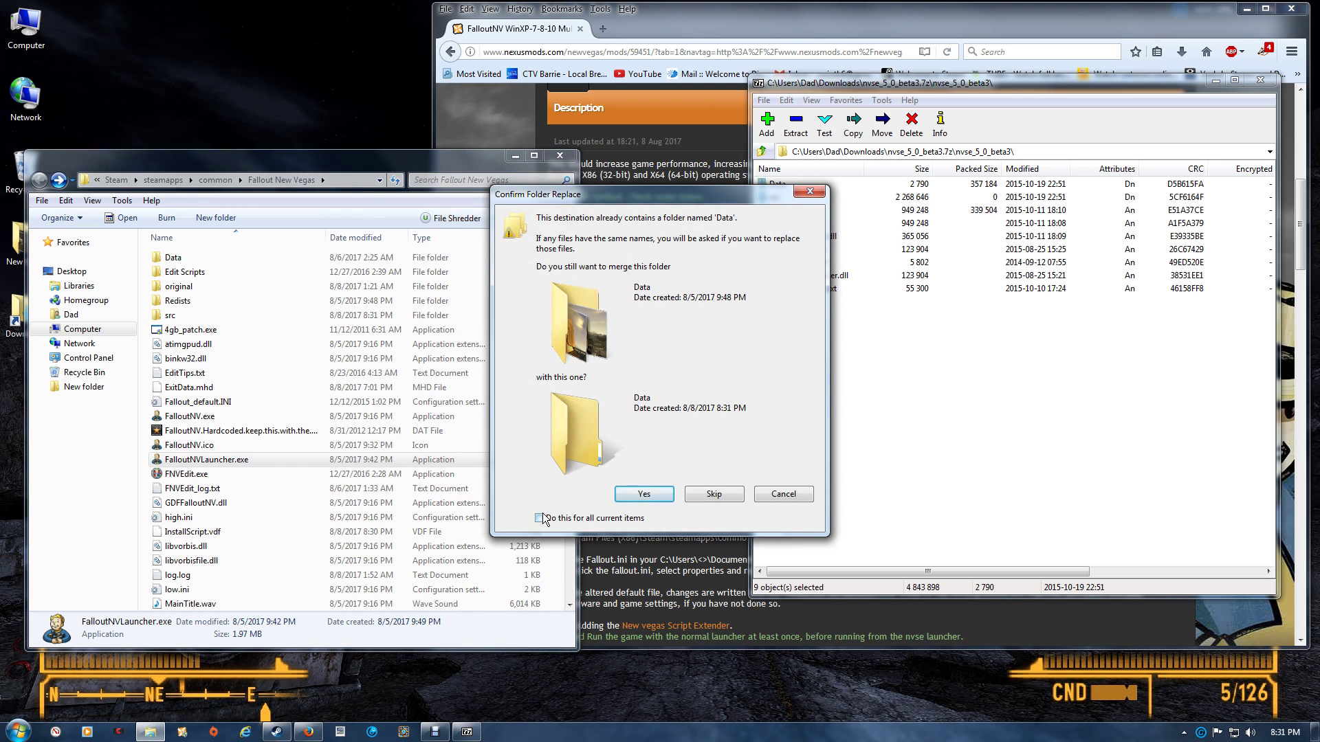
{"action": "left_click", "coordinate": [633, 495]}
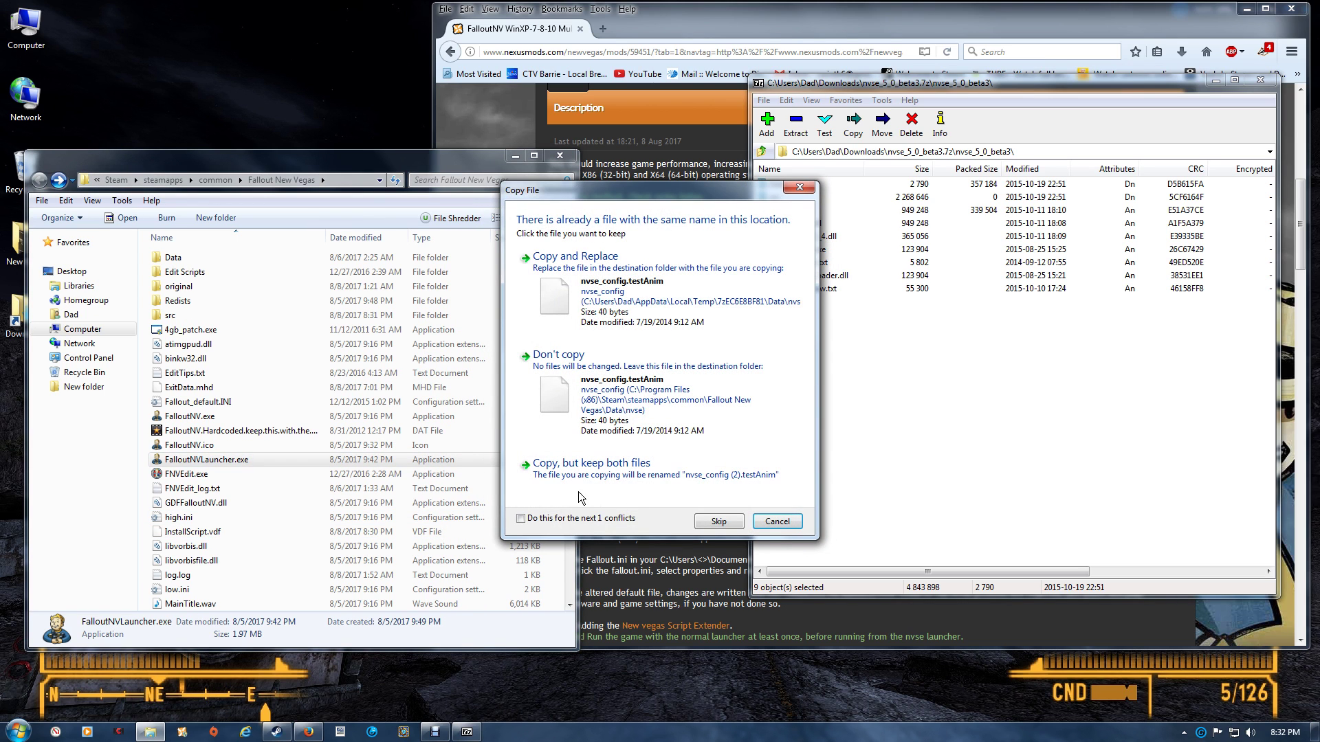
{"action": "left_click", "coordinate": [661, 297]}
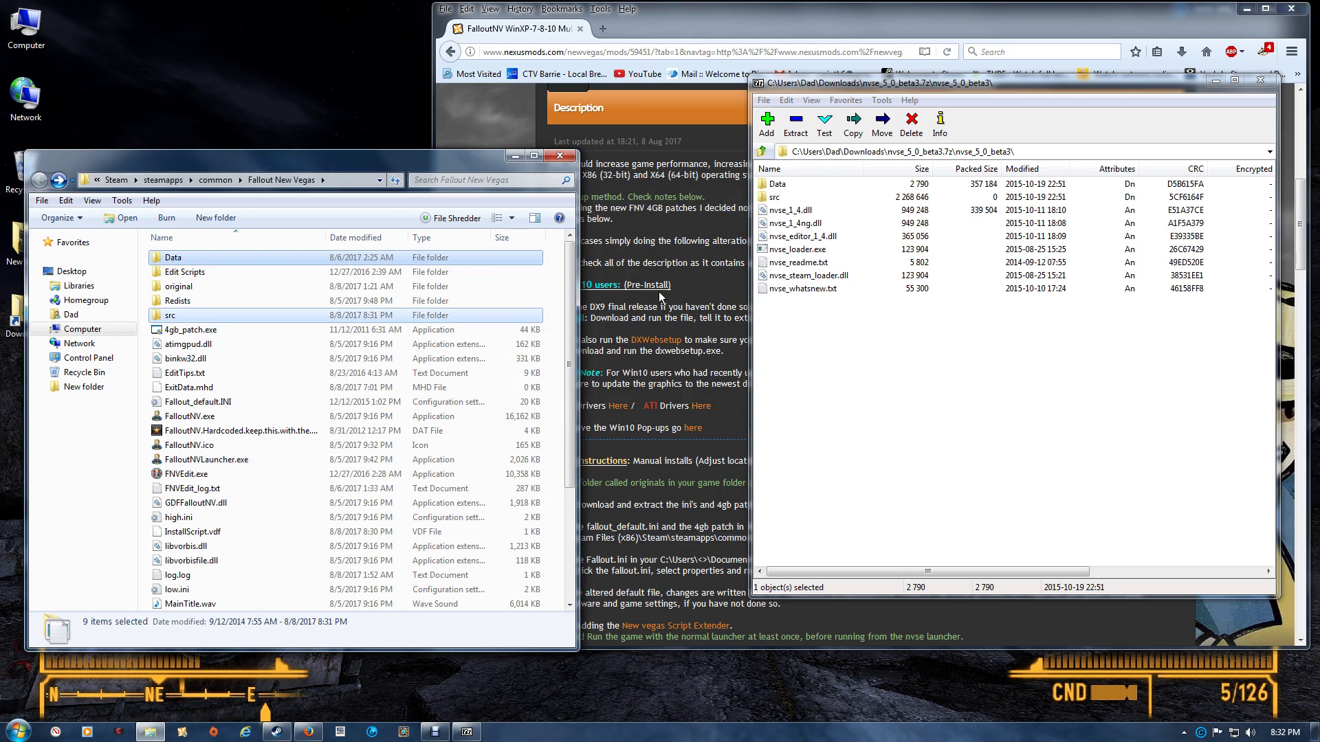
{"action": "left_click", "coordinate": [1266, 83]}
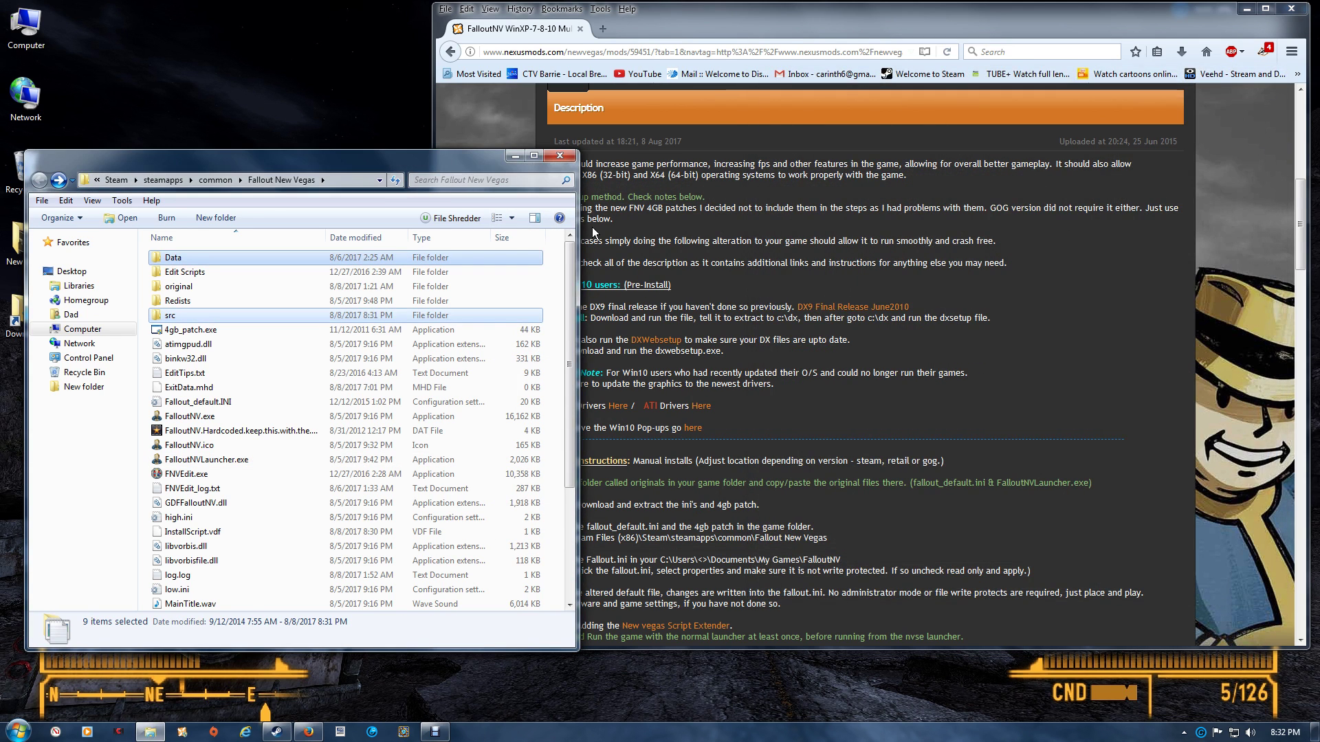
{"action": "scroll", "coordinate": [282, 455], "scroll_direction": "down", "scroll_amount": 2}
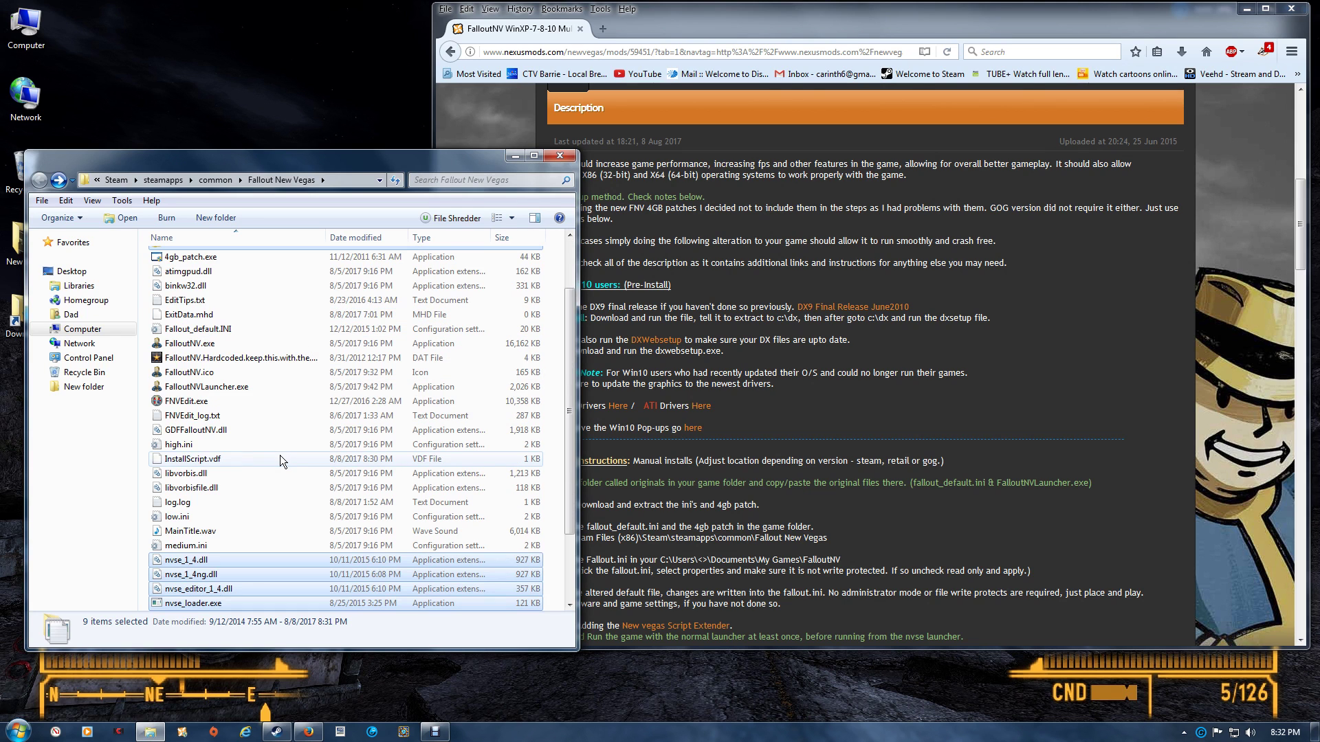
{"action": "scroll", "coordinate": [280, 456], "scroll_direction": "up", "scroll_amount": 1}
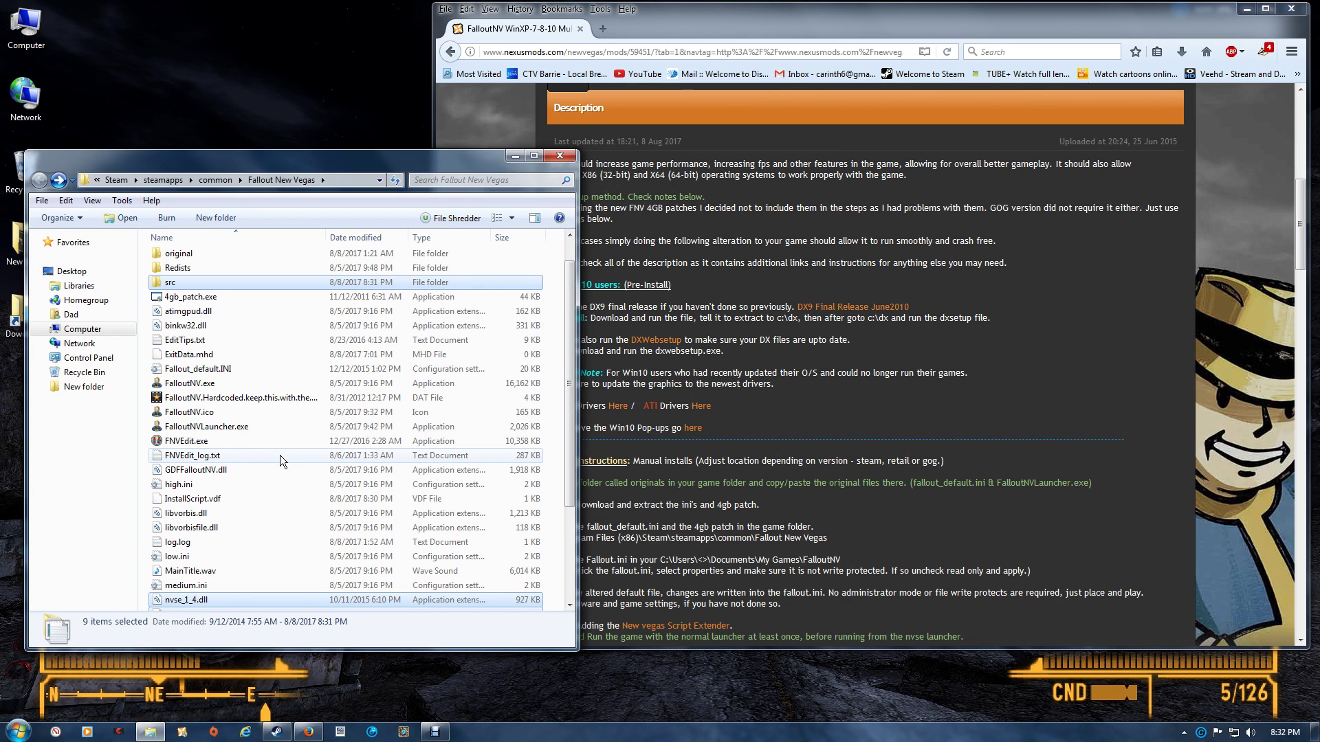
{"action": "left_click", "coordinate": [226, 431]}
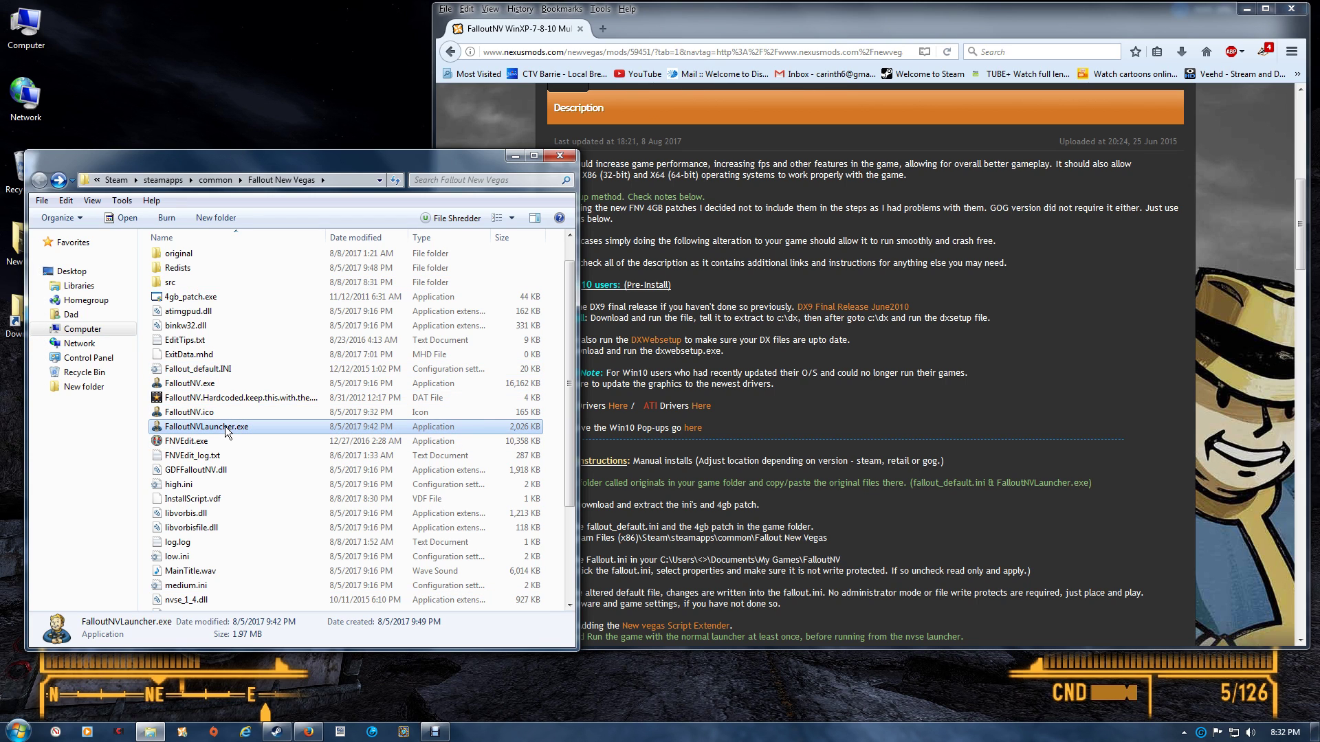
Step: Try running the backed-up FalloutNVLauncher.exe, which fails with a missing steam_api.dll error
{"action": "scroll", "coordinate": [245, 341], "scroll_direction": "up", "scroll_amount": 1}
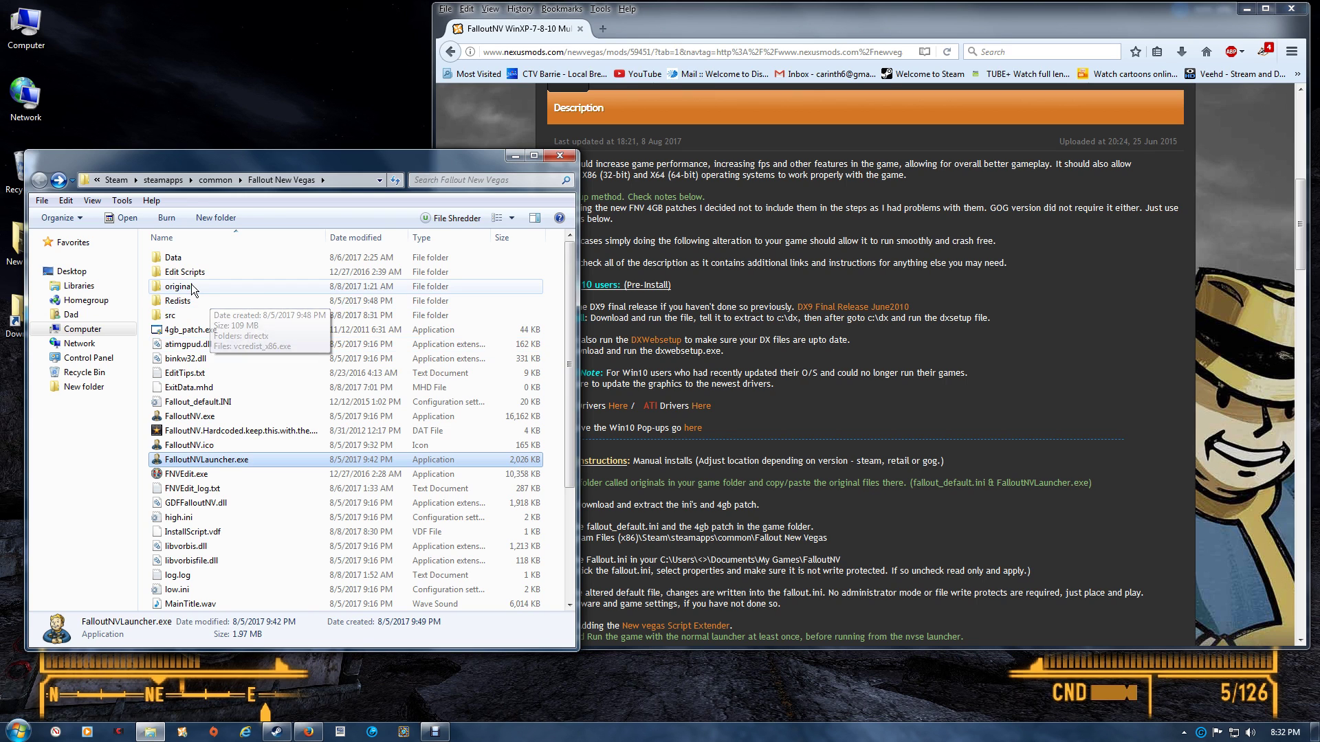
{"action": "double_click", "coordinate": [191, 285]}
{"action": "left_click", "coordinate": [189, 275]}
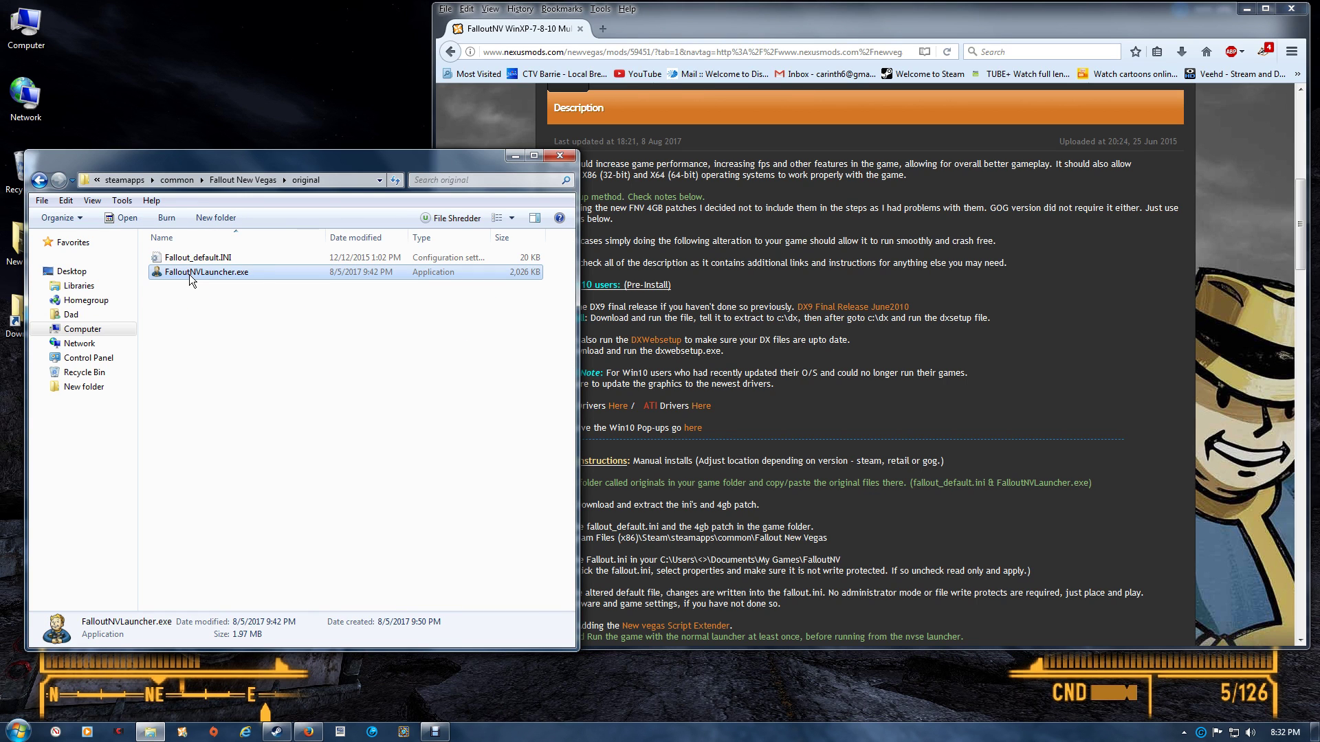
{"action": "double_click", "coordinate": [189, 274]}
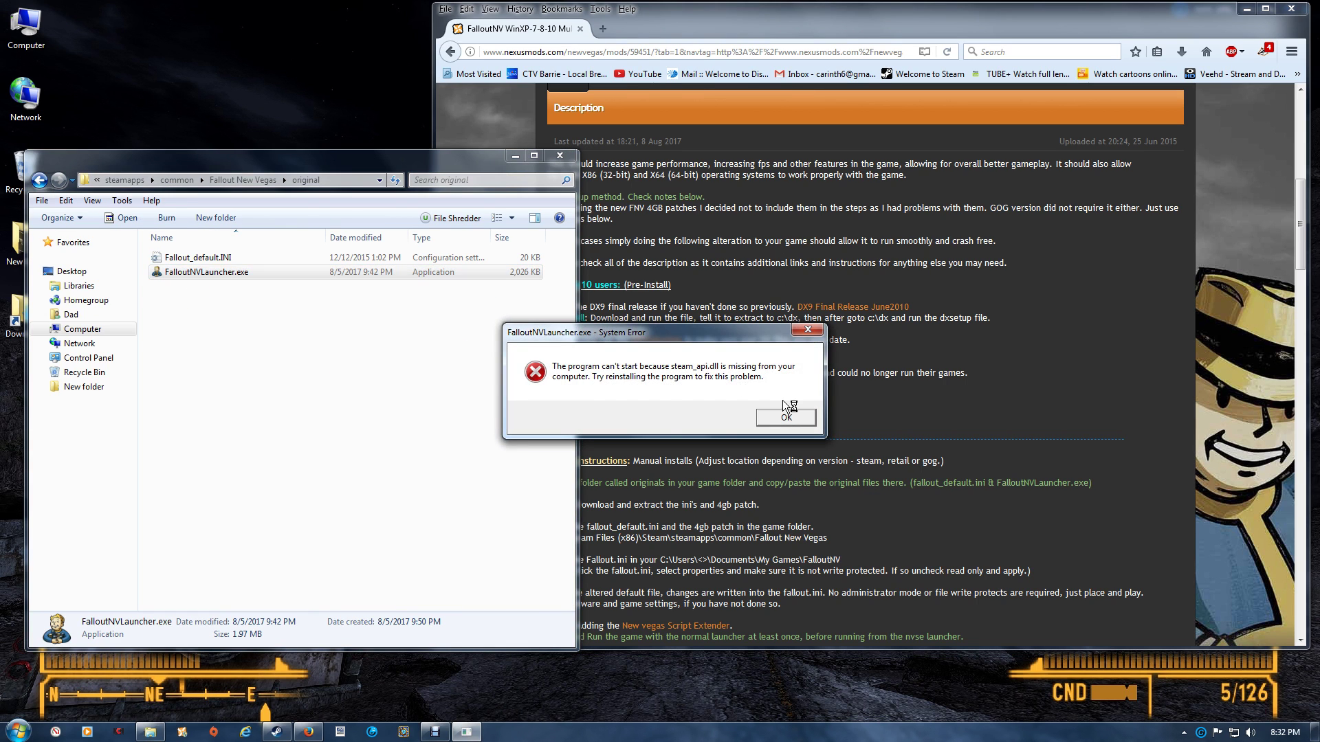
{"action": "left_click", "coordinate": [781, 419]}
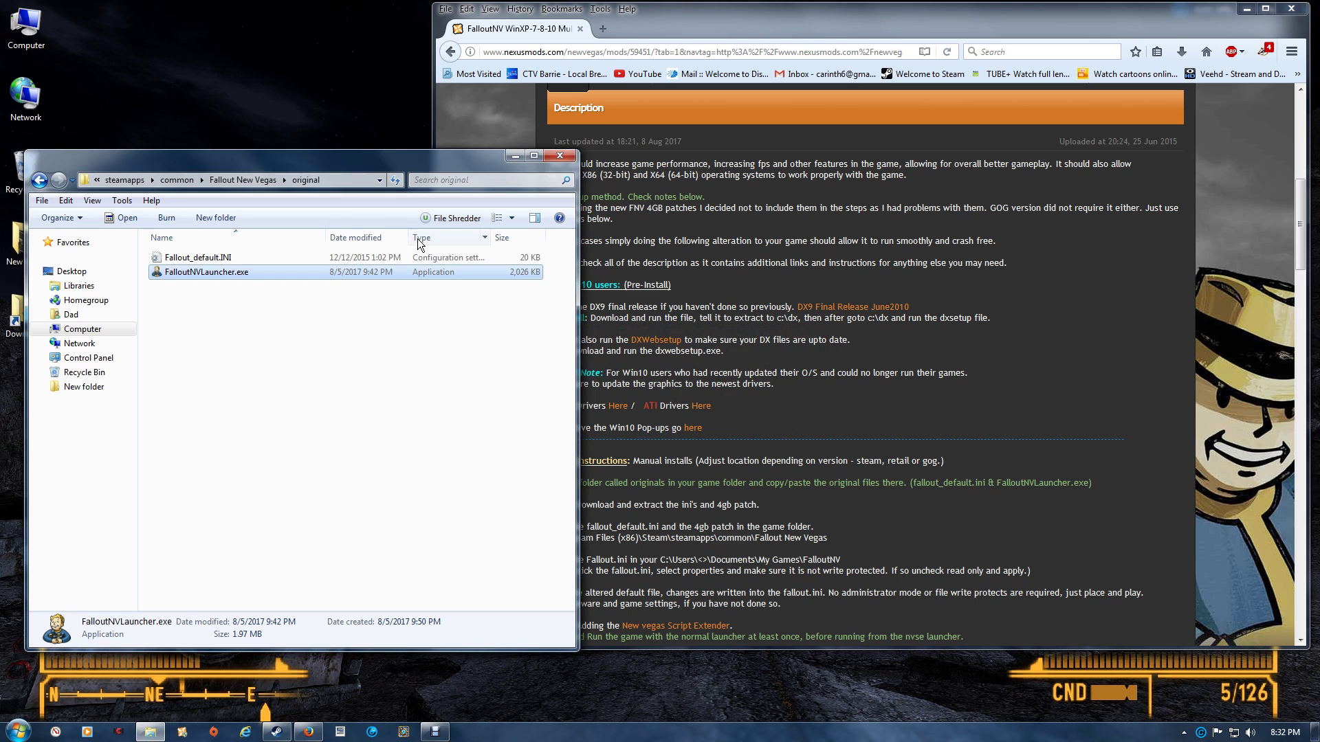
Step: Copy the name FalloutNVLauncher, then delete the original FalloutNVLauncher.exe from the game folder
{"action": "left_click", "coordinate": [211, 274]}
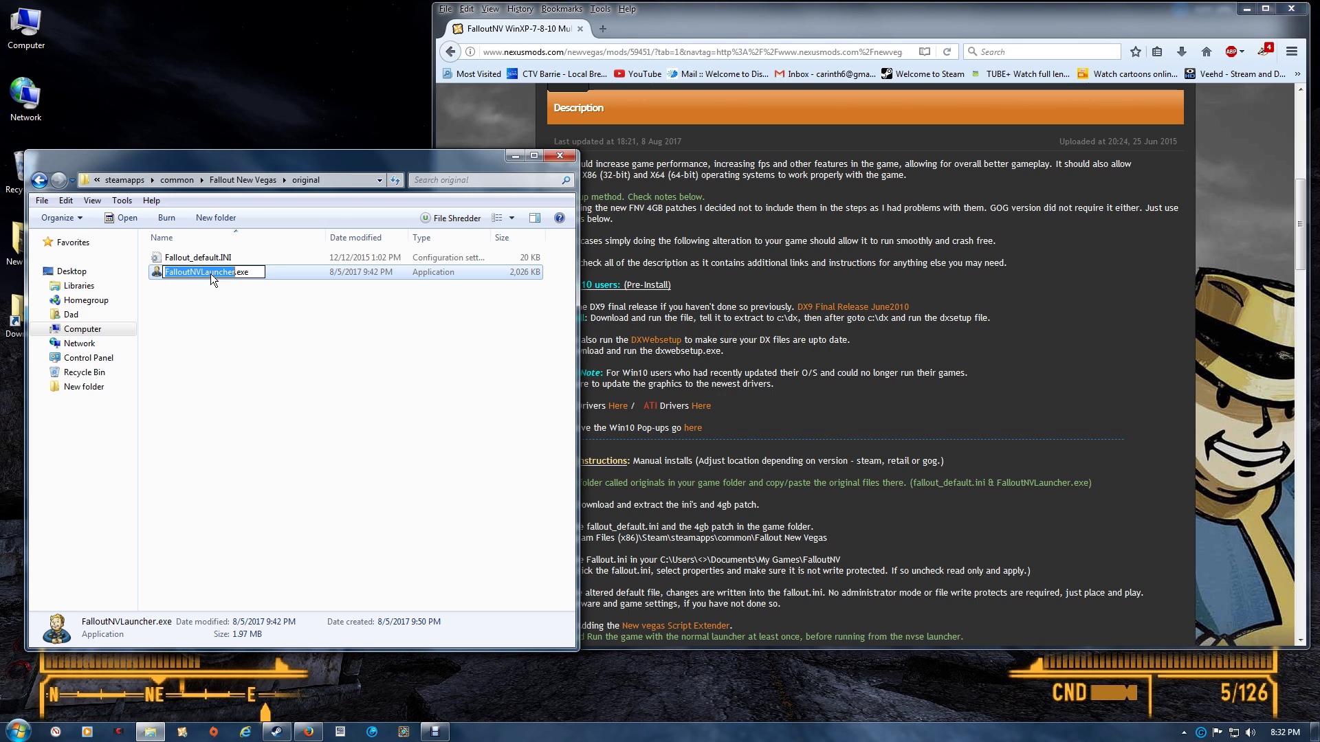
{"action": "right_click", "coordinate": [210, 273]}
{"action": "left_click", "coordinate": [236, 317]}
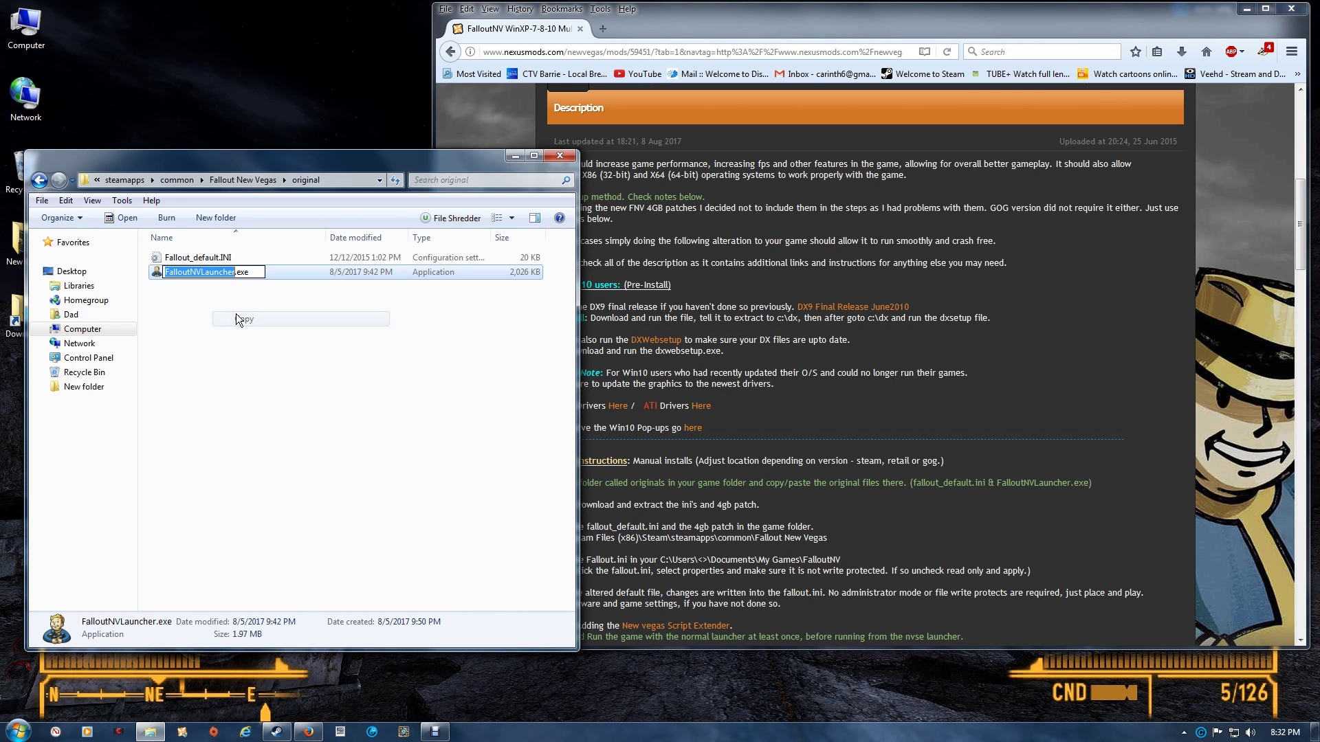
{"action": "left_click", "coordinate": [39, 180]}
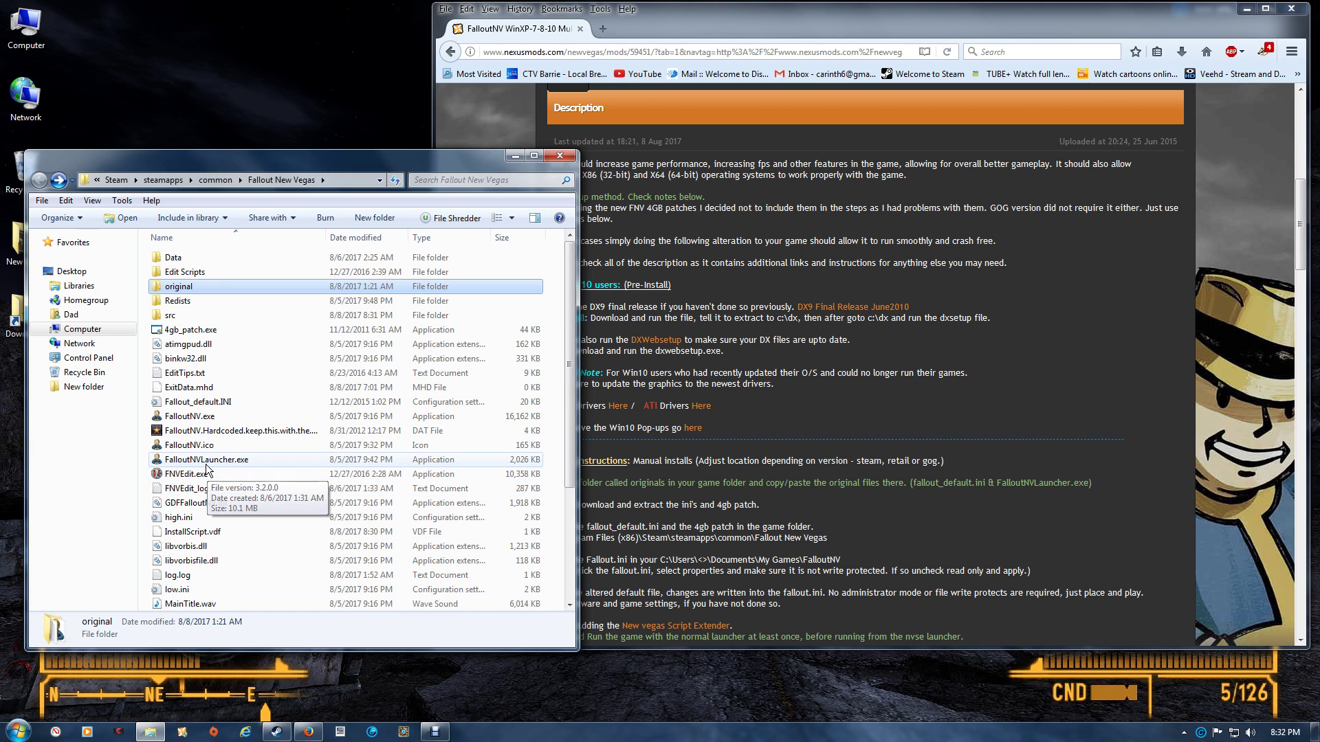
{"action": "left_click", "coordinate": [206, 464]}
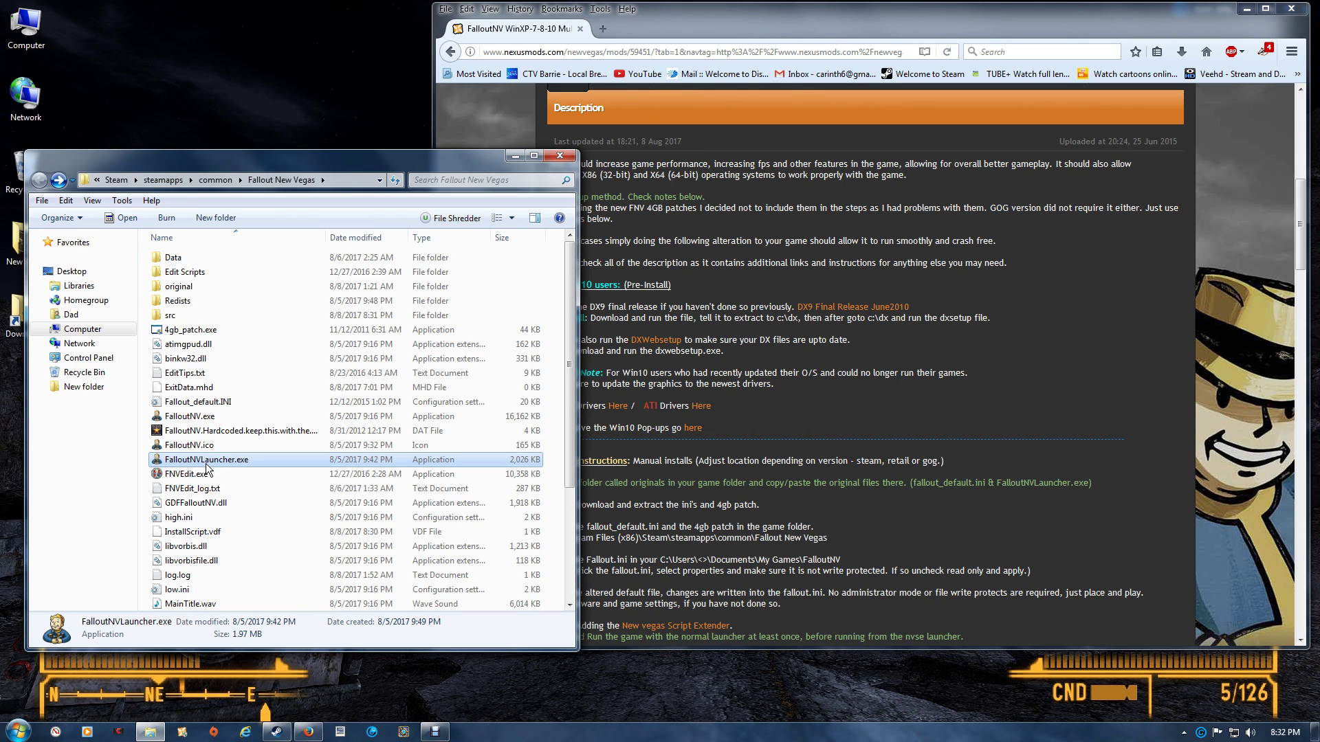
{"action": "key", "text": "Delete"}
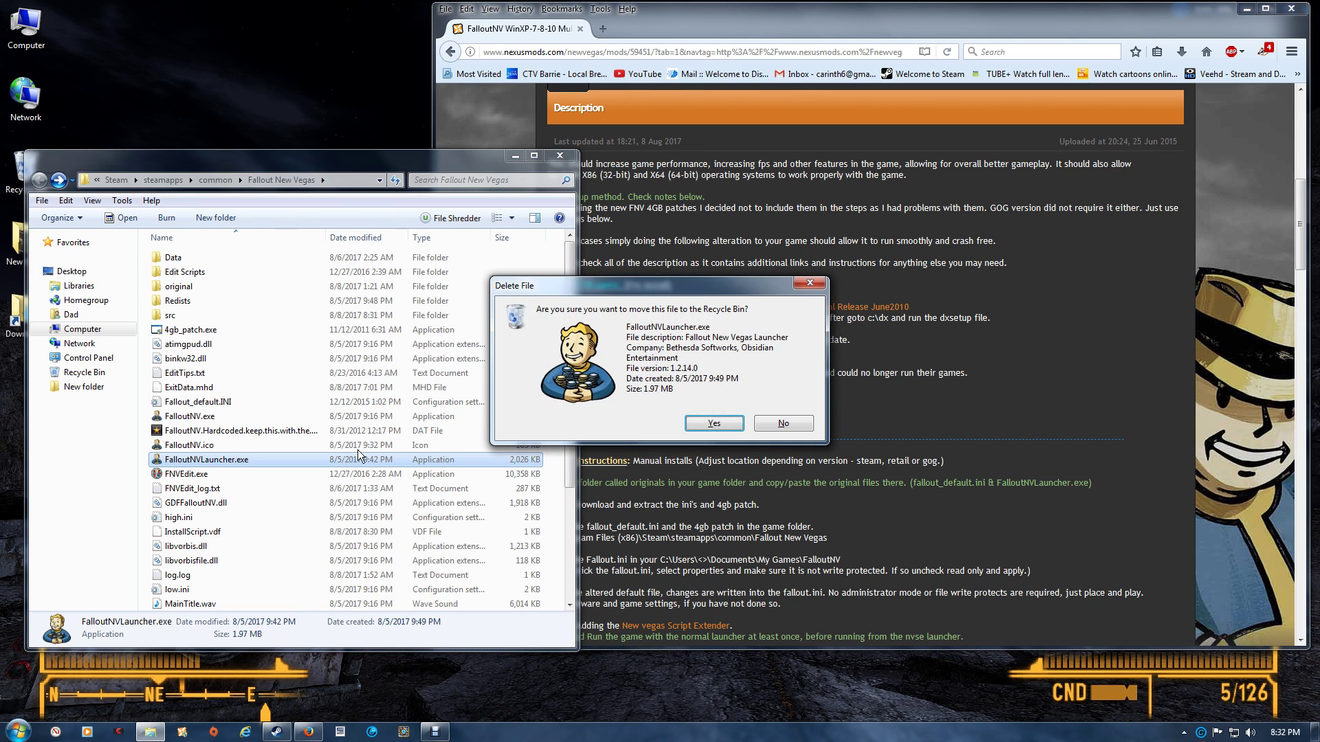
{"action": "left_click", "coordinate": [713, 423]}
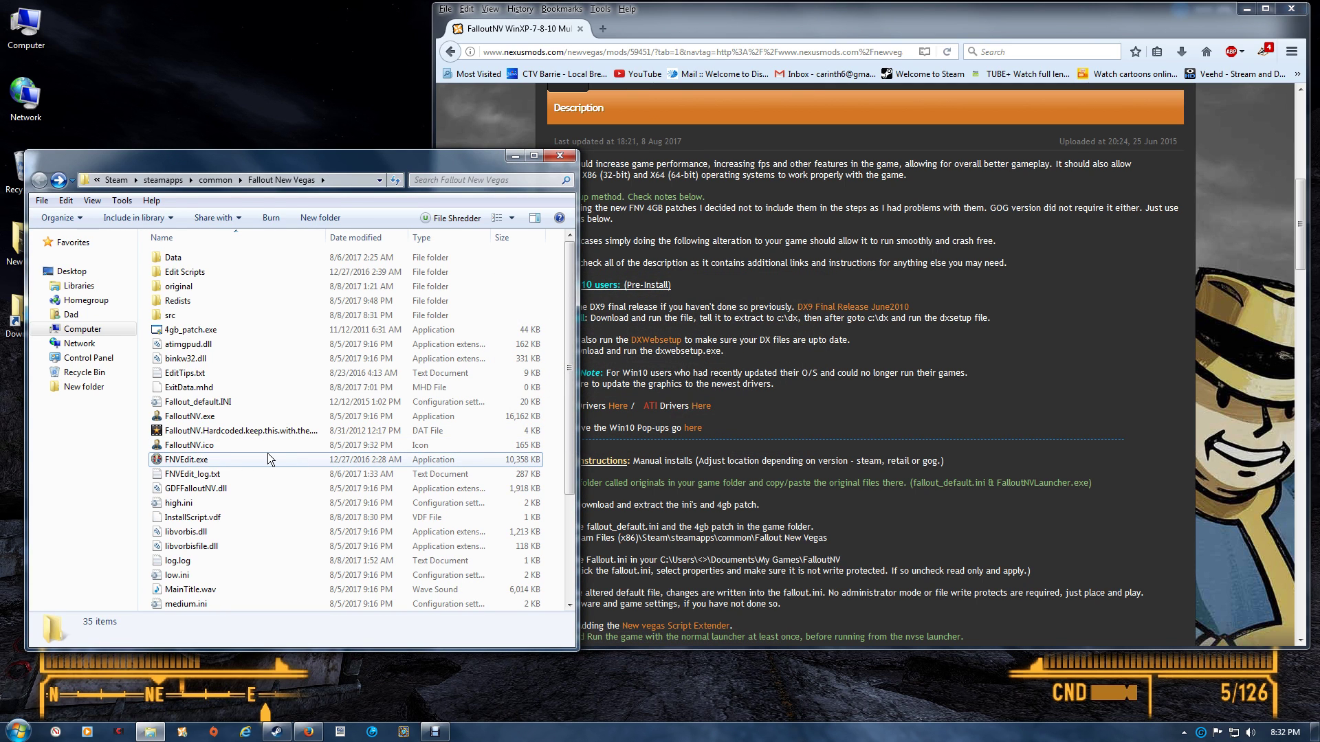
Step: Rename nvse_loader.exe by pasting FalloutNVLauncher as its new name
{"action": "scroll", "coordinate": [267, 452], "scroll_direction": "down", "scroll_amount": 3}
{"action": "scroll", "coordinate": [266, 460], "scroll_direction": "down", "scroll_amount": 1}
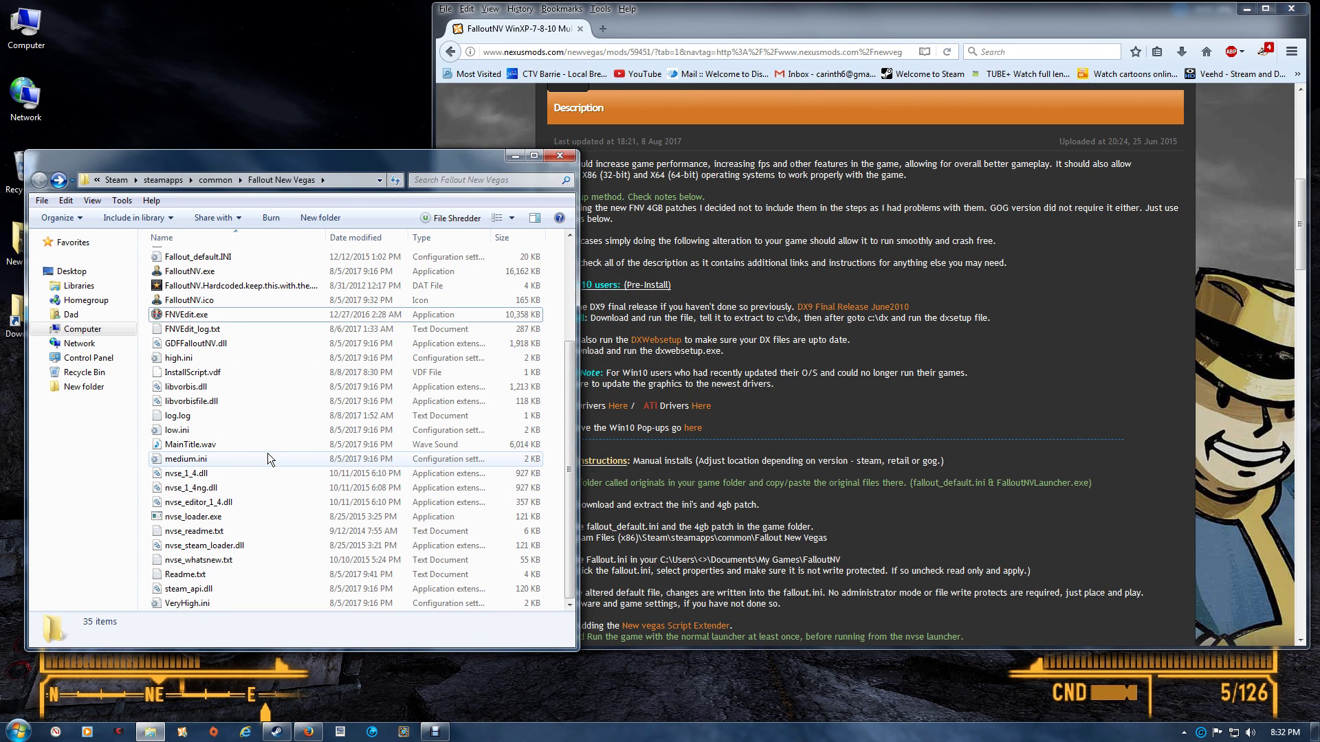
{"action": "left_click", "coordinate": [186, 519]}
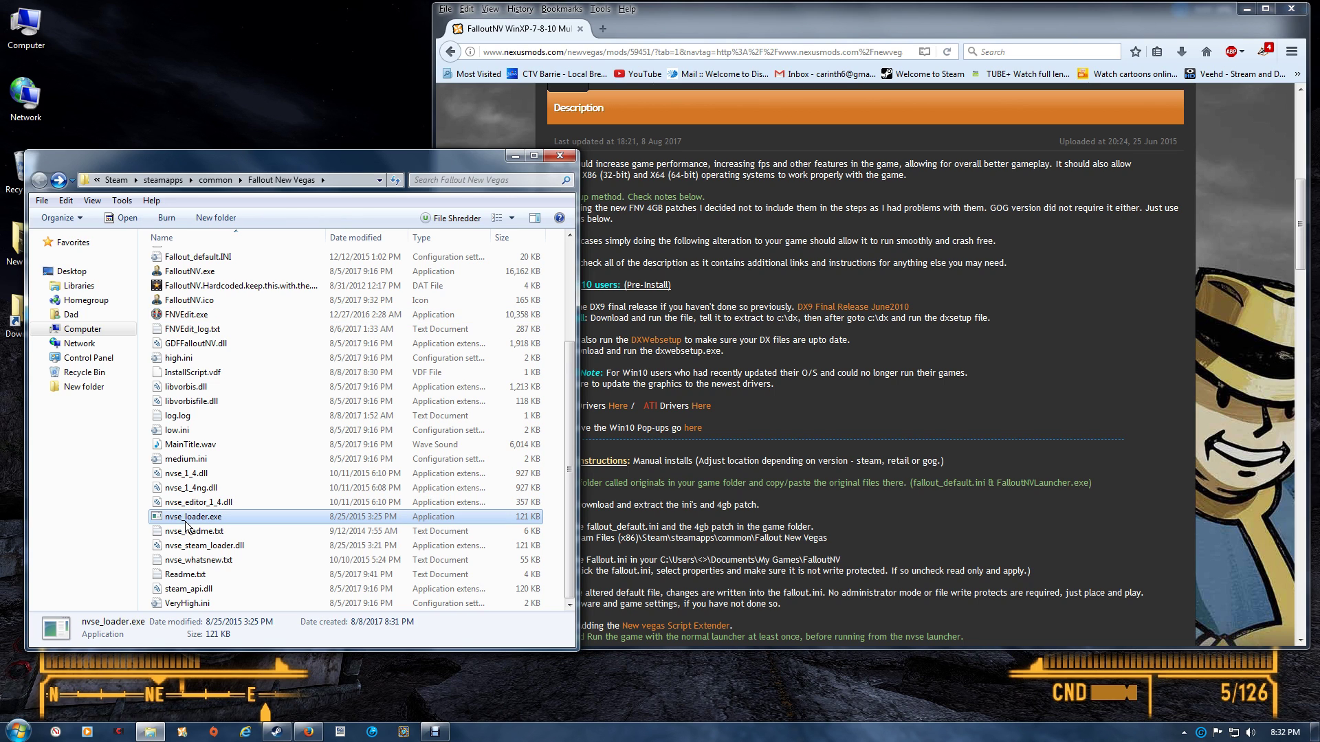
{"action": "left_click", "coordinate": [185, 522]}
{"action": "right_click", "coordinate": [186, 522]}
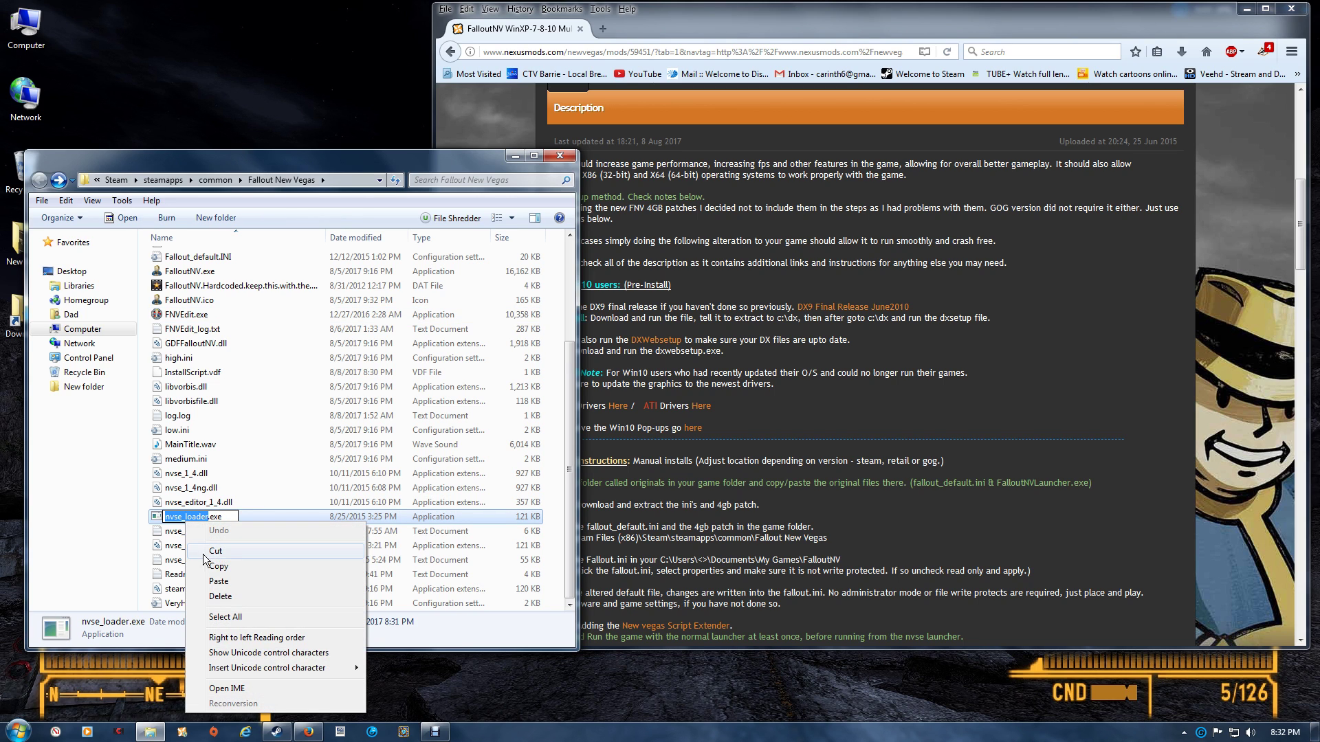
{"action": "left_click", "coordinate": [214, 581]}
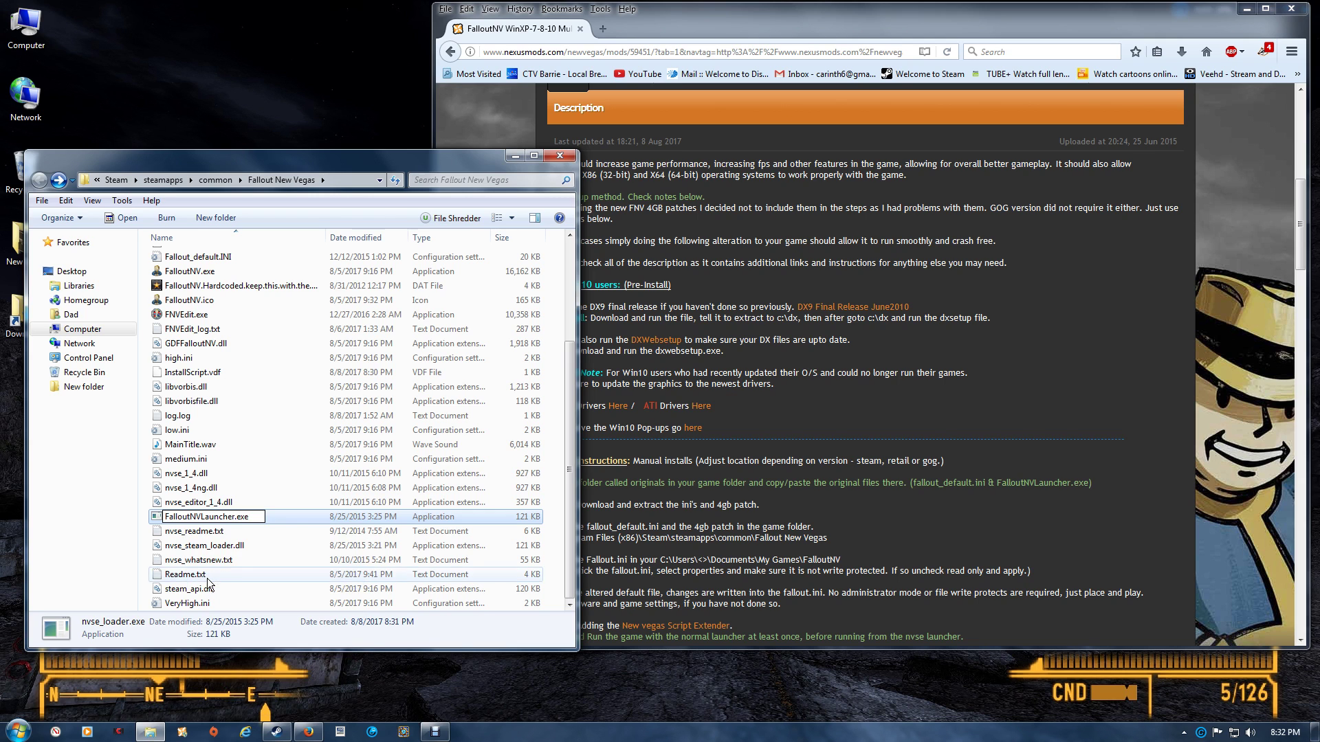
Step: Commit the FalloutNVLauncher.exe name and view Fallout: New Vegas in the Steam library
{"action": "left_click", "coordinate": [307, 515]}
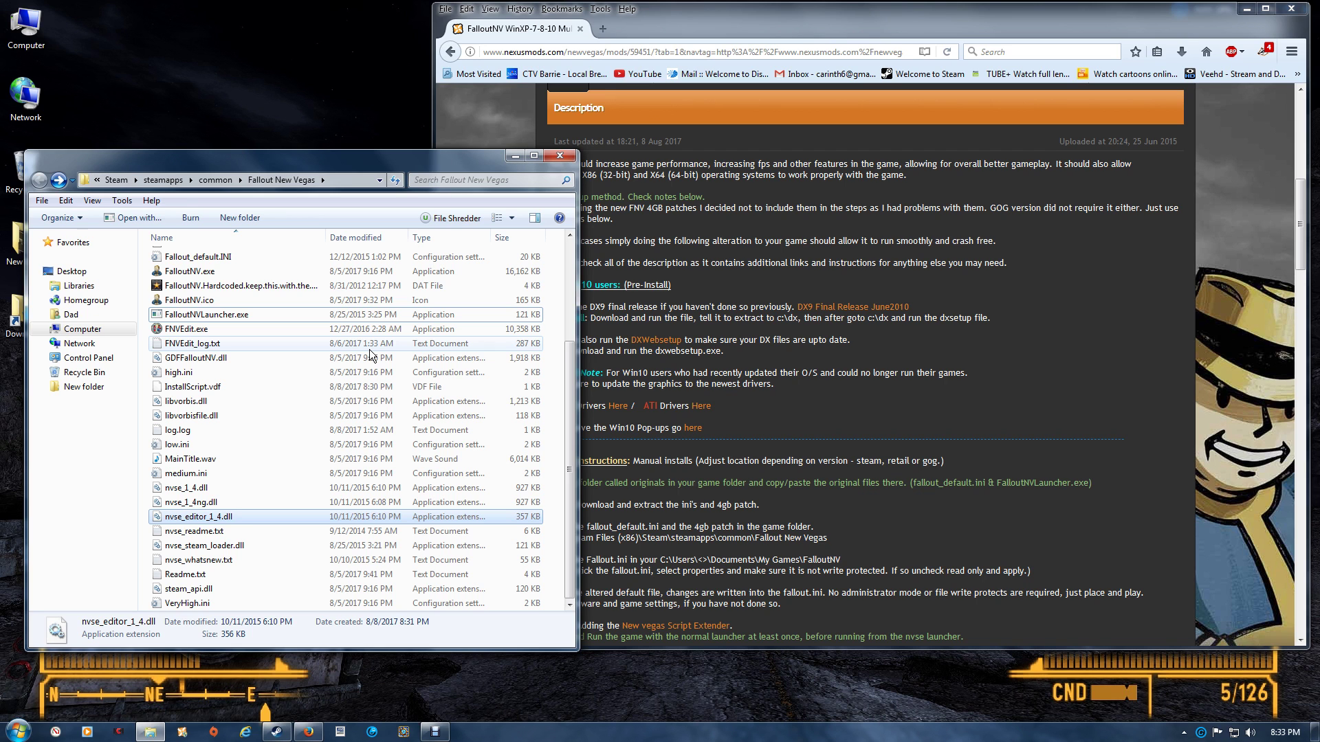
{"action": "left_click", "coordinate": [277, 733]}
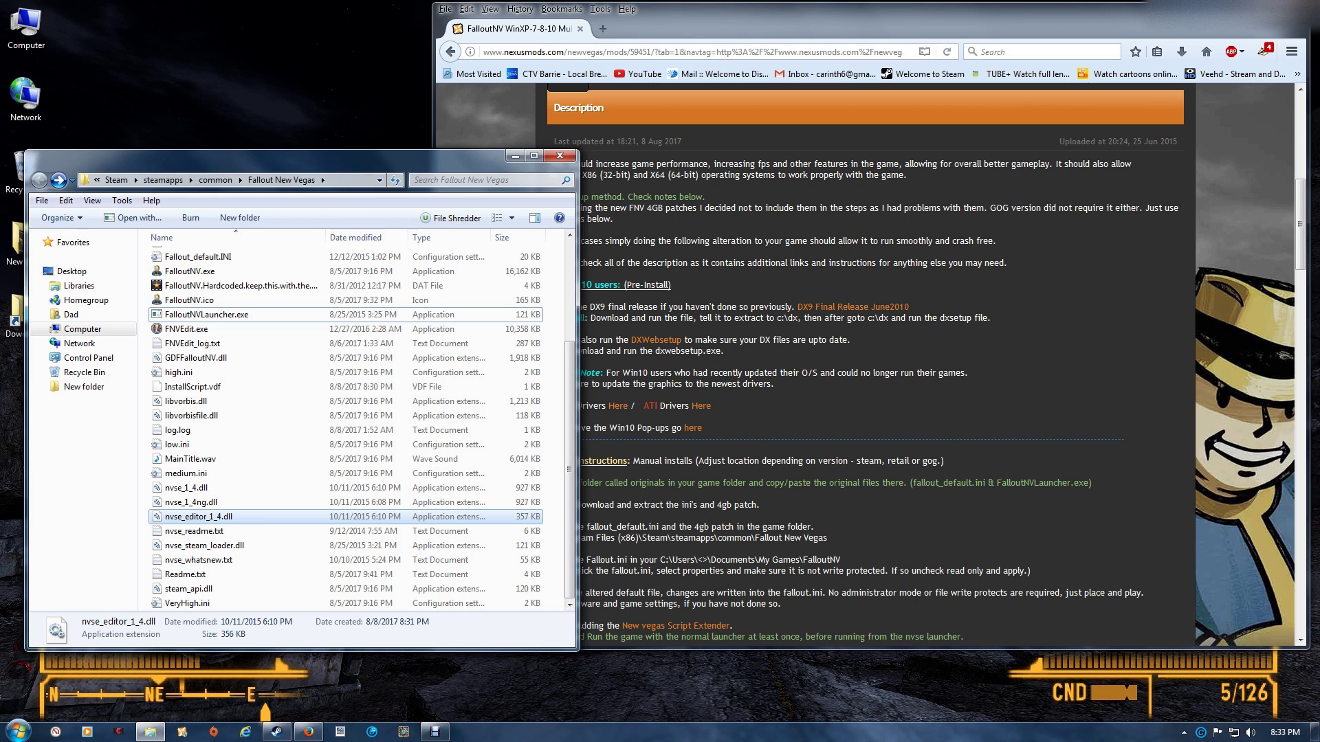
{"action": "scroll", "coordinate": [213, 479], "scroll_direction": "up", "scroll_amount": 4}
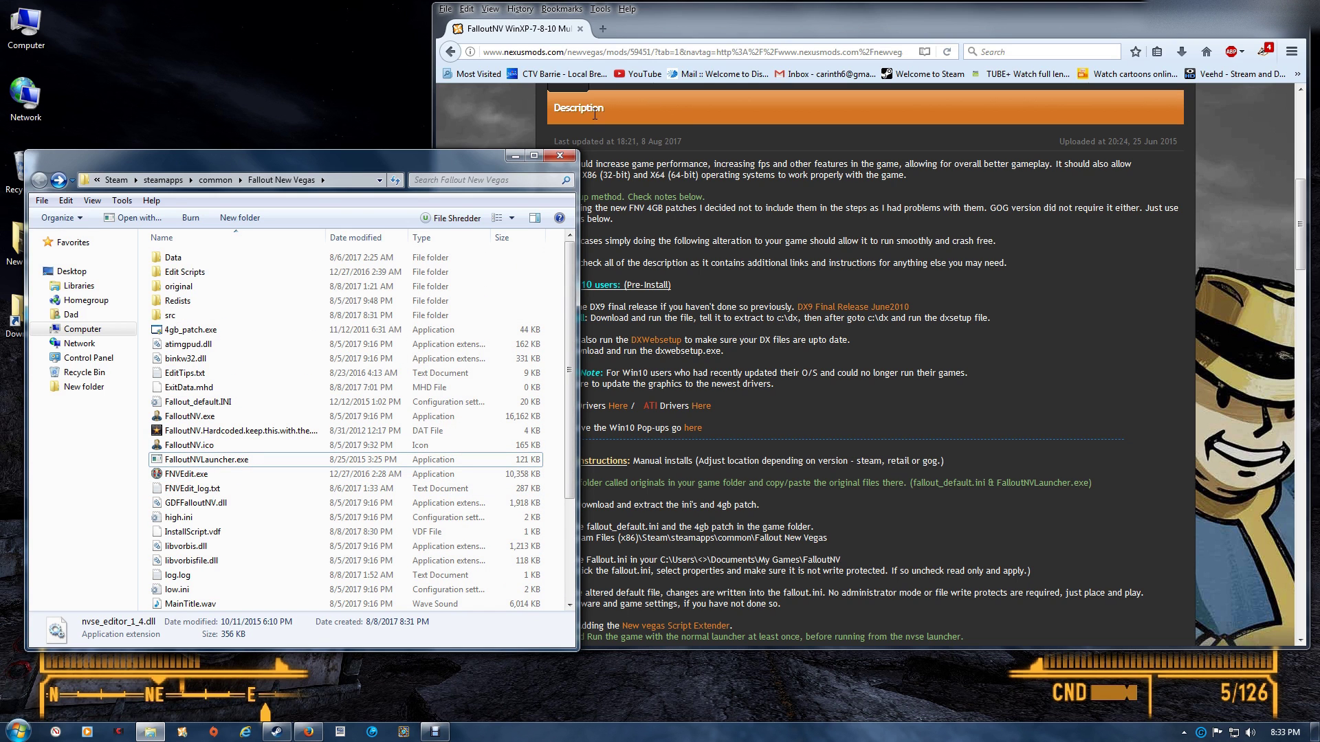
Step: Patch FalloutNVLauncher.exe with 4gb_patch.exe, leaving a FalloutNVLauncher.exe.Backup copy
{"action": "left_click", "coordinate": [287, 327]}
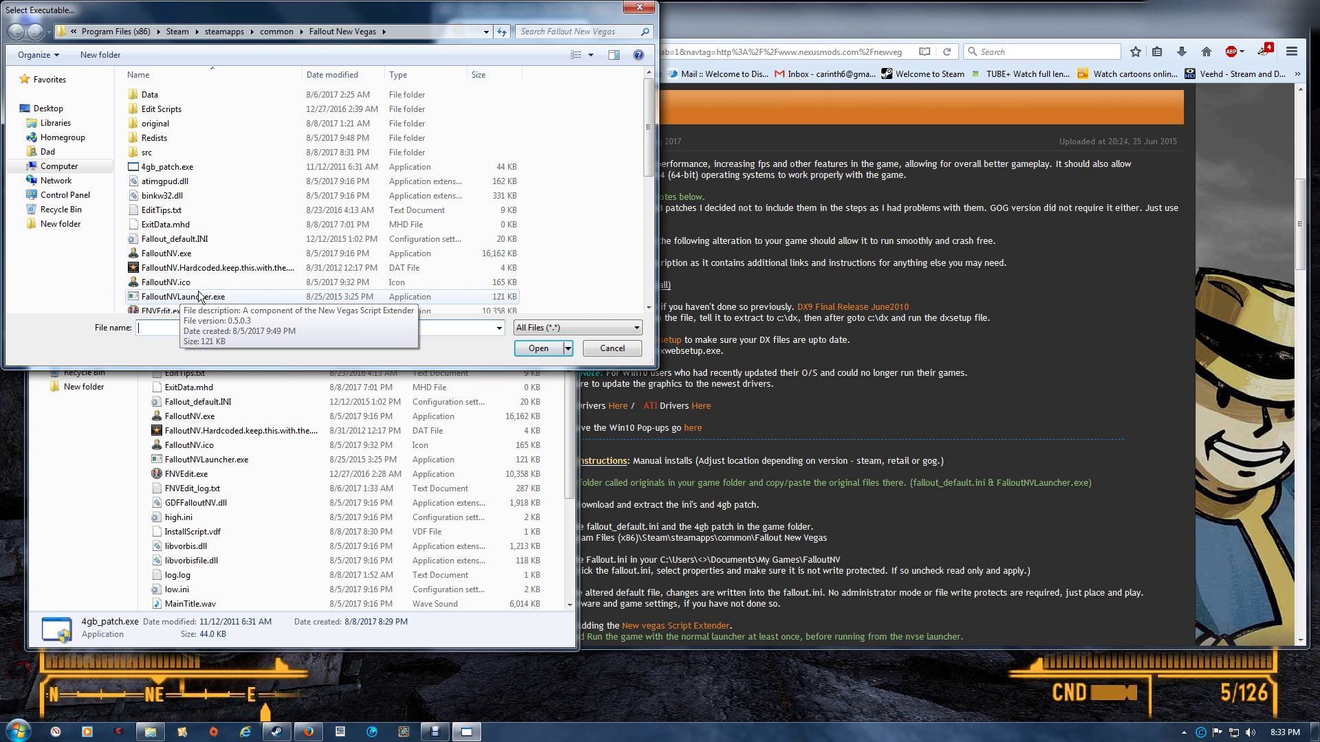
{"action": "left_click", "coordinate": [558, 328]}
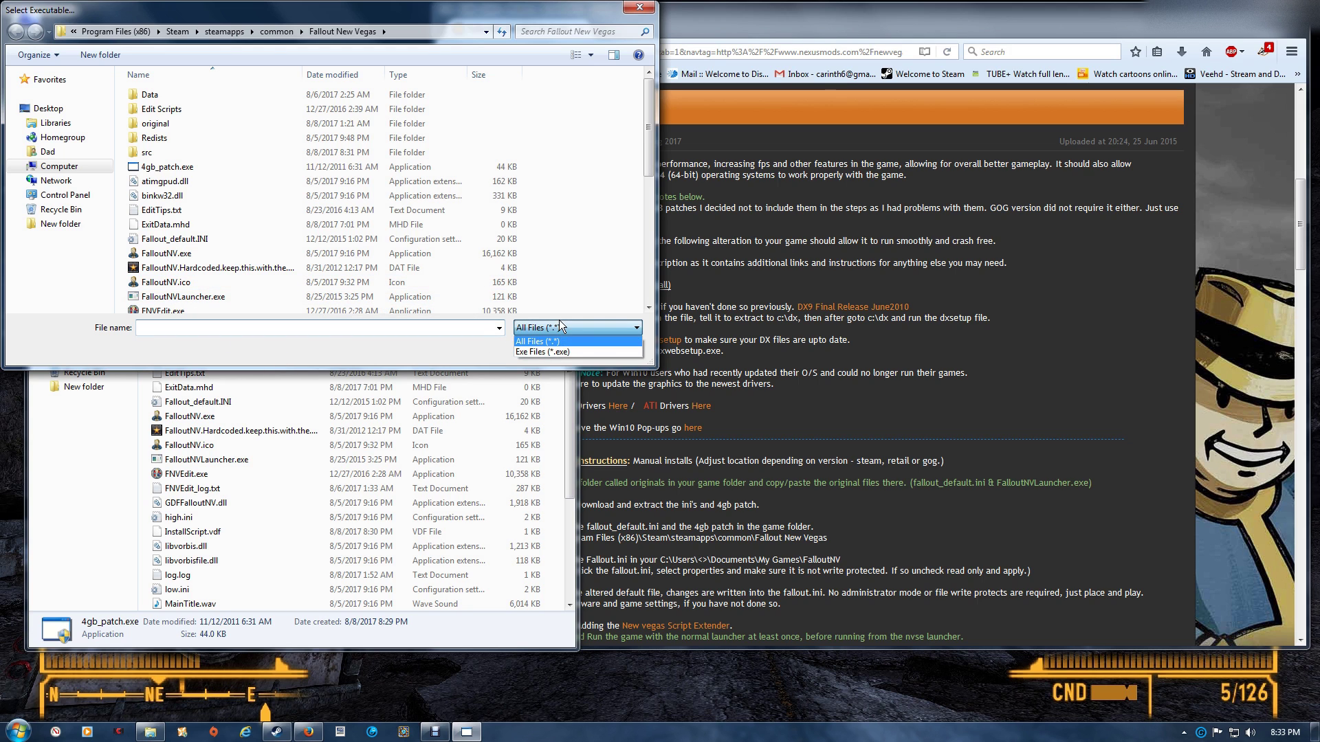
{"action": "left_click", "coordinate": [555, 350]}
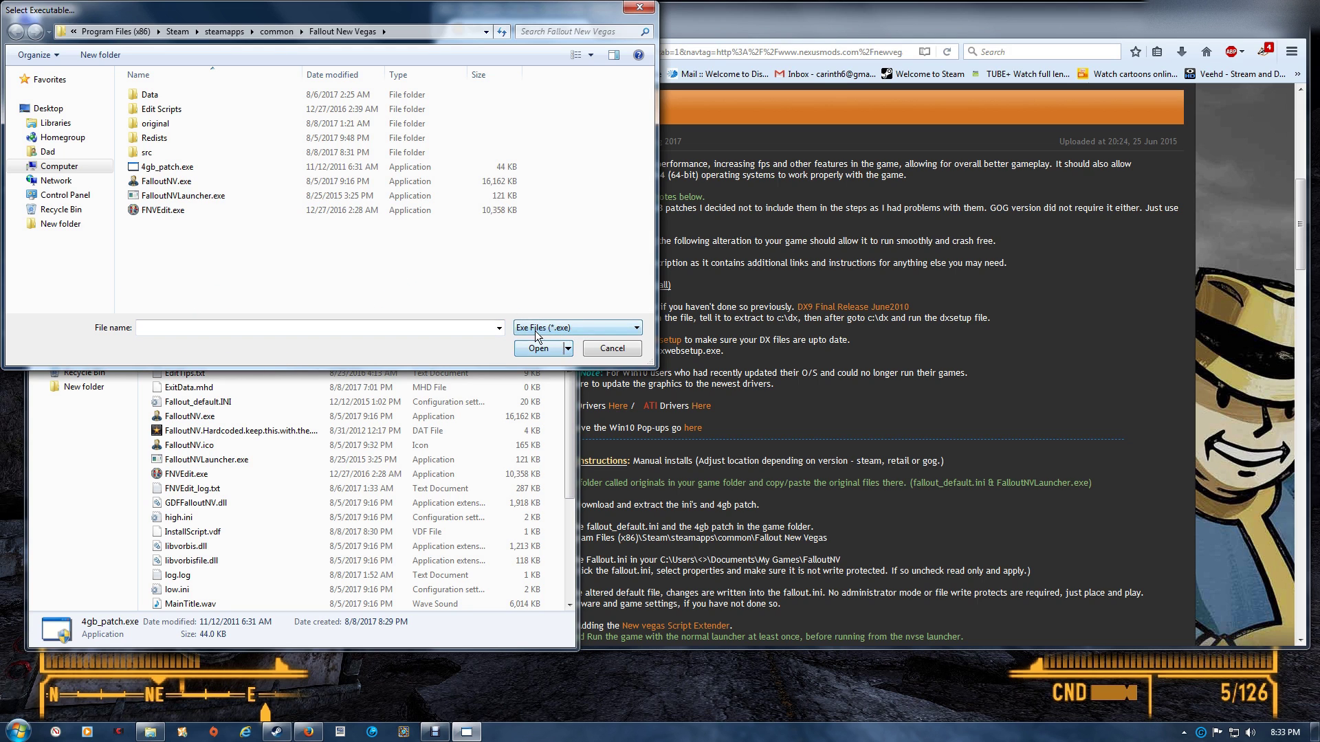
{"action": "left_click", "coordinate": [198, 198]}
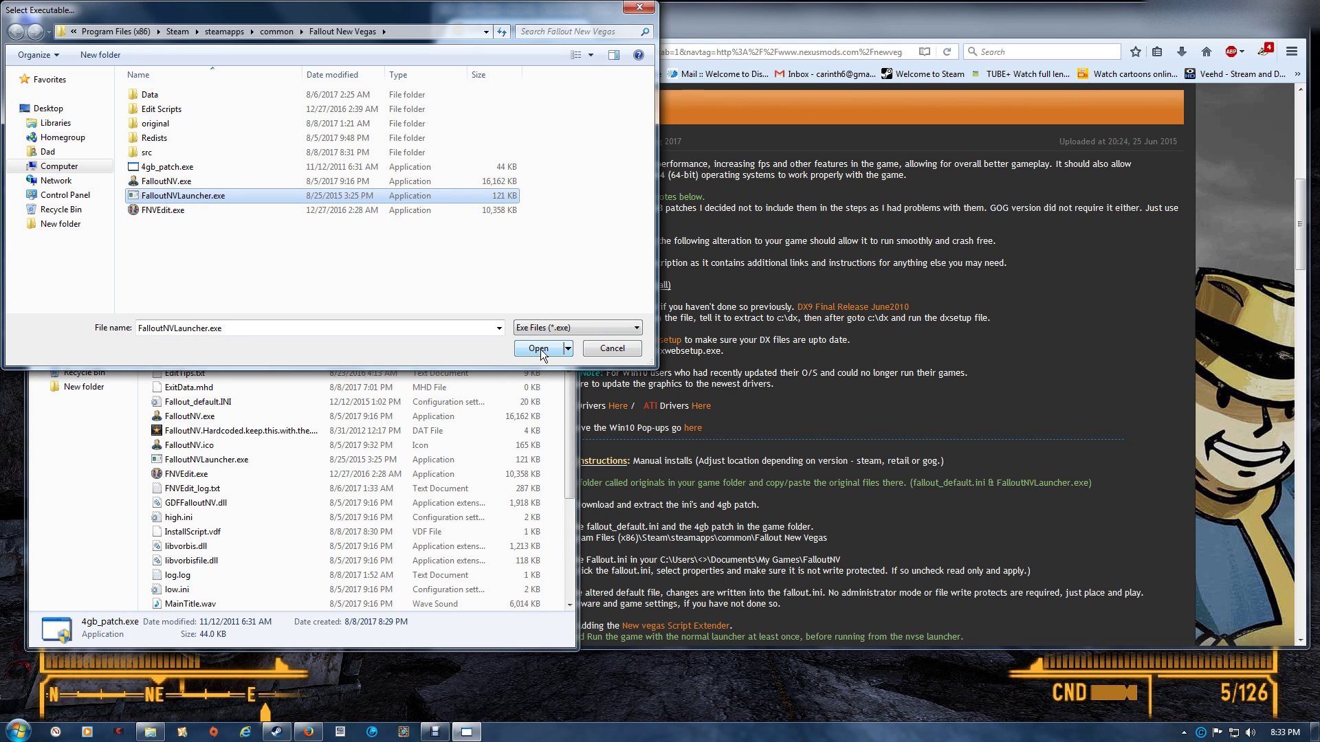
{"action": "left_click", "coordinate": [540, 349]}
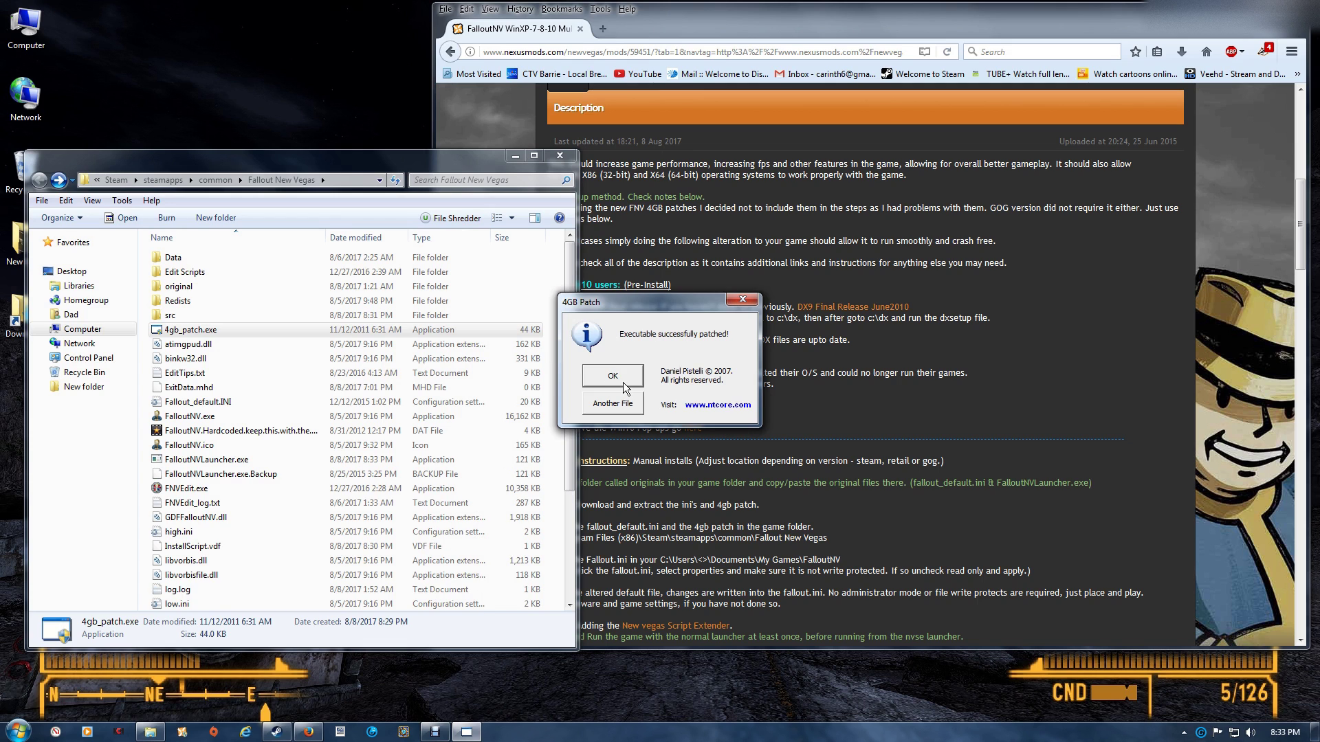
{"action": "left_click", "coordinate": [613, 376]}
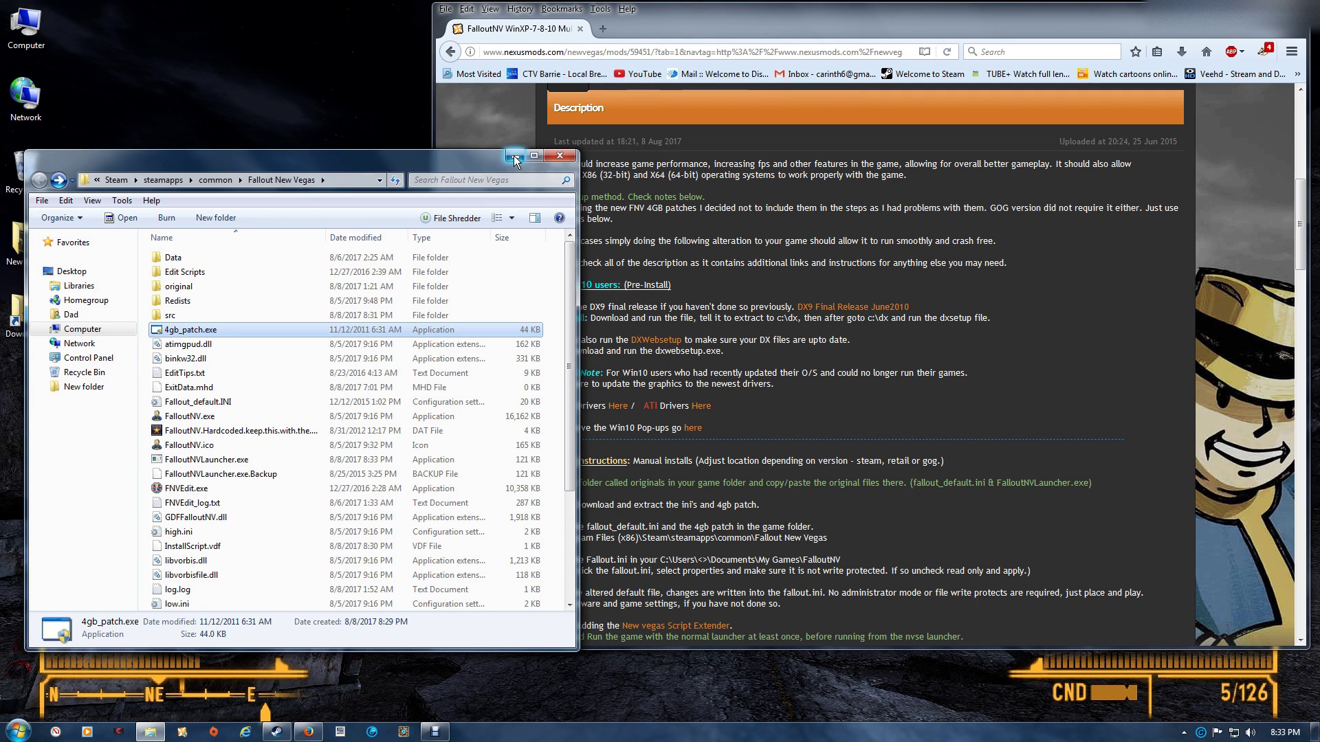
{"action": "left_click", "coordinate": [1005, 392]}
Step: Scroll the Nexus mod page down to the ENB and SweetFX section
{"action": "scroll", "coordinate": [1005, 392], "scroll_direction": "down", "scroll_amount": 12}
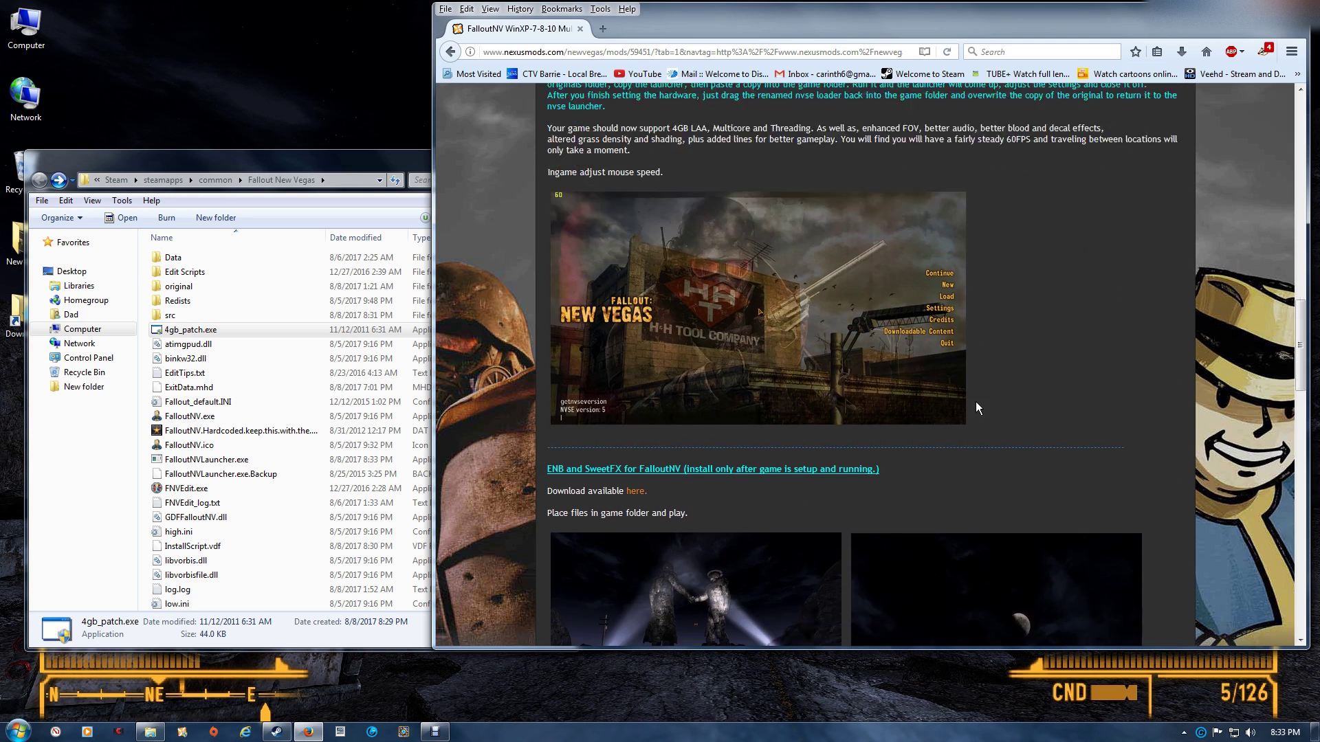
{"action": "scroll", "coordinate": [990, 397], "scroll_direction": "down", "scroll_amount": 3}
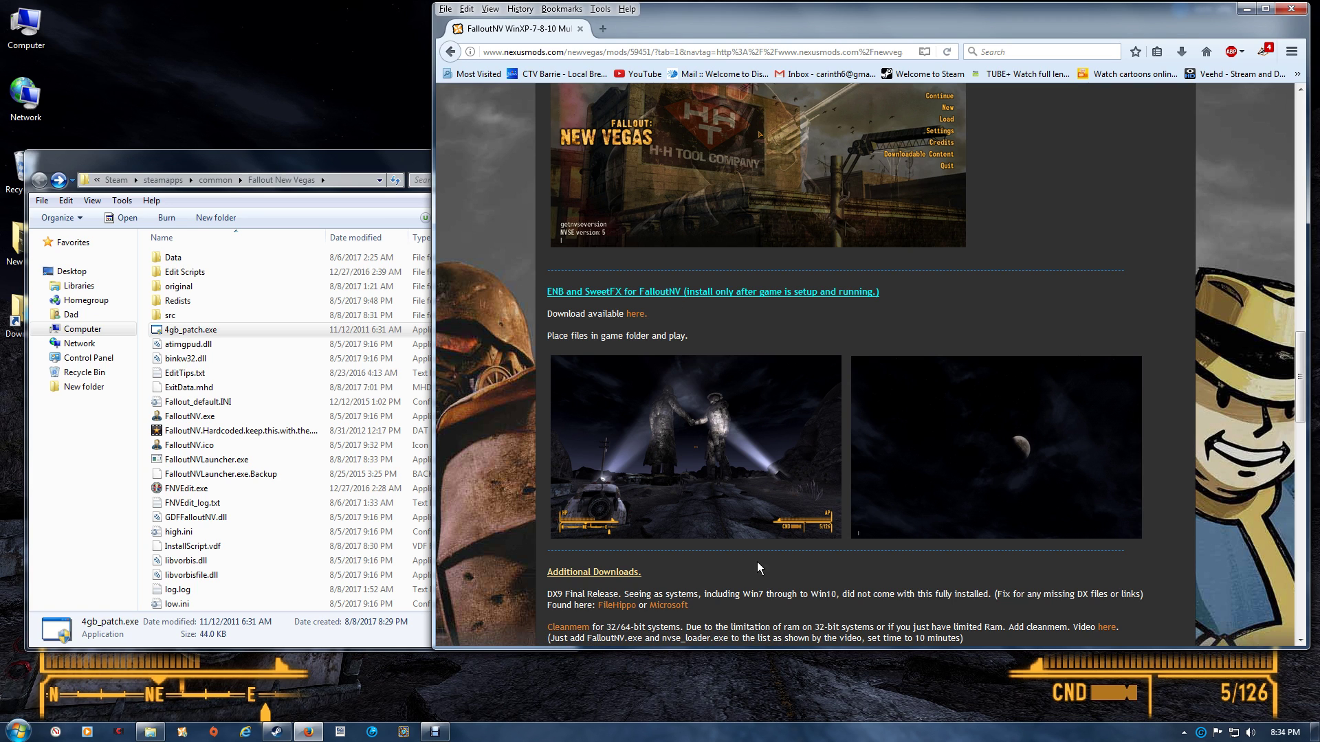
Step: Scroll further to the Additional Downloads, Other Useful mods and One last note sections
{"action": "scroll", "coordinate": [754, 581], "scroll_direction": "down", "scroll_amount": 3}
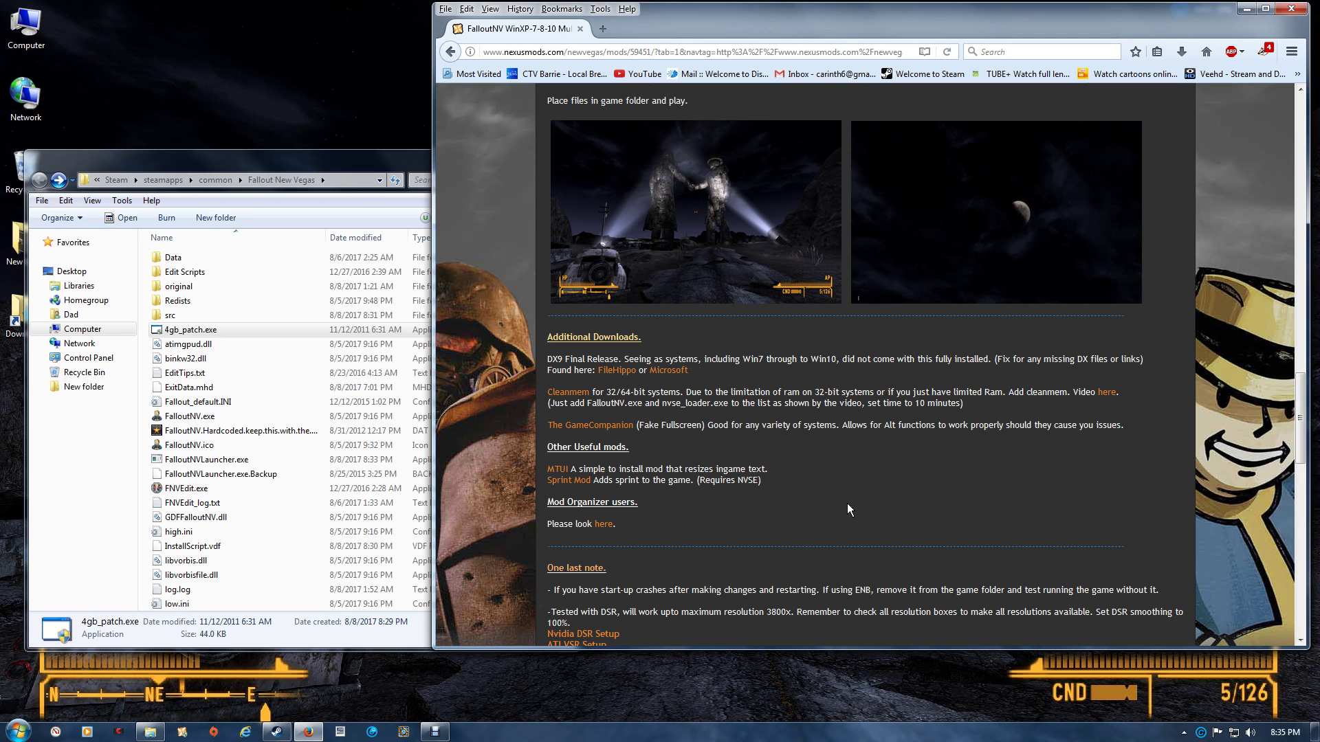
Step: Scroll down to the New Vegas Options screenshot and the Nvidia overlay tip
{"action": "scroll", "coordinate": [848, 505], "scroll_direction": "down", "scroll_amount": 6}
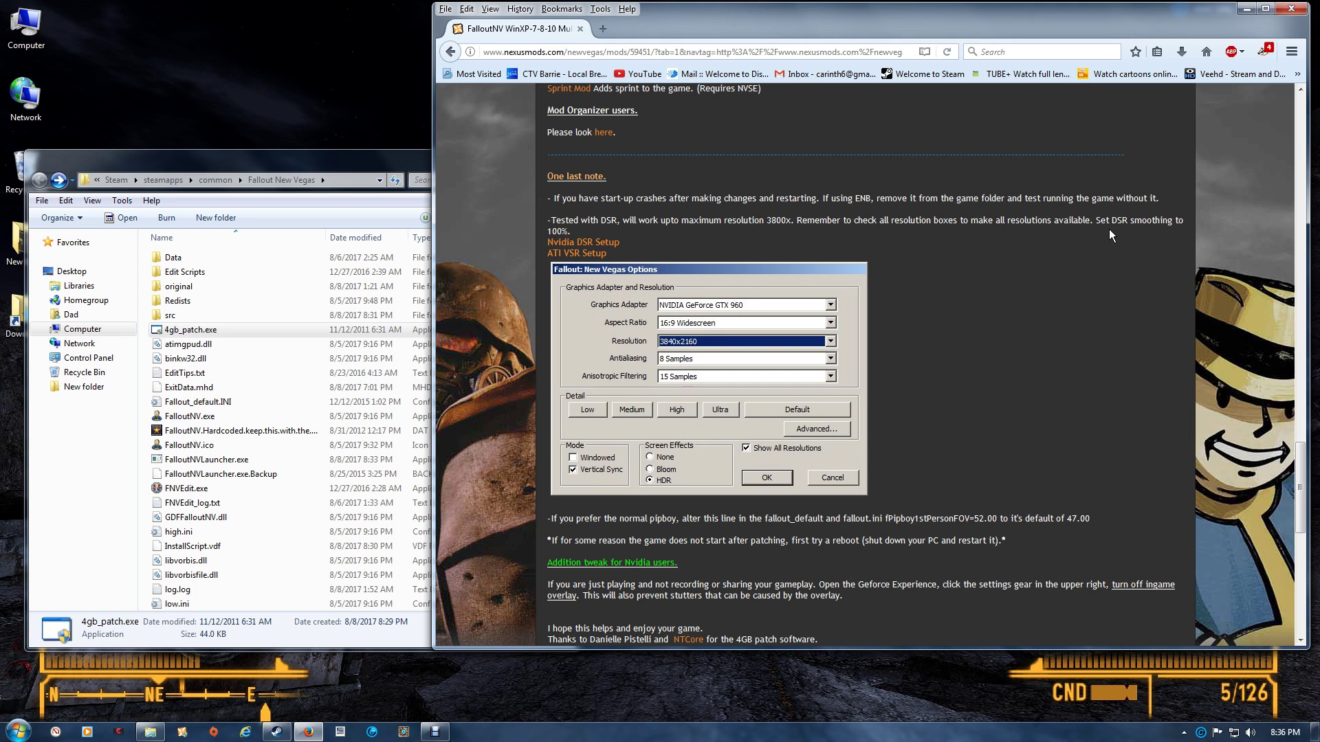
{"action": "scroll", "coordinate": [987, 462], "scroll_direction": "down", "scroll_amount": 2}
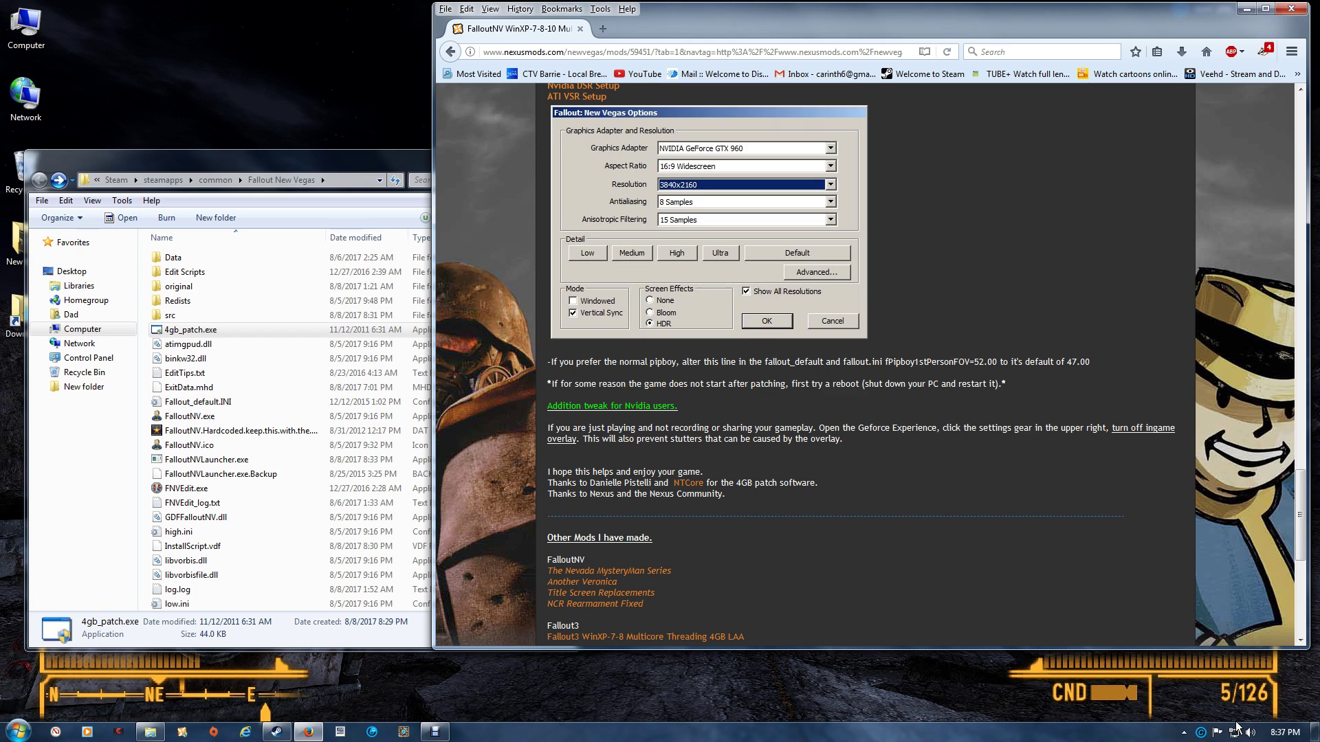
Step: Confirm the In-Game Overlay is off in GeForce Experience settings, then close the app
{"action": "left_click", "coordinate": [1184, 733]}
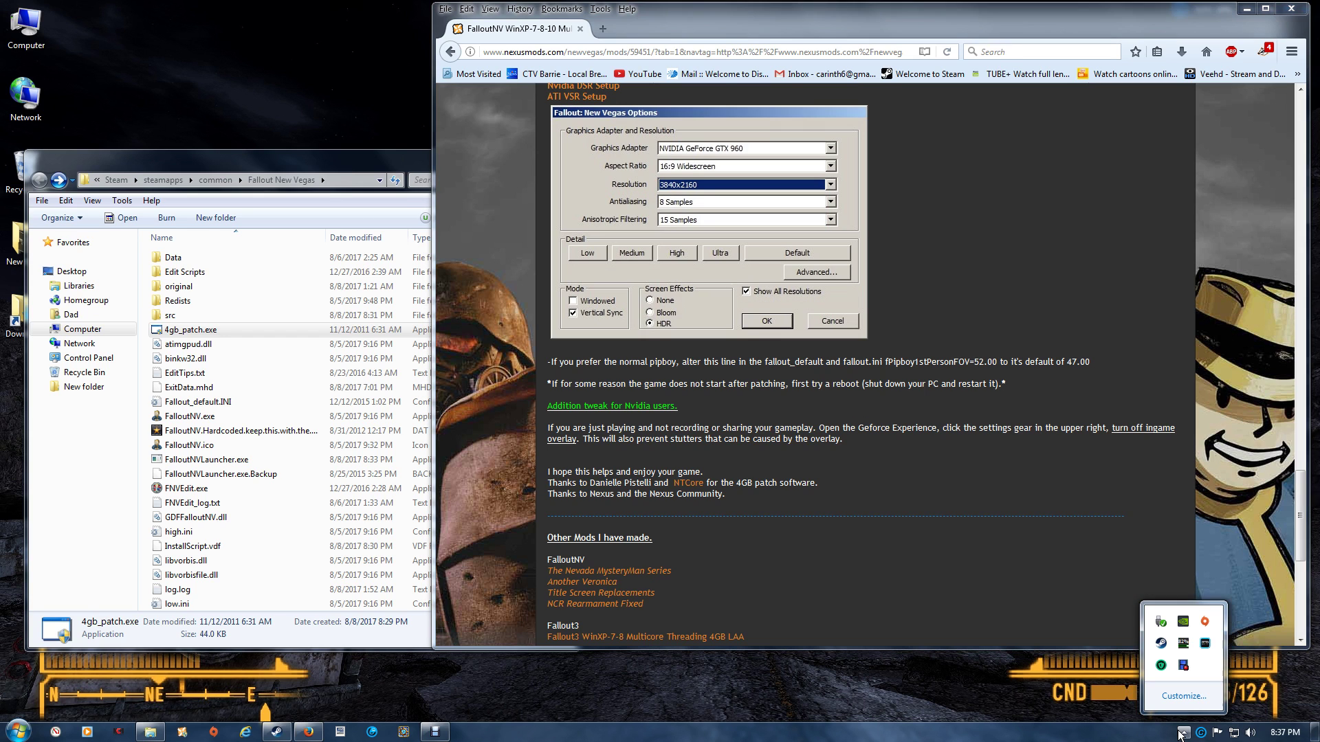
{"action": "right_click", "coordinate": [1181, 664]}
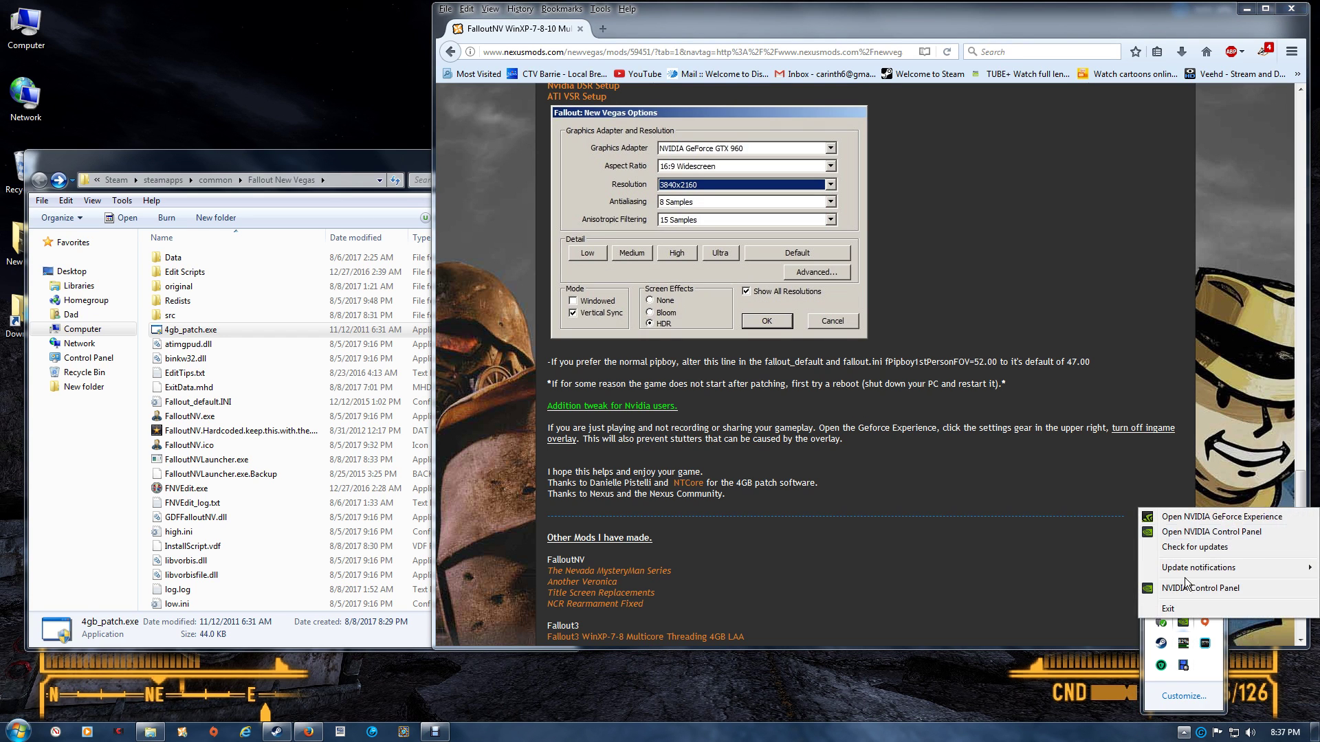
{"action": "left_click", "coordinate": [1186, 521]}
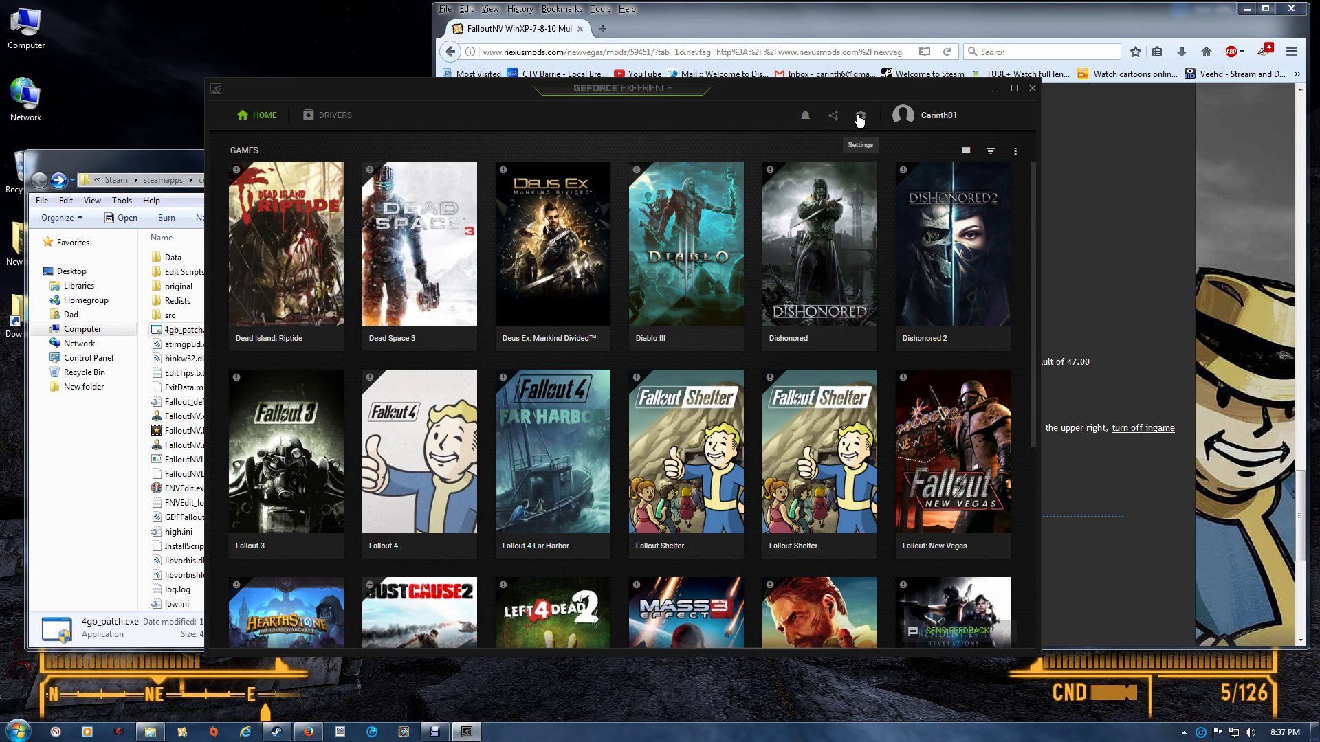
{"action": "left_click", "coordinate": [859, 116]}
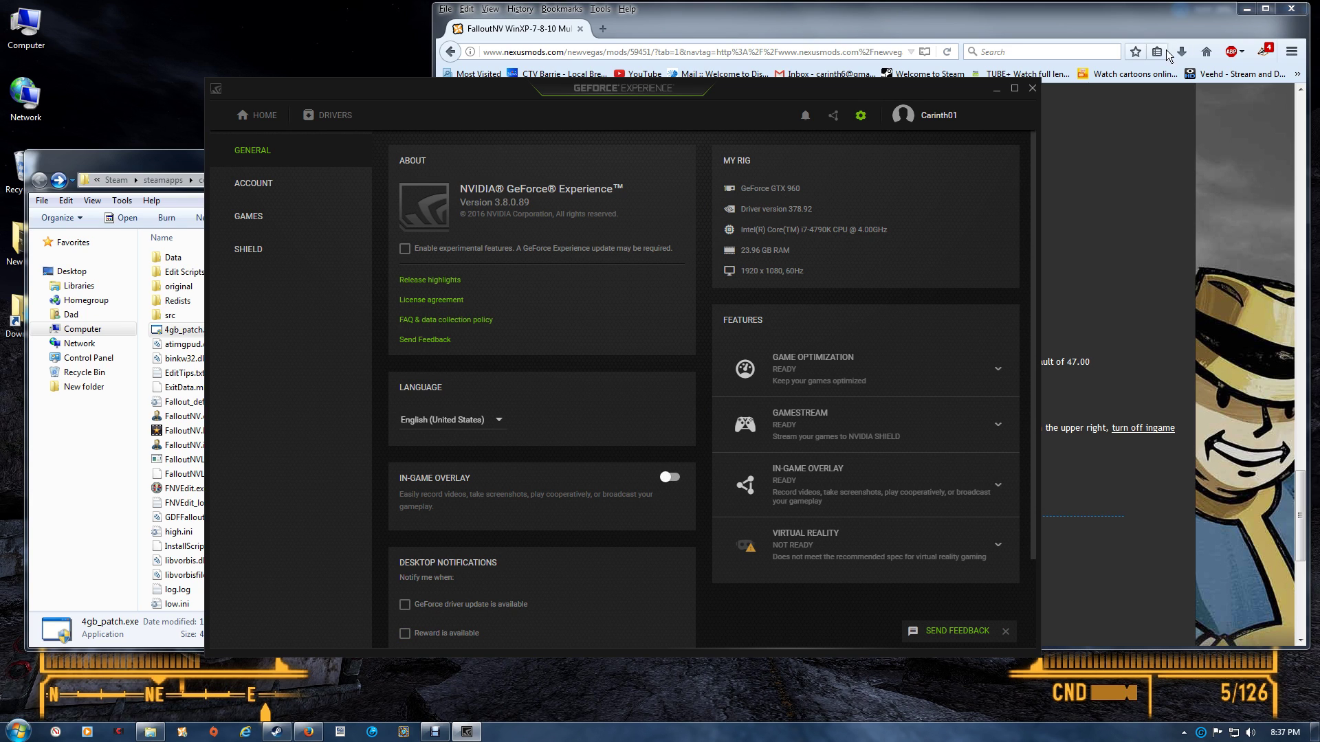
{"action": "left_click", "coordinate": [1031, 90]}
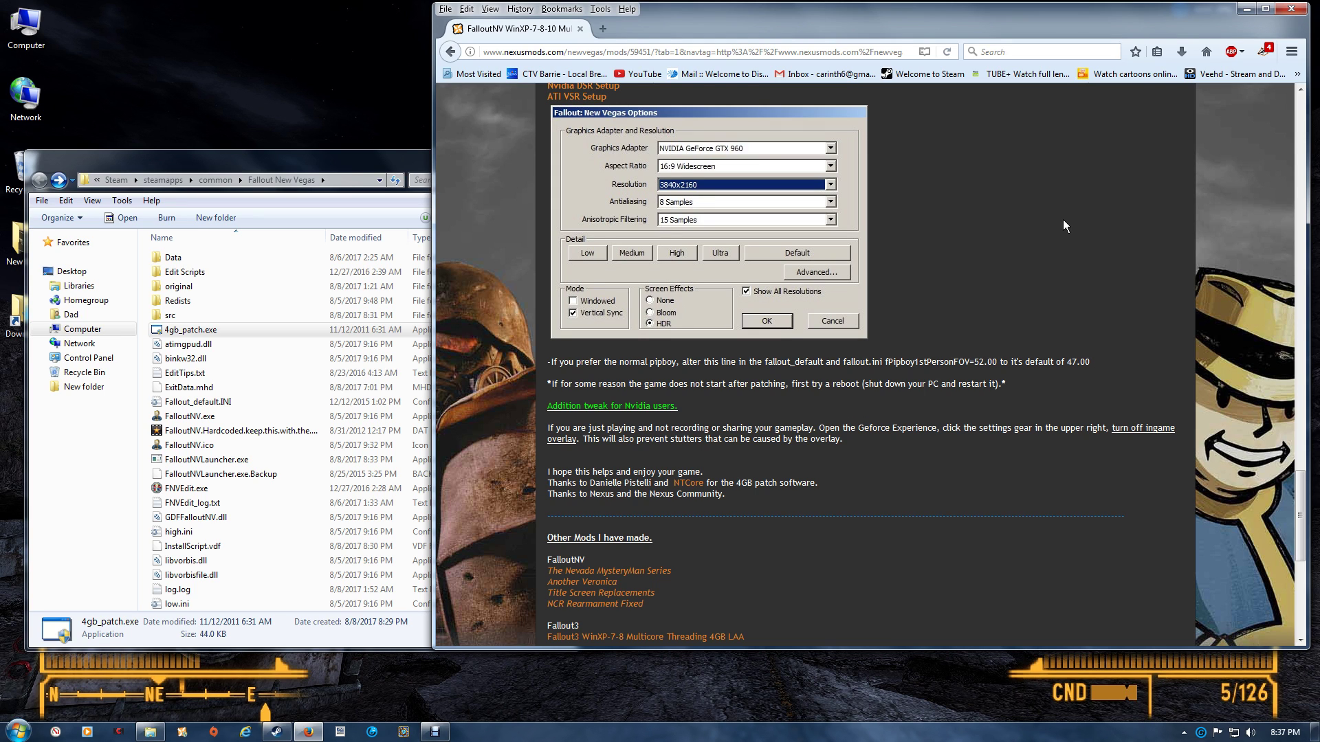
{"action": "scroll", "coordinate": [924, 350], "scroll_direction": "down", "scroll_amount": 5}
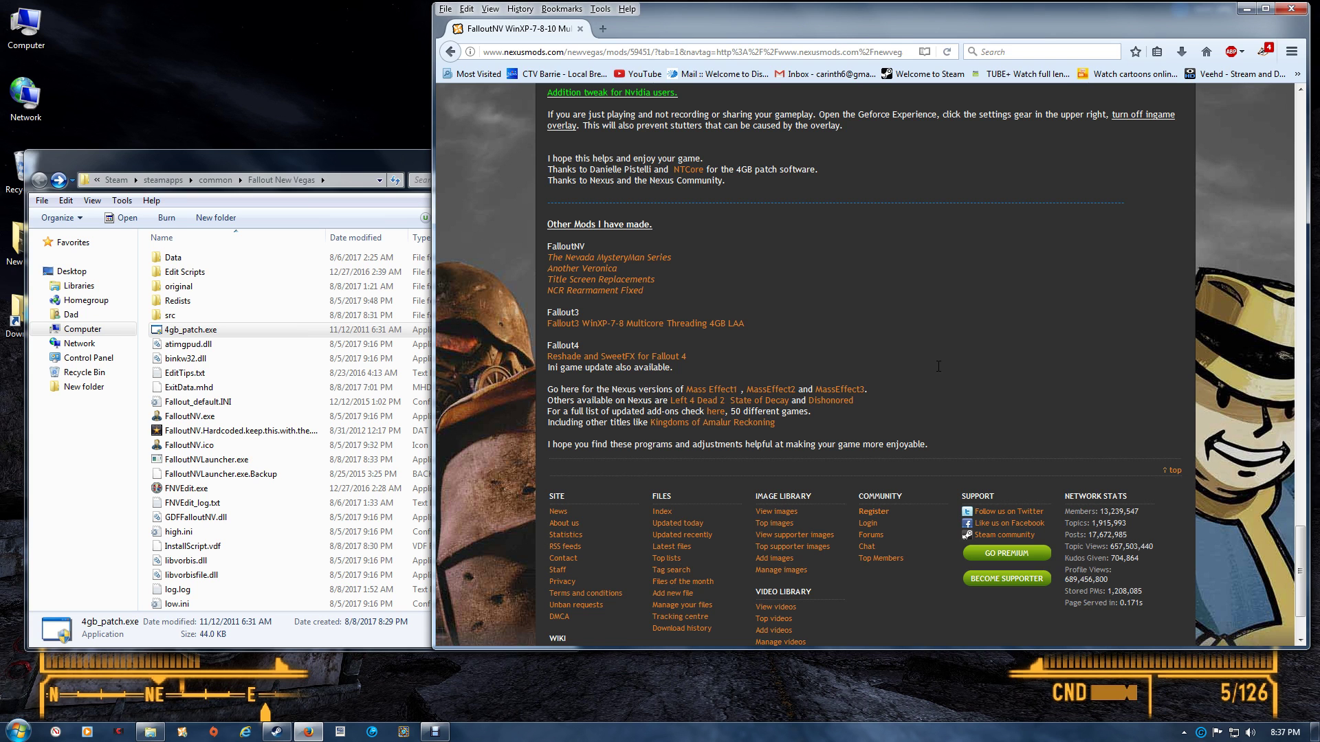
{"action": "scroll", "coordinate": [938, 366], "scroll_direction": "up", "scroll_amount": 10}
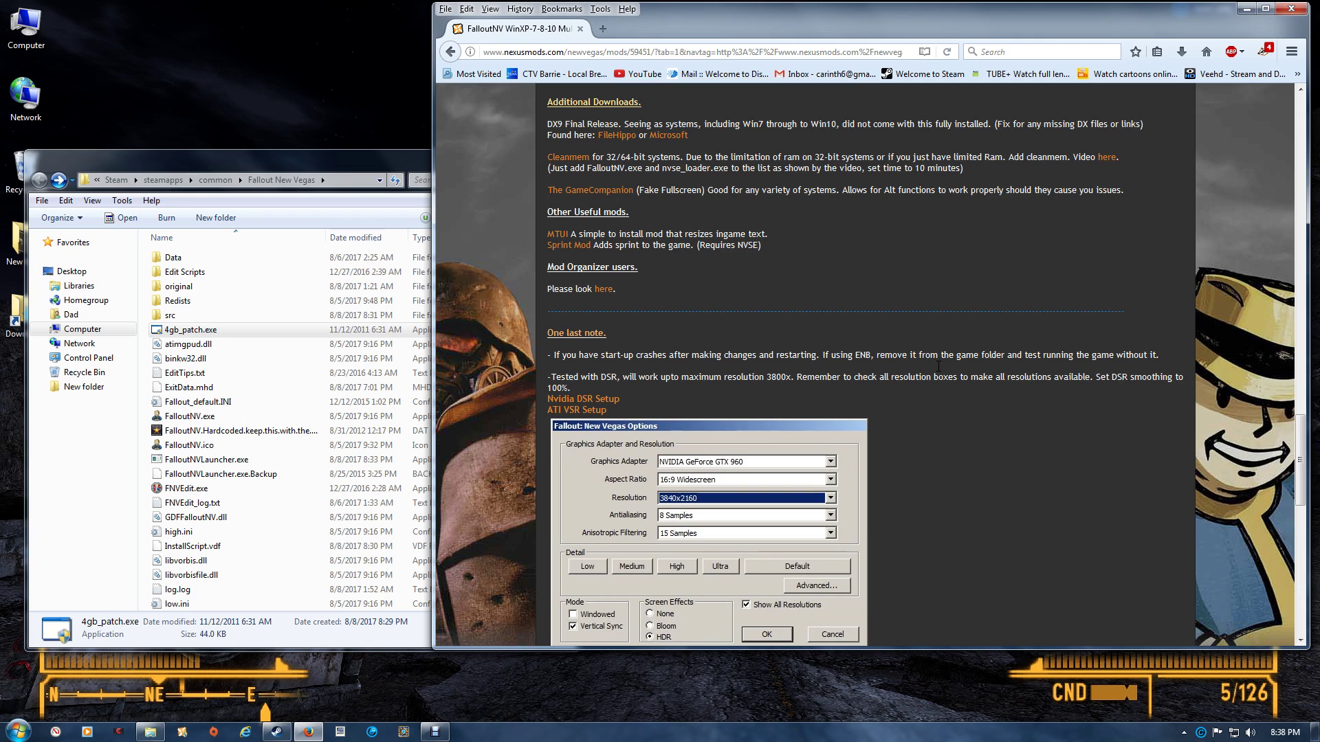